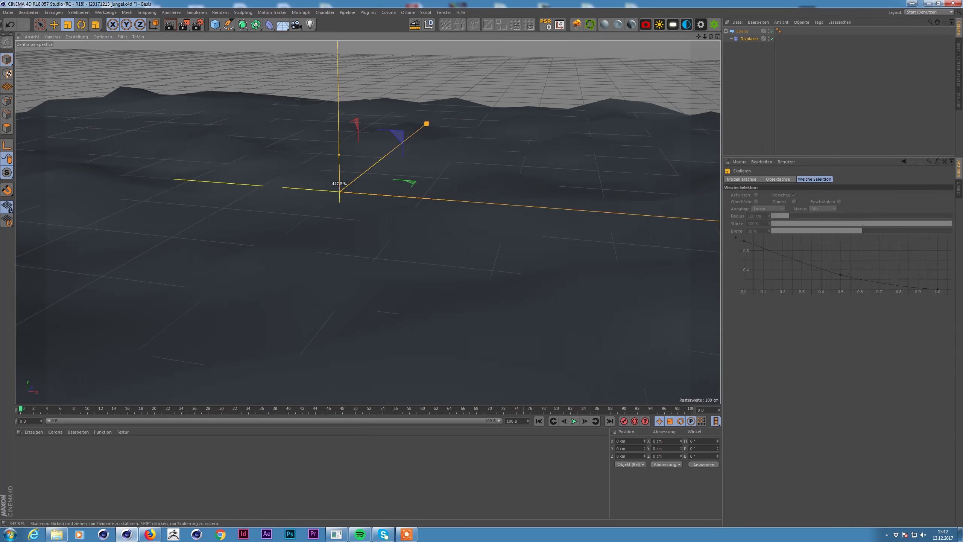
# - Adjust the Displacer noise settings and switch the sculpting brush to Pinch
pyautogui.click(833, 179)
pyautogui.click(786, 197)
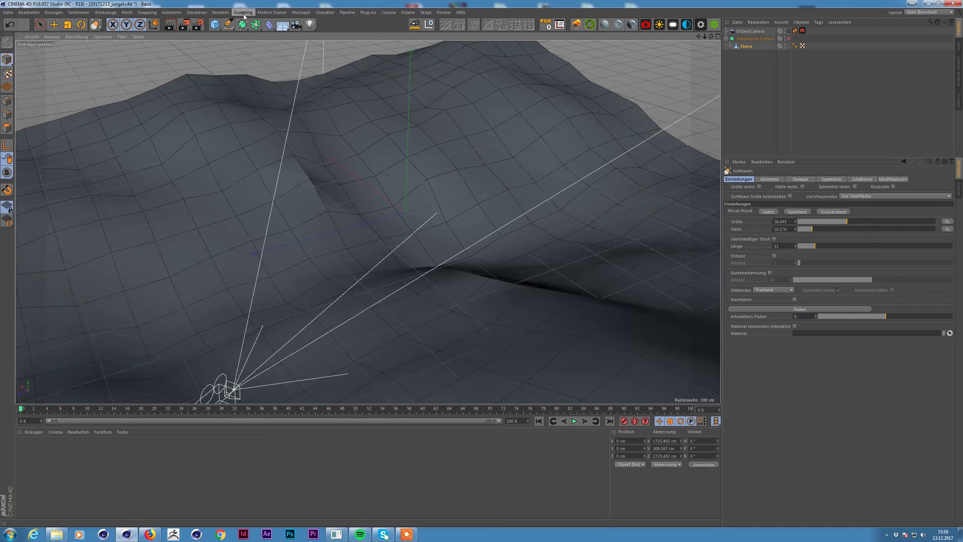
pyautogui.click(243, 12)
pyautogui.click(321, 112)
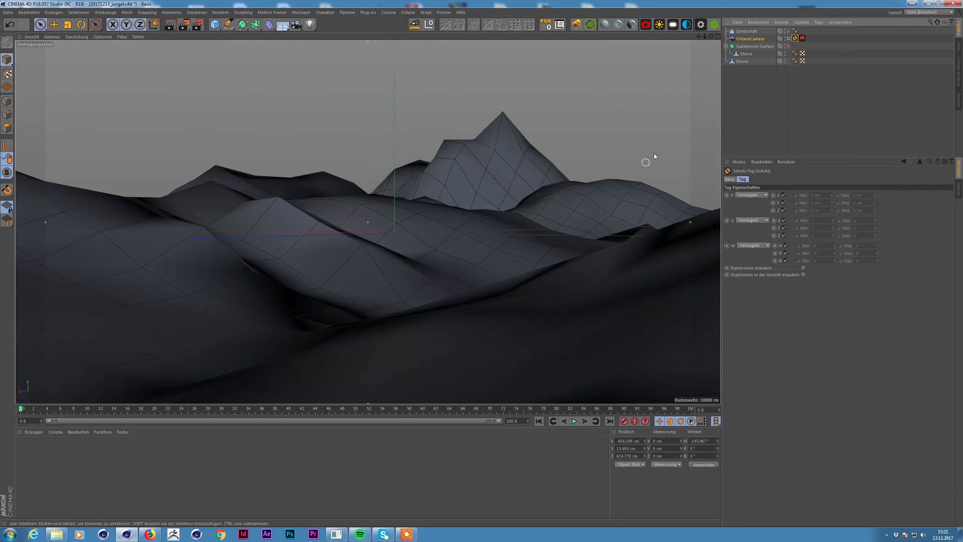
# - Start an Octane live render, add an HDRI OctaneSky, and lower the second Ebene about 79 cm
pyautogui.click(713, 23)
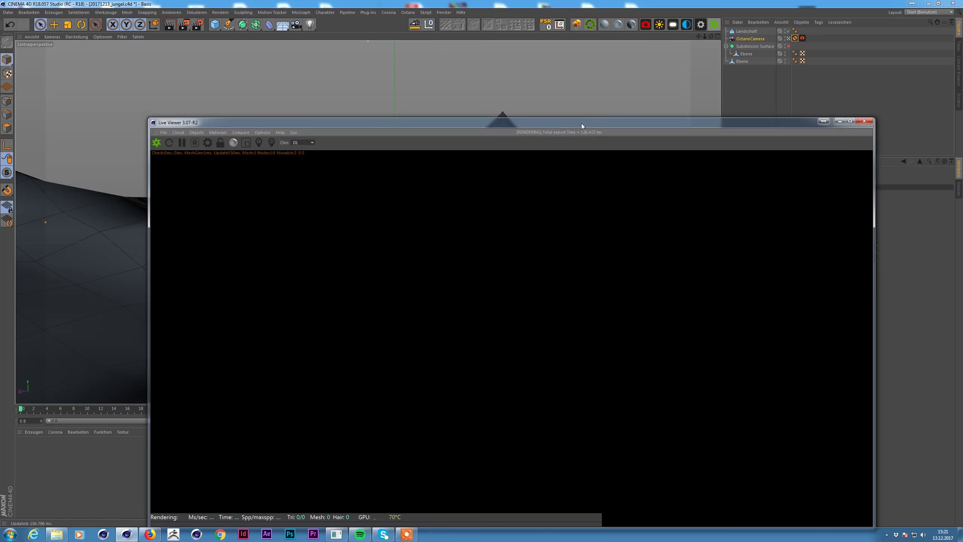
pyautogui.moveTo(704, 122); pyautogui.dragTo(940, 14)
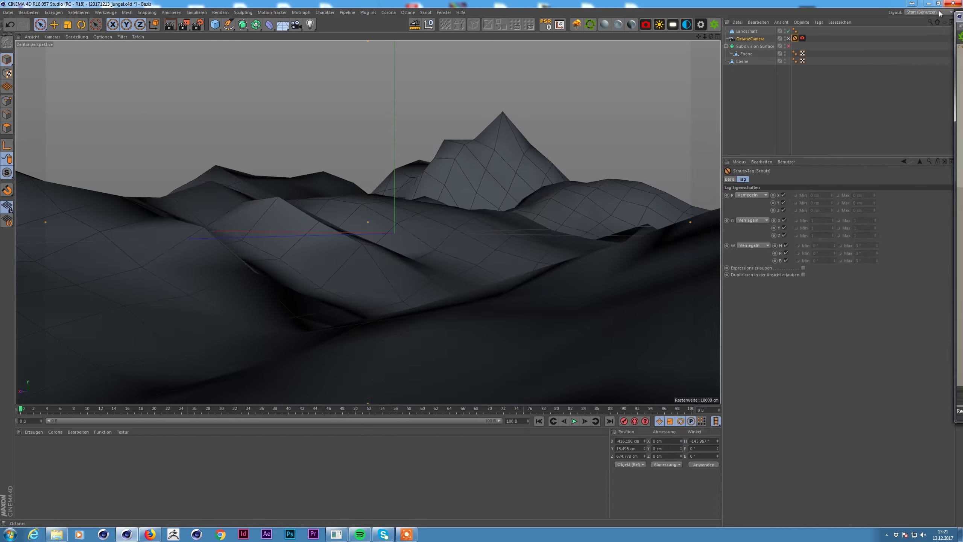
pyautogui.click(688, 24)
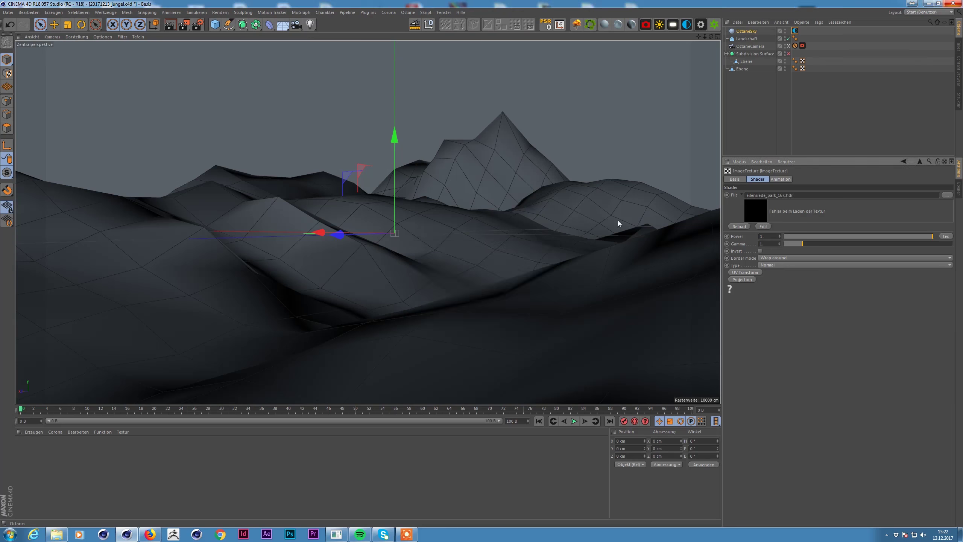
pyautogui.click(270, 185)
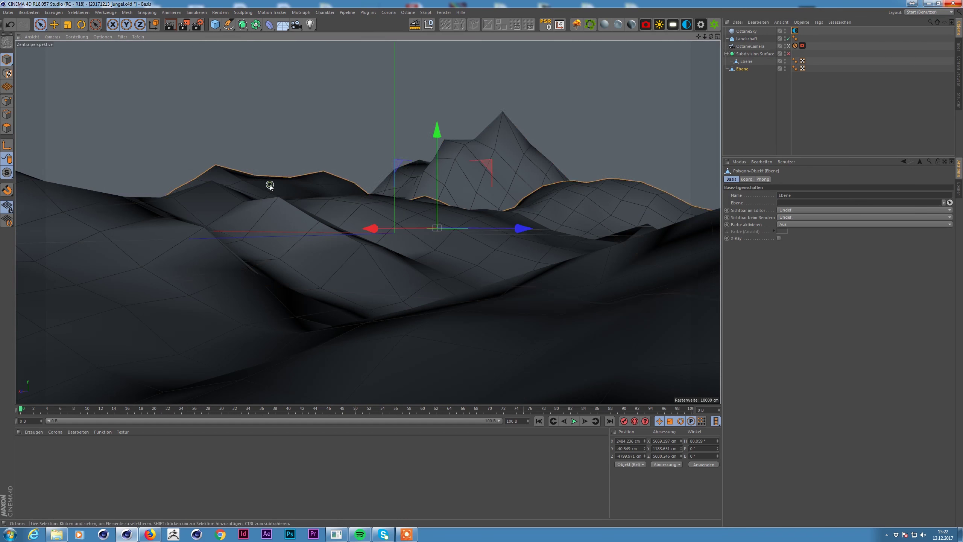
pyautogui.moveTo(436, 131); pyautogui.dragTo(436, 141)
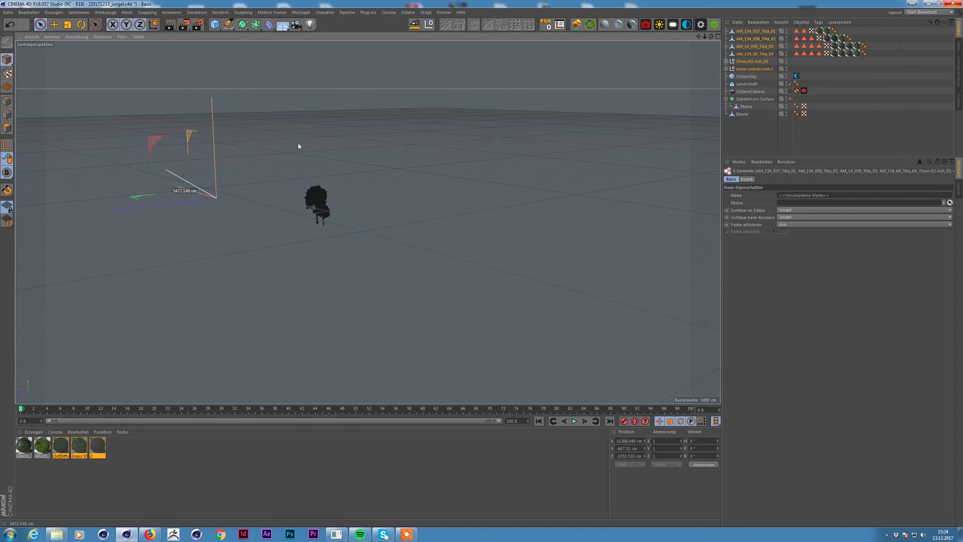
# - Group the six tree models under a Null and view the terrain through the Octane camera
pyautogui.hotkey('alt', 'g')
pyautogui.keyDown('shift'); pyautogui.click(745, 73); pyautogui.keyUp('shift')
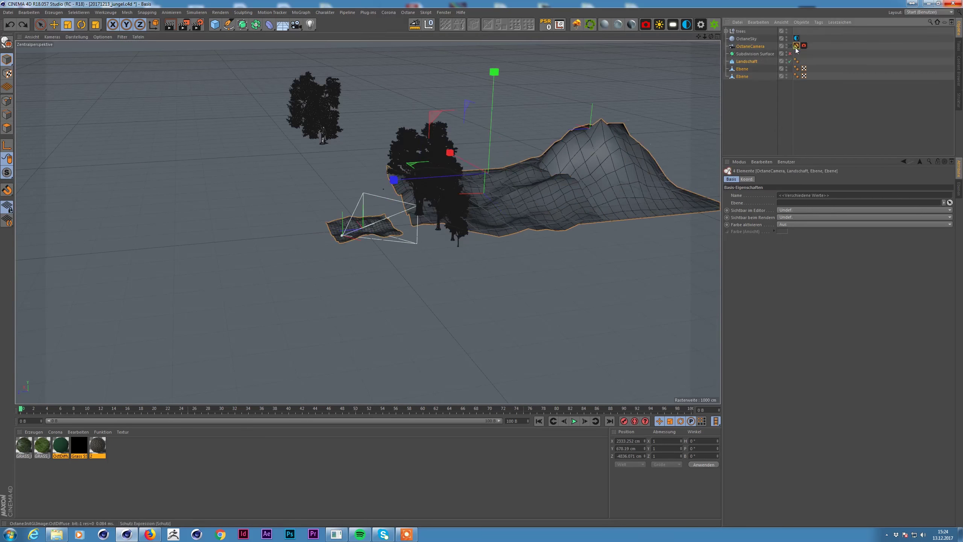
pyautogui.moveTo(354, 226)
pyautogui.keyDown('alt'); pyautogui.mouseDown()
pyautogui.moveTo(643, 73)
pyautogui.moveTo(433, 167)
pyautogui.moveTo(415, 212)
pyautogui.moveTo(342, 235)
pyautogui.mouseUp(); pyautogui.keyUp('alt')
pyautogui.click(790, 91)
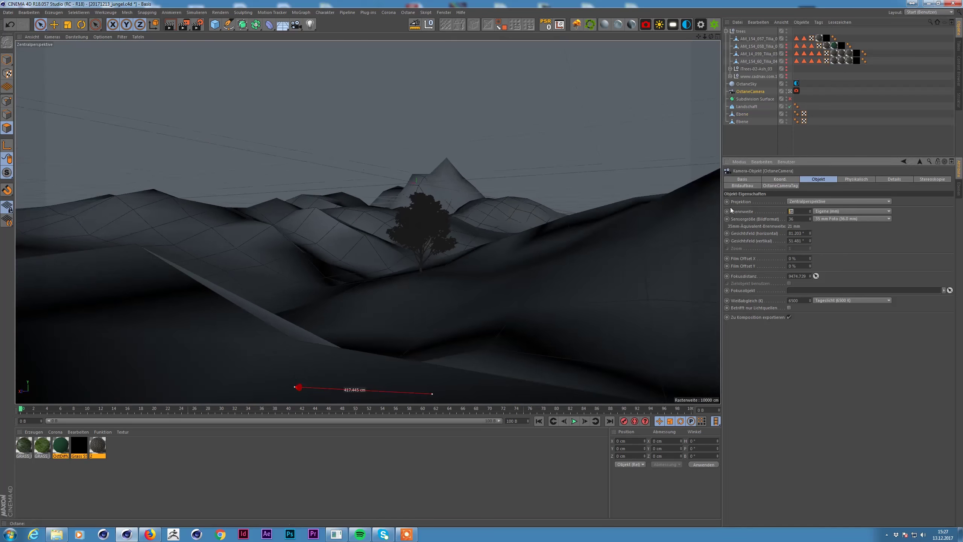
pyautogui.click(114, 342)
pyautogui.keyDown('alt'); pyautogui.moveTo(417, 247); pyautogui.dragTo(485, 235); pyautogui.keyUp('alt')
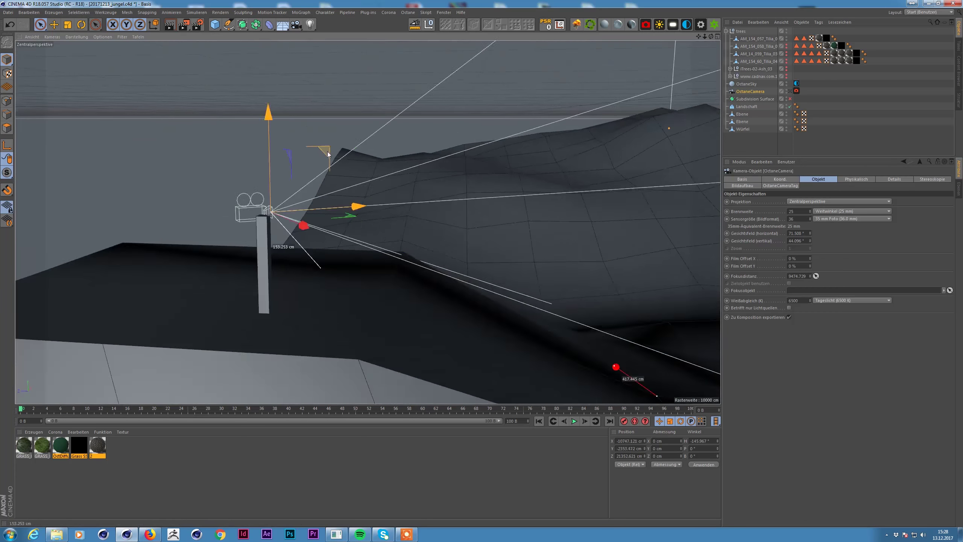
# - Add a Protection tag to the OctaneCamera and rename the landscape object
pyautogui.click(743, 129)
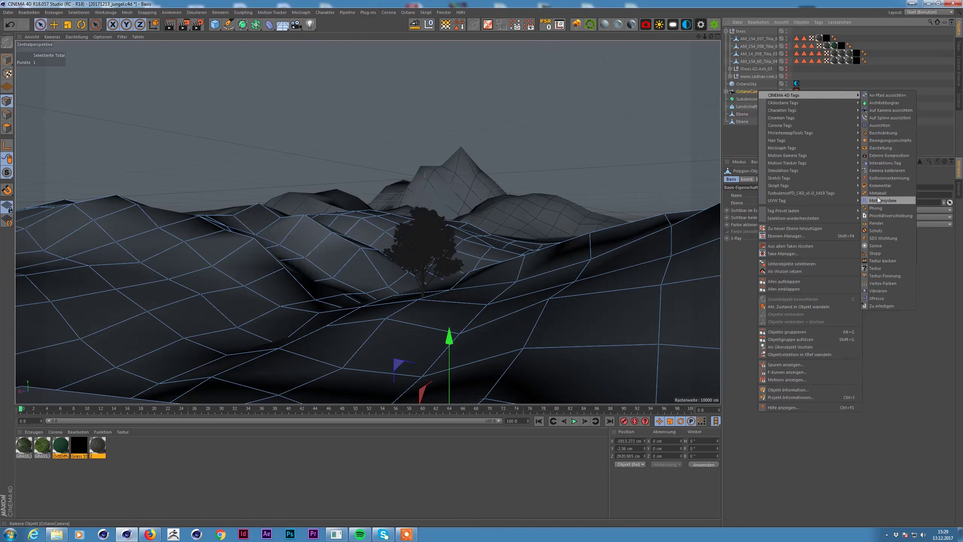
pyautogui.click(744, 179)
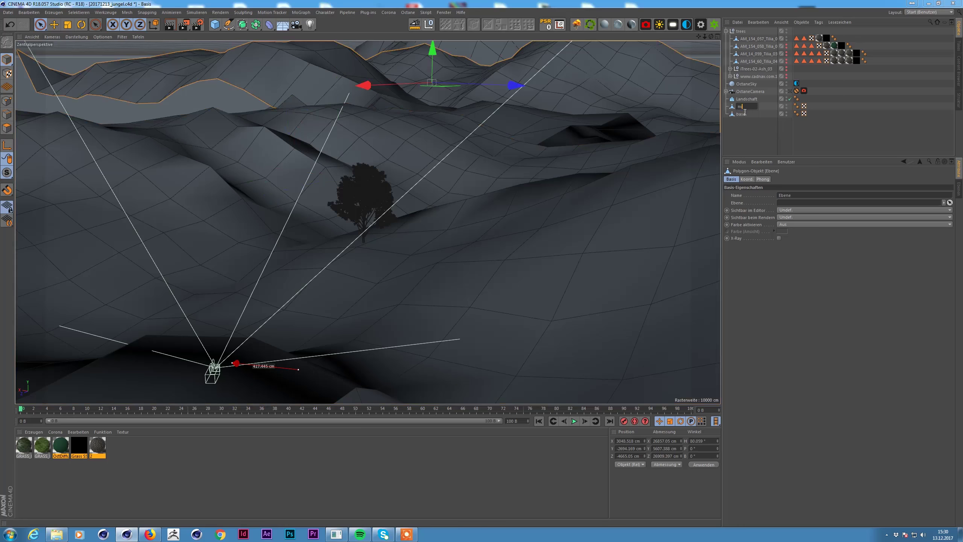
pyautogui.doubleClick(749, 99)
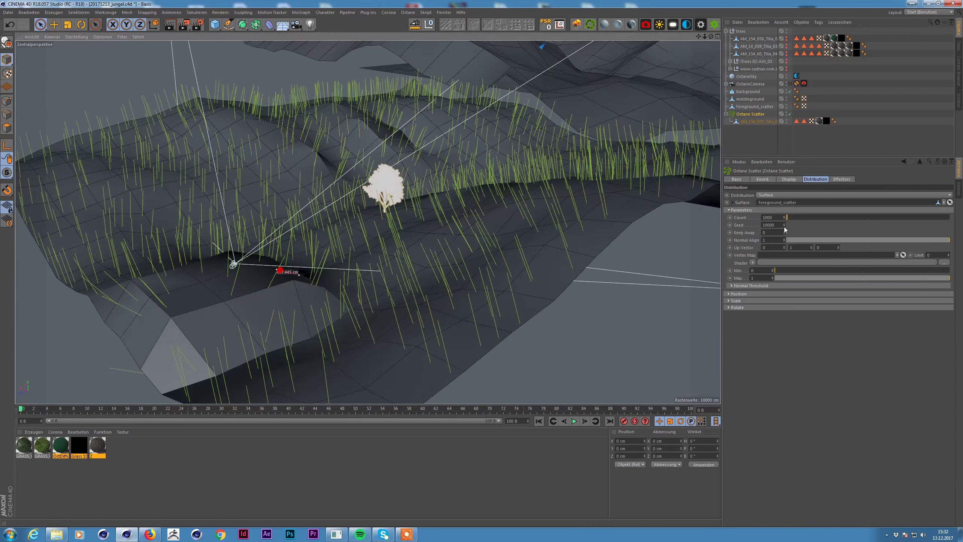
# - Set Normal Align to 0 and select the foreground polygons of foreground_scatter in top view
pyautogui.click(798, 241)
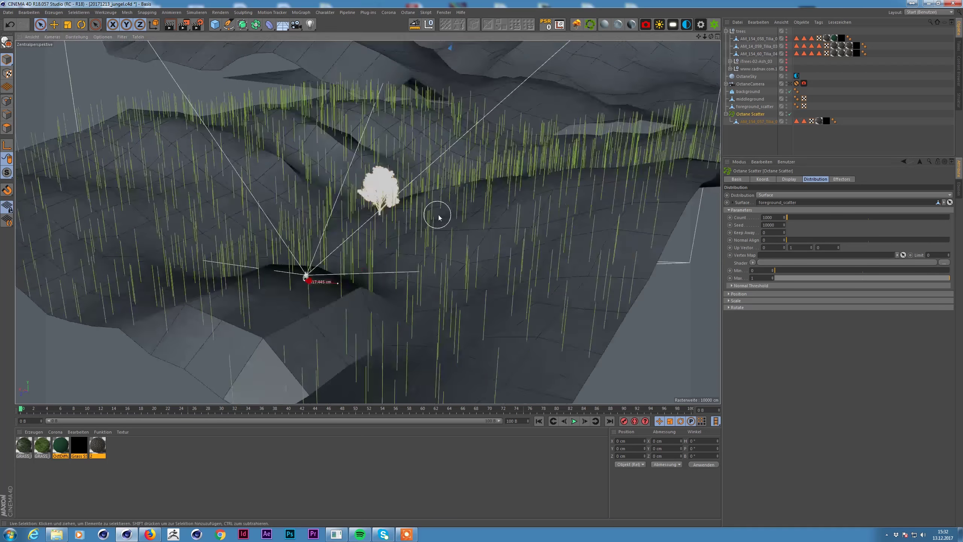
pyautogui.click(753, 106)
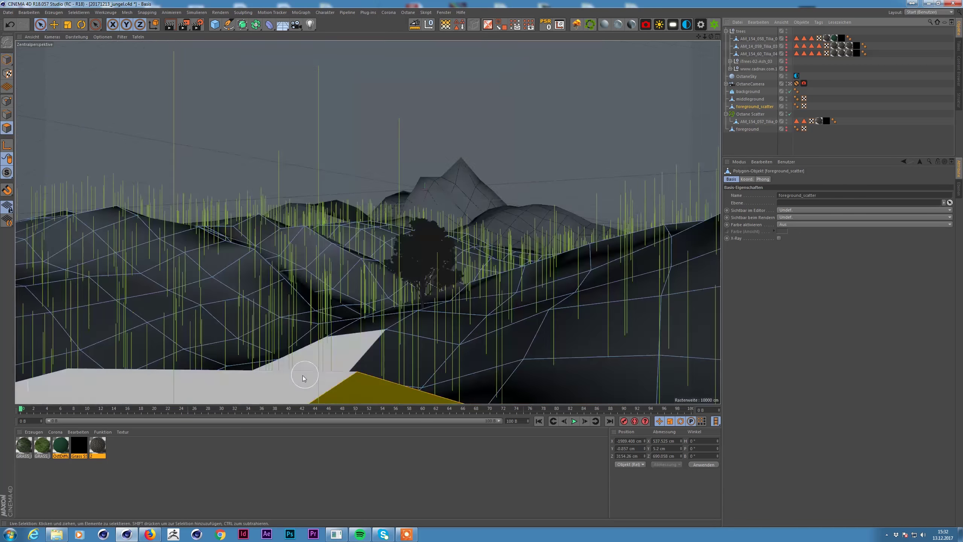
pyautogui.press('F2')
pyautogui.press('F5')
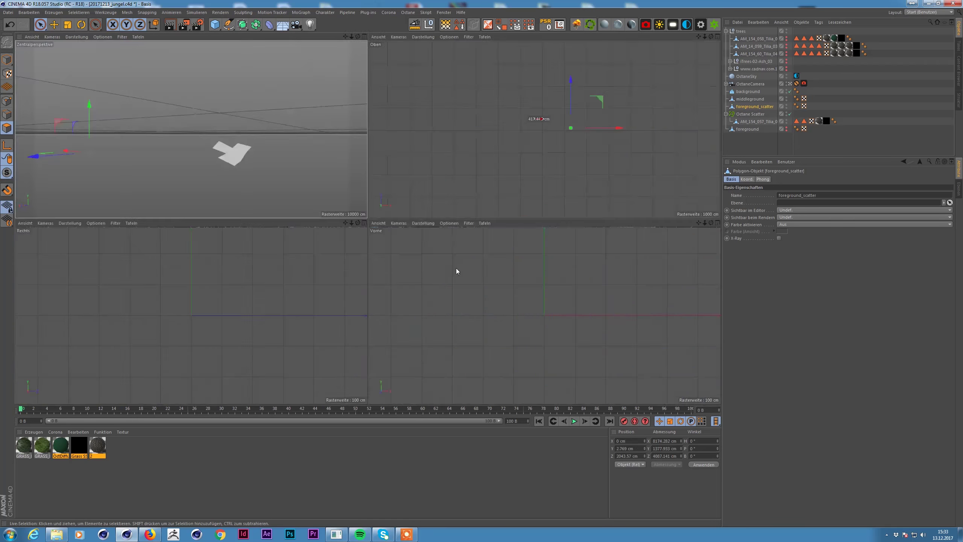
pyautogui.press('F1')
pyautogui.press('F2')
pyautogui.moveTo(291, 281); pyautogui.dragTo(318, 360)
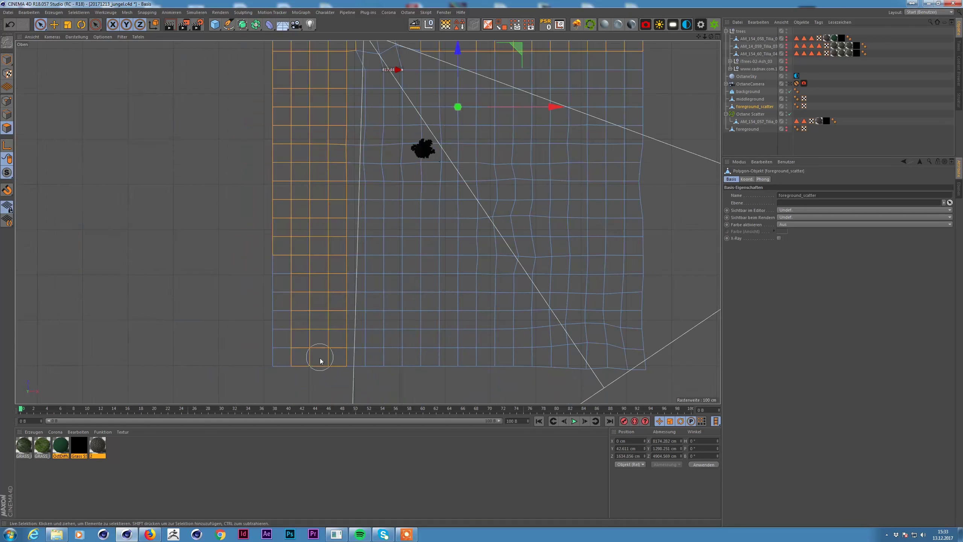
pyautogui.press('F1')
# - Enable random Scale on the Zufall_foreground effector
pyautogui.click(749, 114)
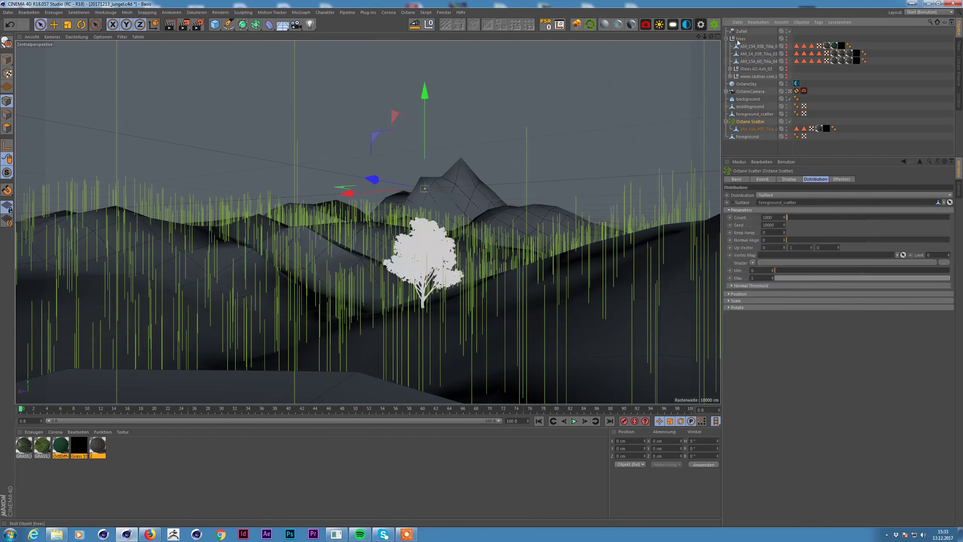
pyautogui.click(754, 114)
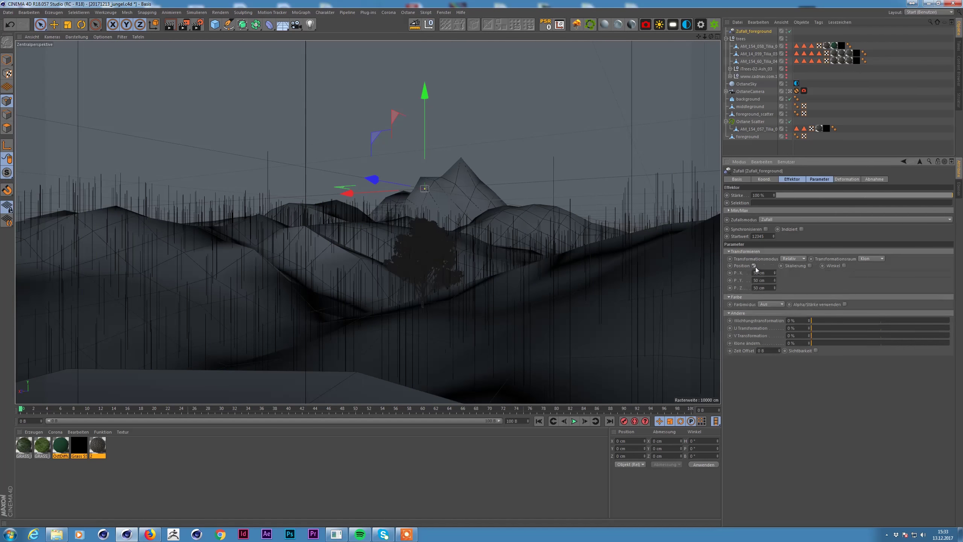
pyautogui.keyDown('alt'); pyautogui.moveTo(379, 228); pyautogui.dragTo(433, 347); pyautogui.keyUp('alt')
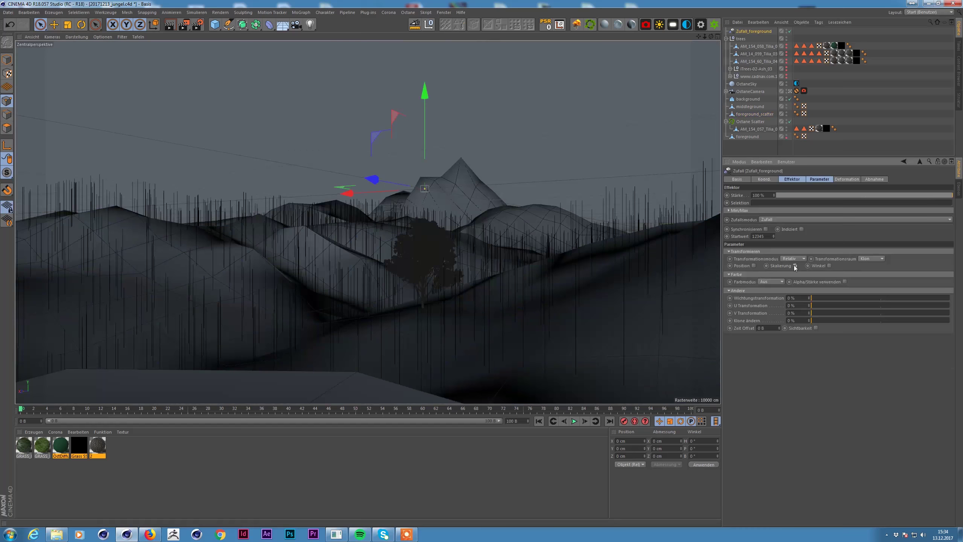
pyautogui.click(795, 266)
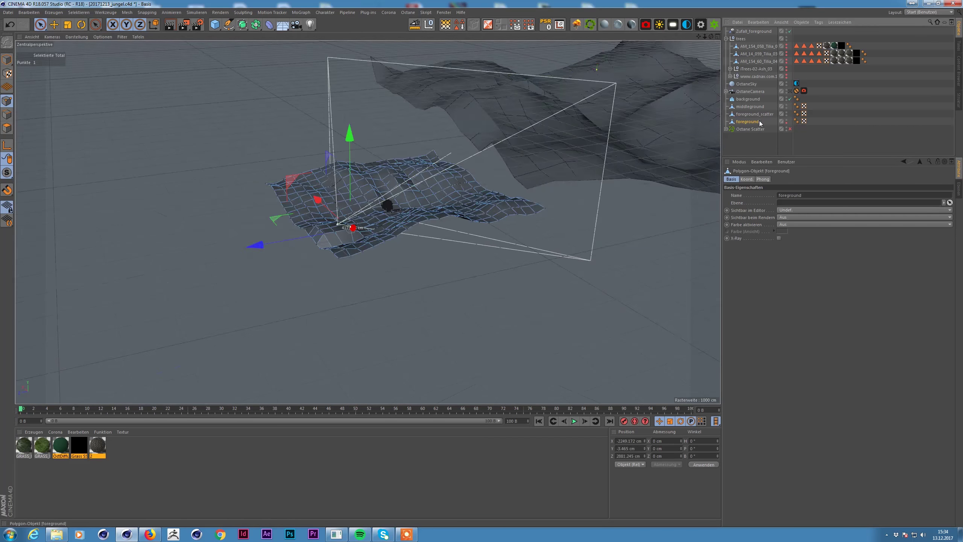
# - Move the first Tilia tree model under the Octane Scatter
pyautogui.keyDown('alt'); pyautogui.moveTo(501, 188); pyautogui.dragTo(64, 56); pyautogui.keyUp('alt')
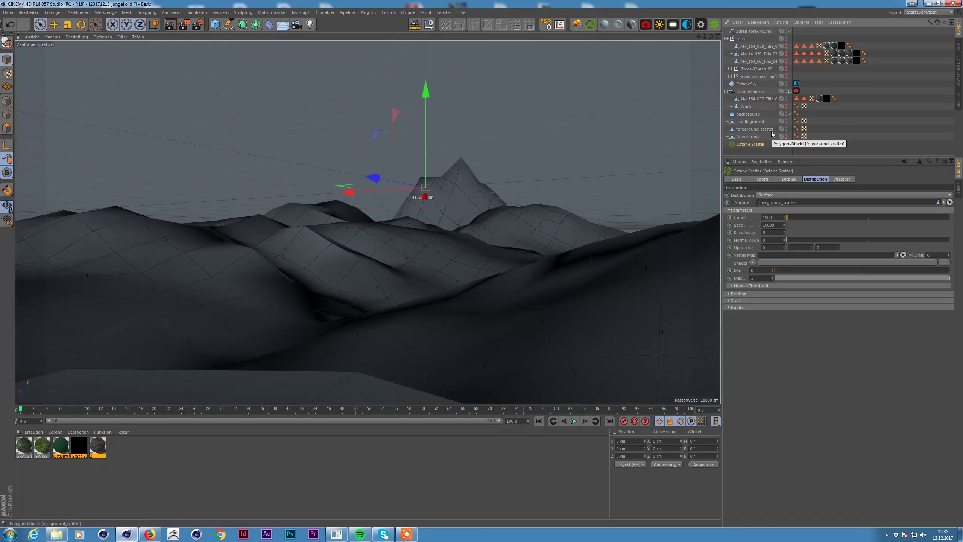
pyautogui.click(755, 130)
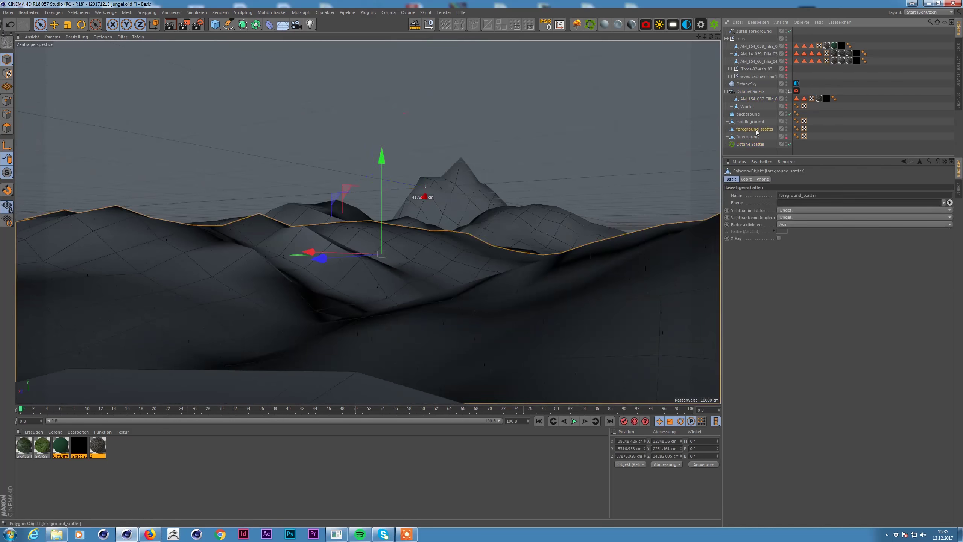
pyautogui.click(758, 98)
pyautogui.press('o')
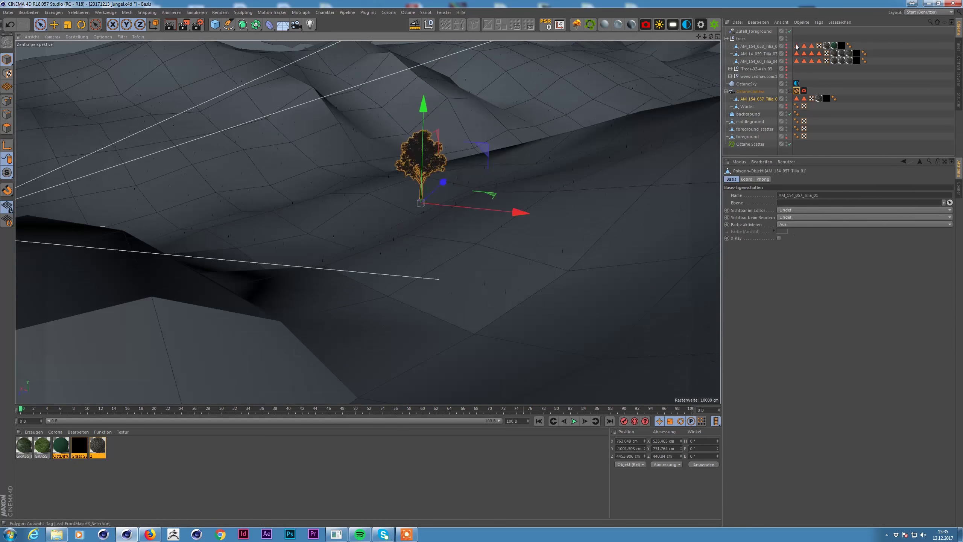
pyautogui.moveTo(759, 99); pyautogui.dragTo(751, 144)
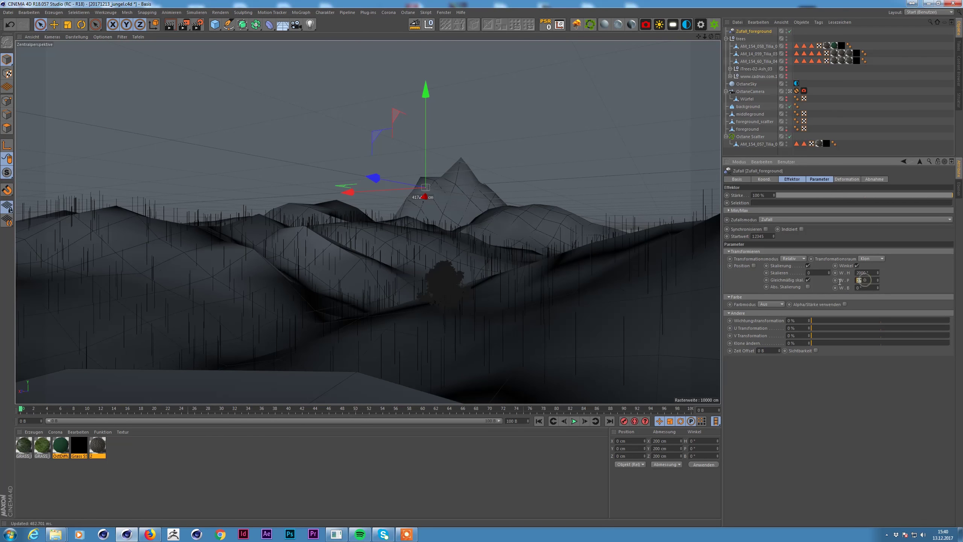
# - Add another Tilia tree to the Octane Scatter and check the Zufall_foreground effector
pyautogui.moveTo(756, 47); pyautogui.dragTo(787, 140)
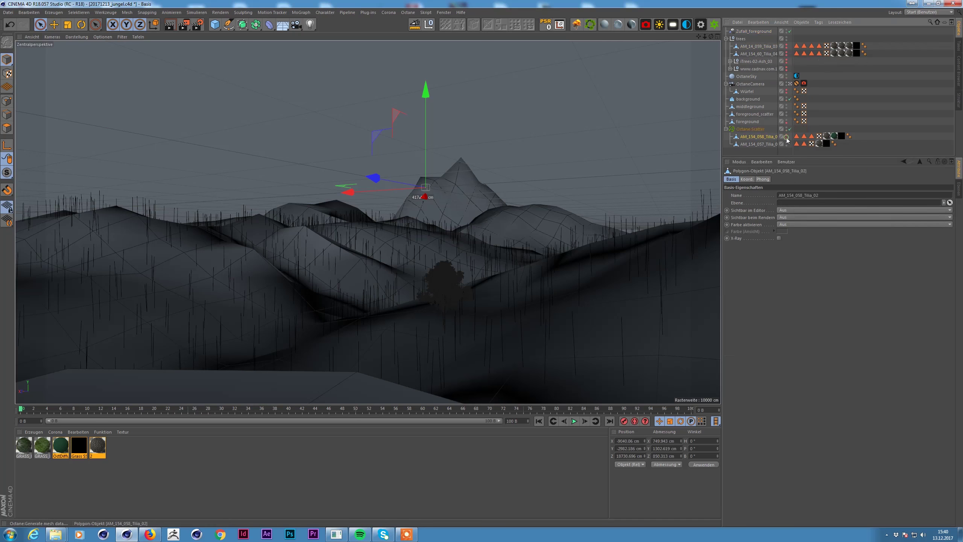
pyautogui.click(753, 31)
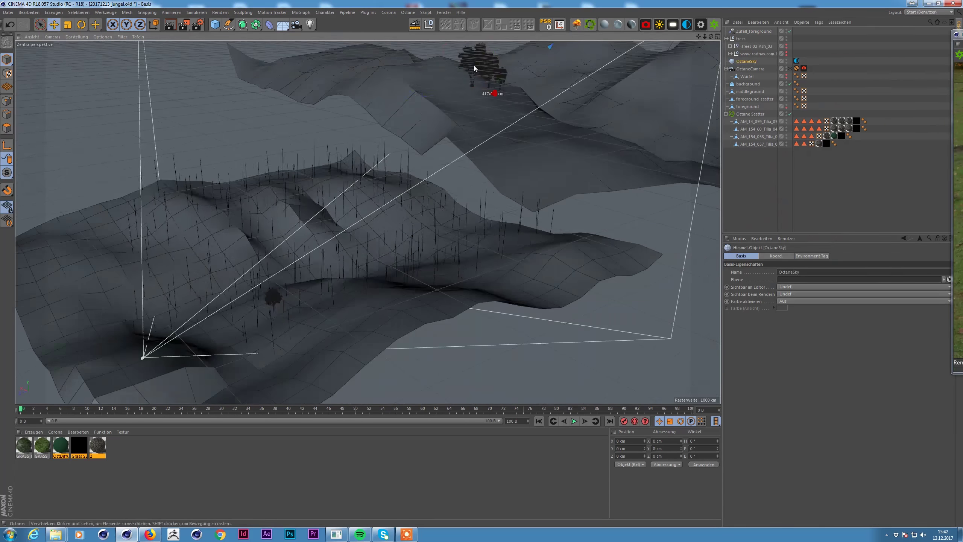
pyautogui.click(758, 129)
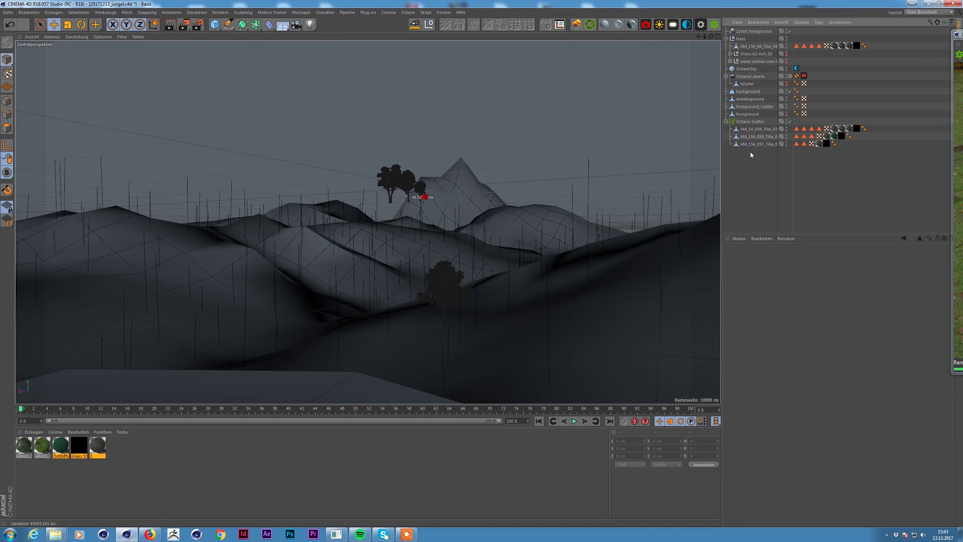
pyautogui.click(770, 145)
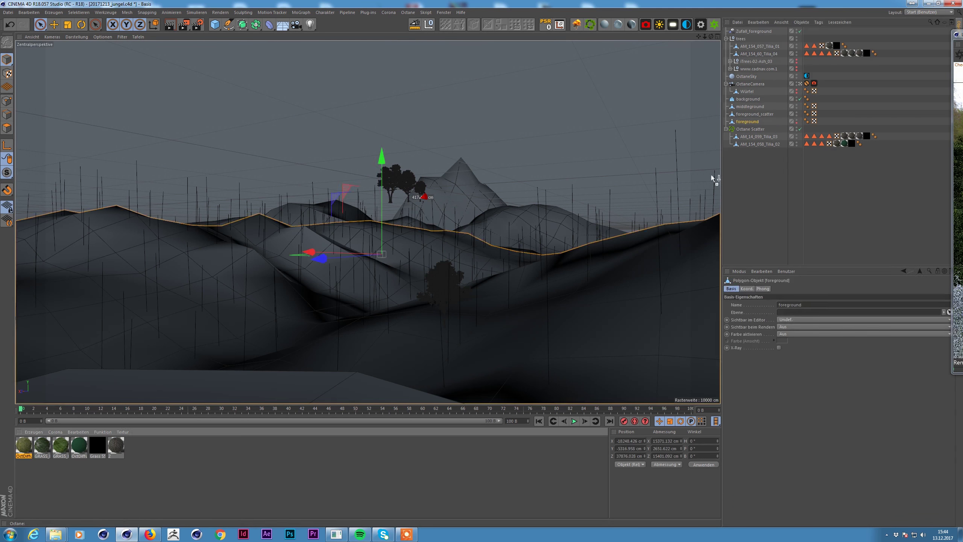
# - Apply the grass material to the foreground terrain and confirm its texture display dialog
pyautogui.moveTo(713, 178); pyautogui.dragTo(747, 122)
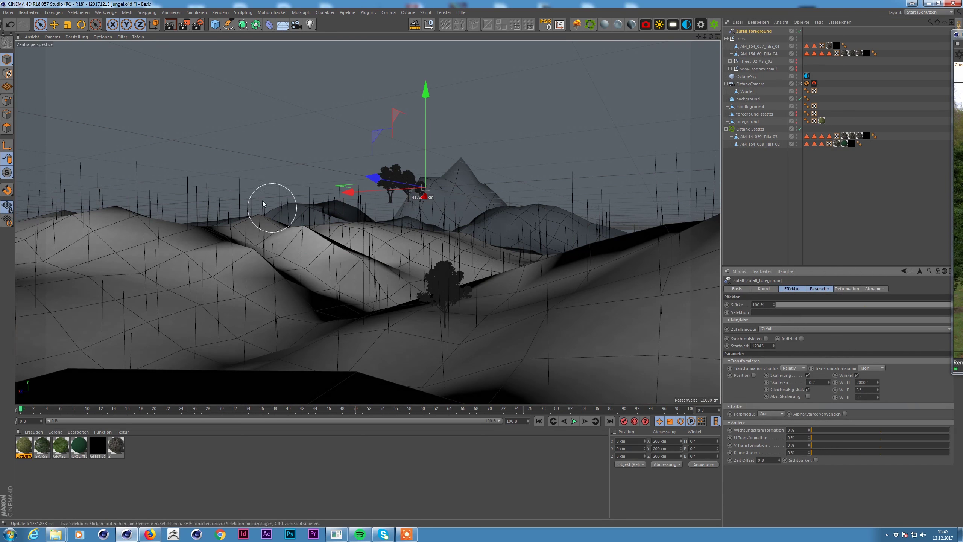
pyautogui.click(781, 122)
pyautogui.click(747, 121)
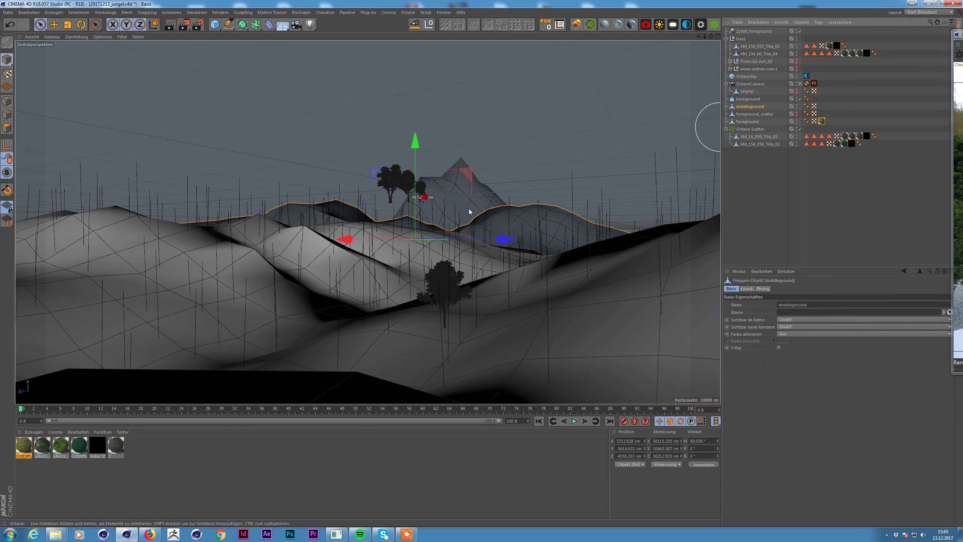
pyautogui.press('o')
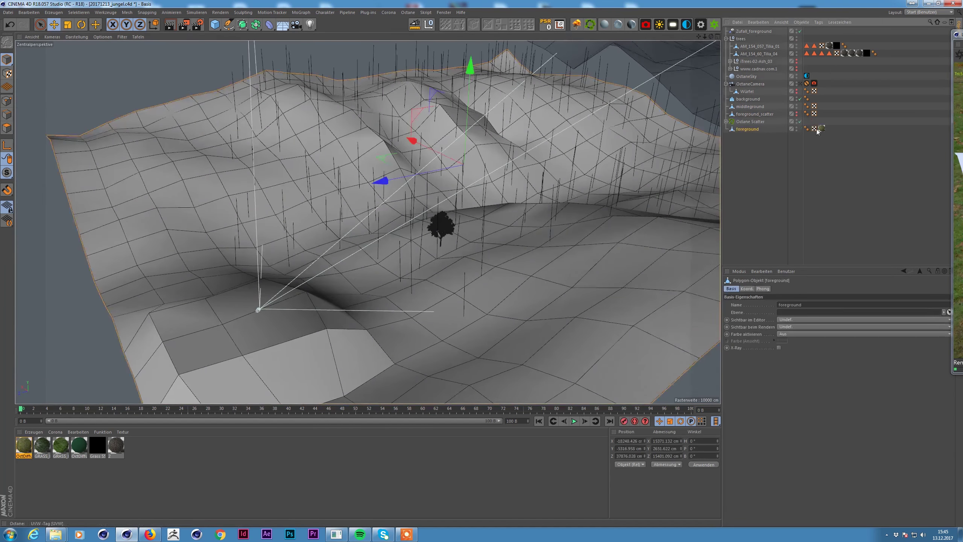
pyautogui.doubleClick(821, 128)
pyautogui.click(767, 213)
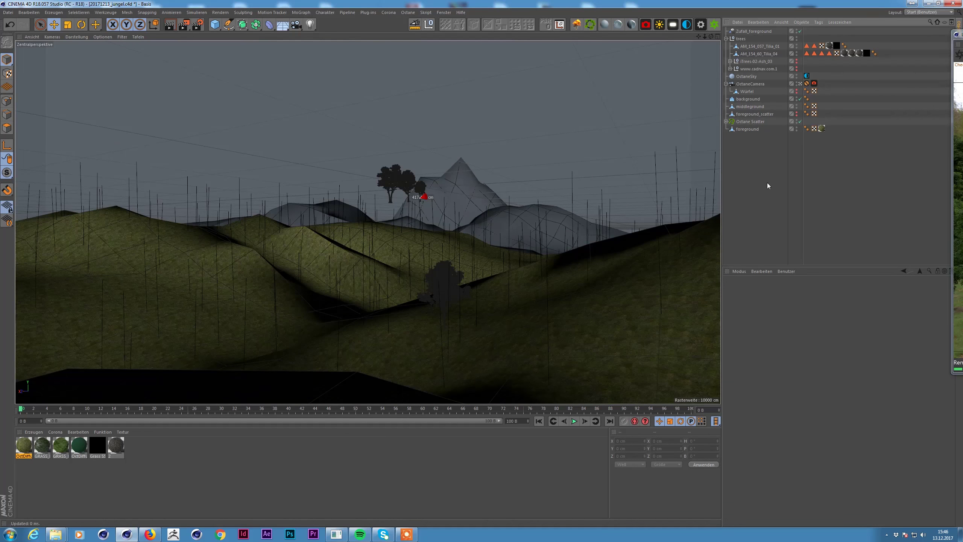
# - Disable the Octane Scatter to hide the trees
pyautogui.doubleClick(822, 129)
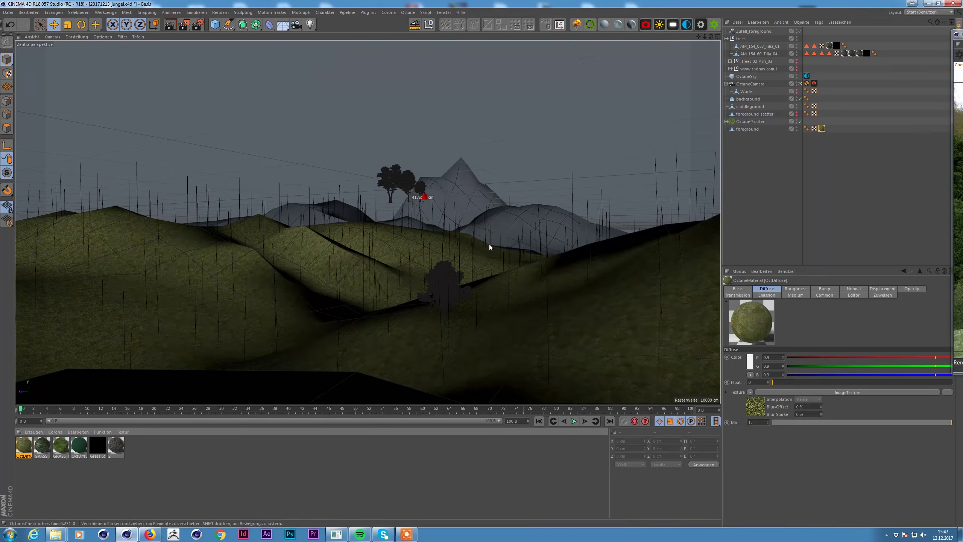
pyautogui.click(743, 122)
pyautogui.press('t')
pyautogui.click(800, 122)
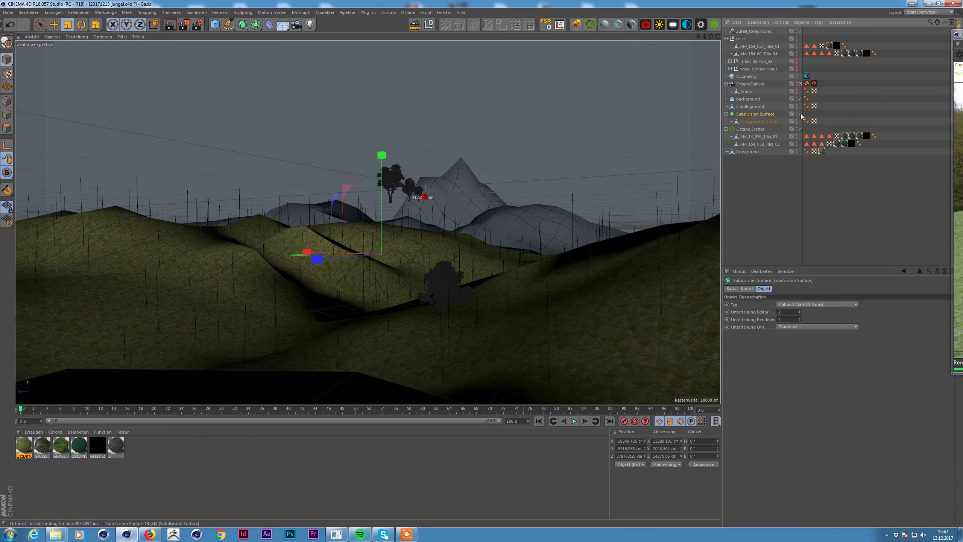
# - Switch to point editing and frame the foreground_scatter mesh
pyautogui.hotkey('ctrl', 'a')
pyautogui.rightClick(206, 175)
pyautogui.rightClick(305, 219)
pyautogui.click(373, 288)
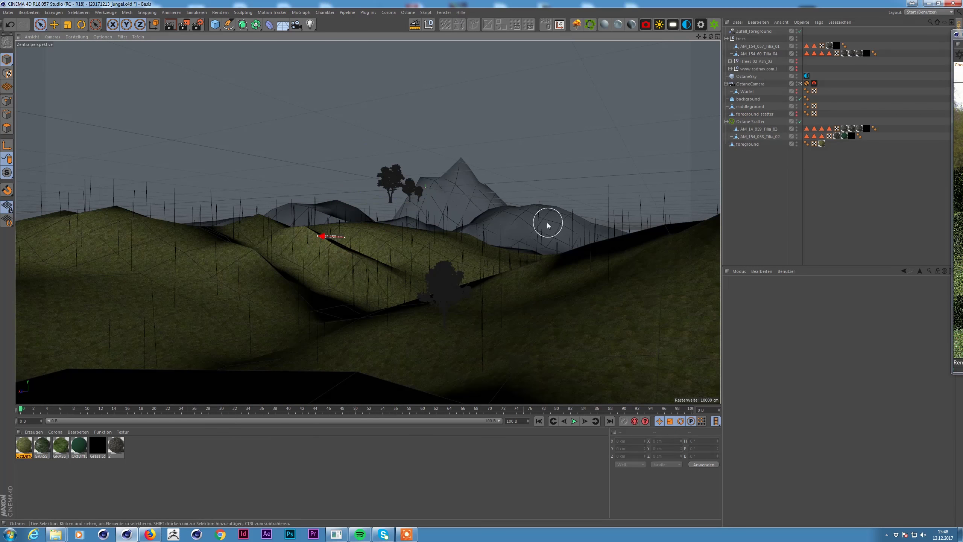
pyautogui.click(755, 114)
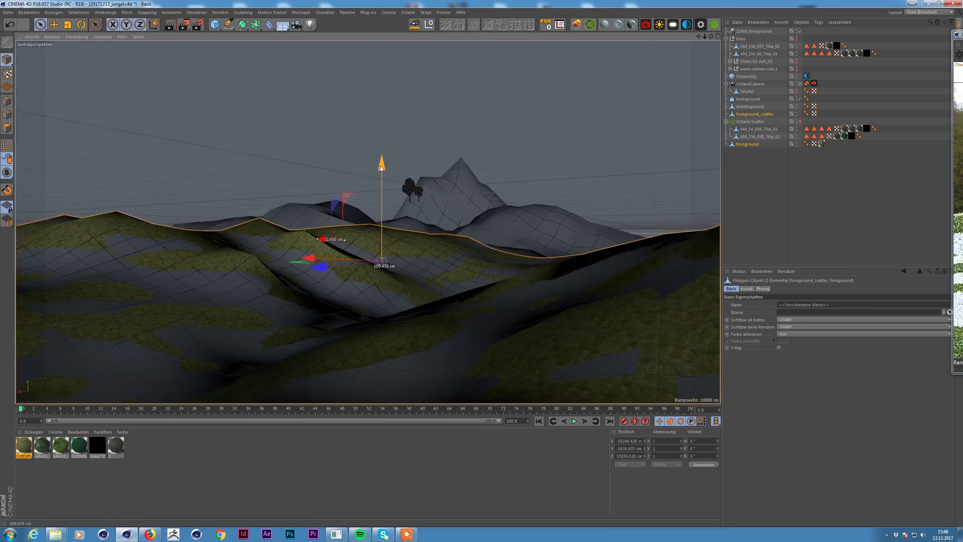
pyautogui.press('o')
# - Frame the foreground terrain in top and perspective views
pyautogui.click(747, 144)
pyautogui.press('o')
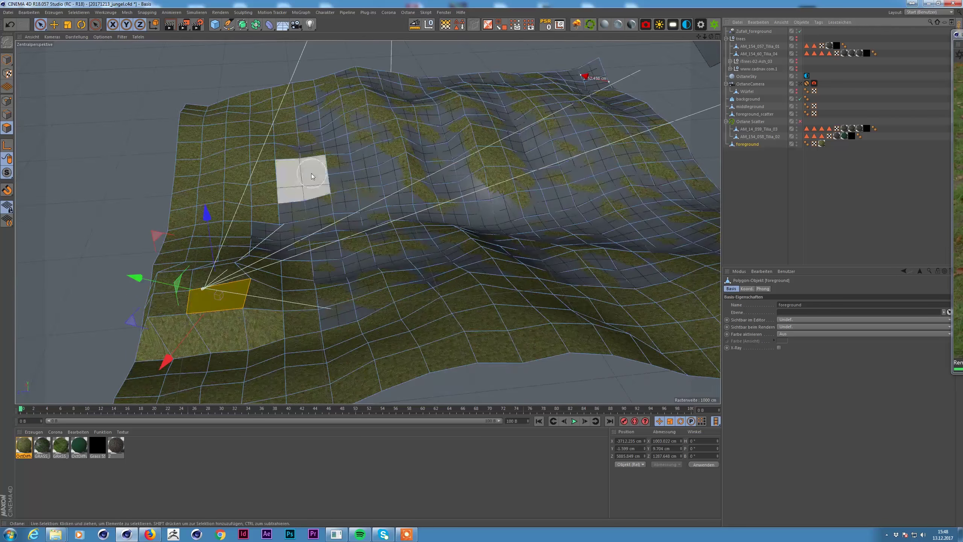
pyautogui.press('F2')
pyautogui.press('o')
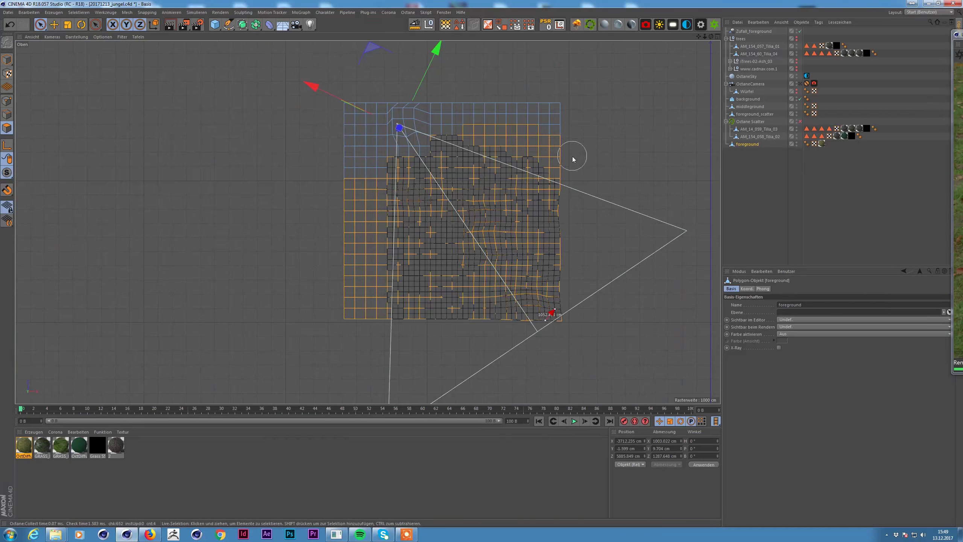
pyautogui.press('F1')
pyautogui.keyDown('alt'); pyautogui.moveTo(573, 160); pyautogui.dragTo(422, 282); pyautogui.keyUp('alt')
pyautogui.press('r')
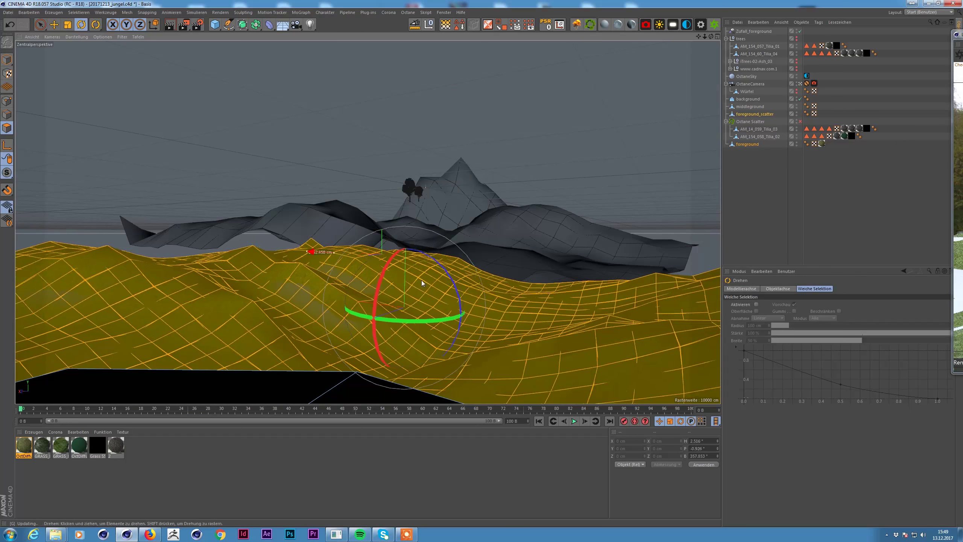
pyautogui.press('space')
# - Set the Project view clipping to a larger range
pyautogui.click(420, 231)
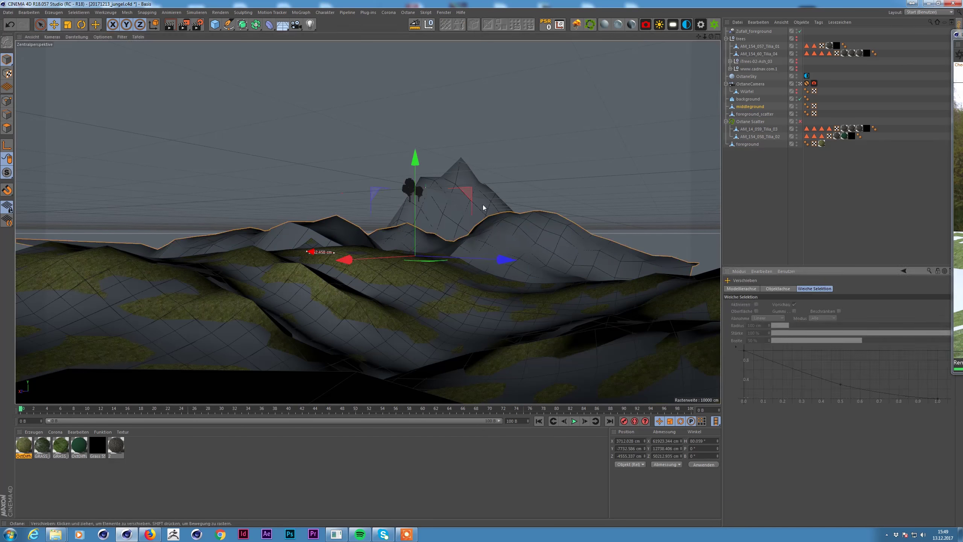
pyautogui.click(456, 200)
pyautogui.hotkey('ctrl', 'd')
pyautogui.click(803, 403)
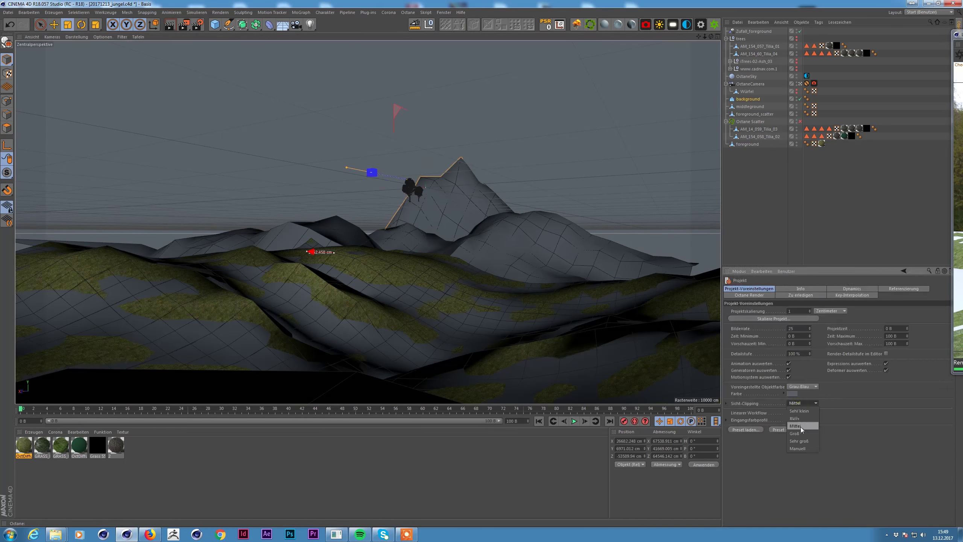
pyautogui.click(757, 167)
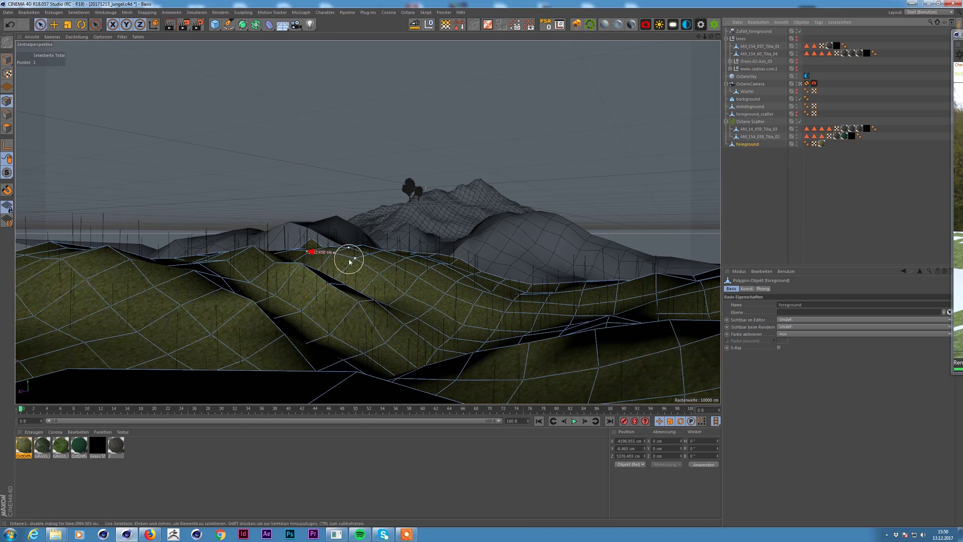
# - Smooth the foreground terrain points with Glätten and add Tilia_01 to the Octane Scatter
pyautogui.rightClick(339, 216)
pyautogui.click(375, 327)
pyautogui.keyDown('alt'); pyautogui.moveTo(379, 227); pyautogui.dragTo(265, 212); pyautogui.keyUp('alt')
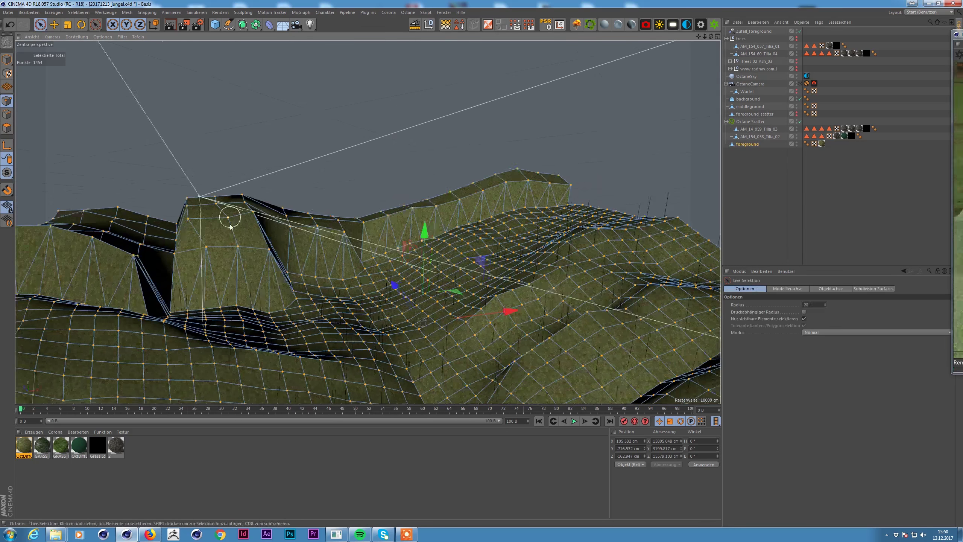
pyautogui.click(7, 128)
pyautogui.press('space')
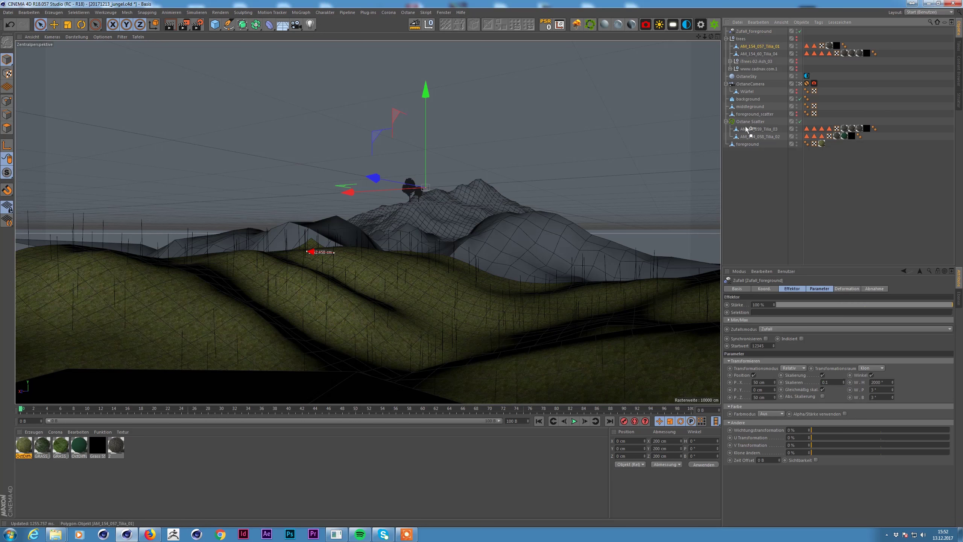
pyautogui.moveTo(746, 129); pyautogui.dragTo(749, 123)
# - Re-enable the Octane Scatter
pyautogui.press('t')
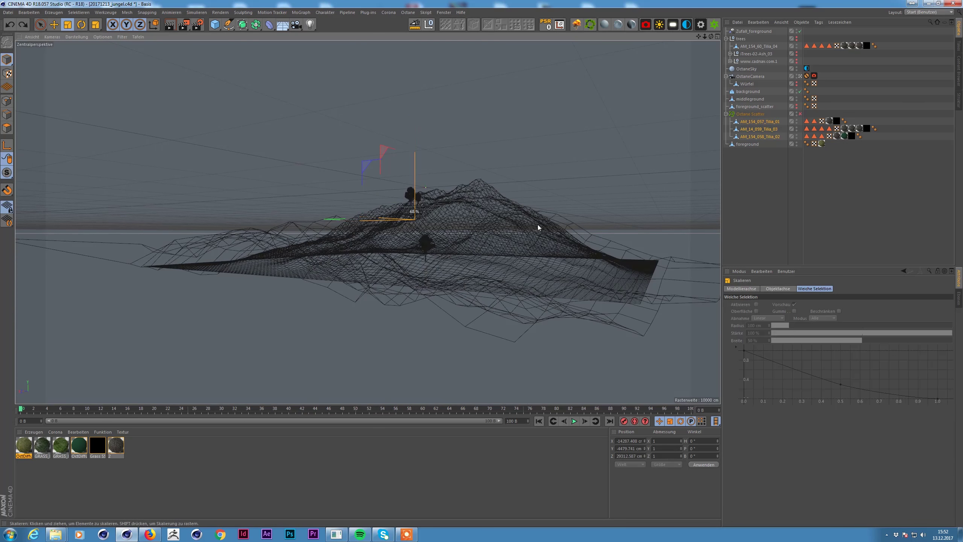
pyautogui.click(593, 170)
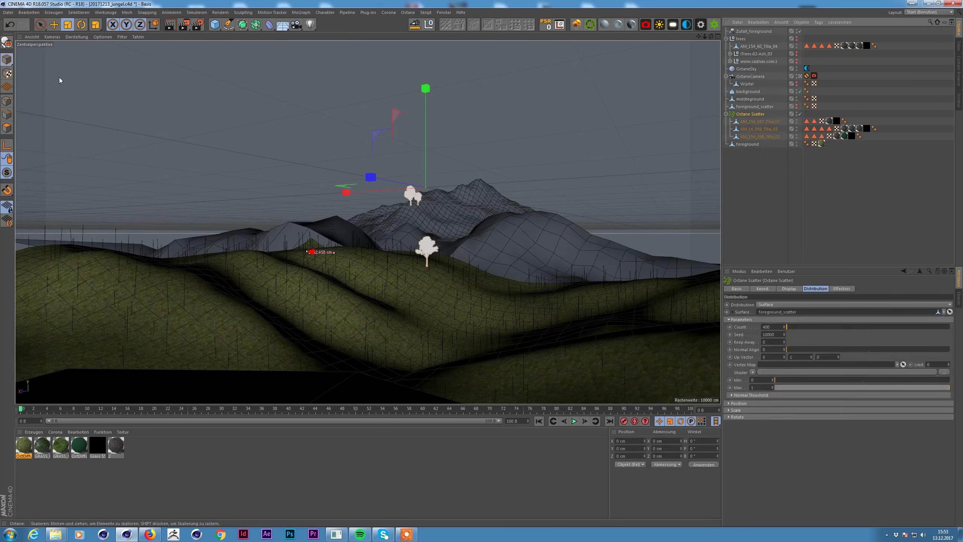
pyautogui.press('space')
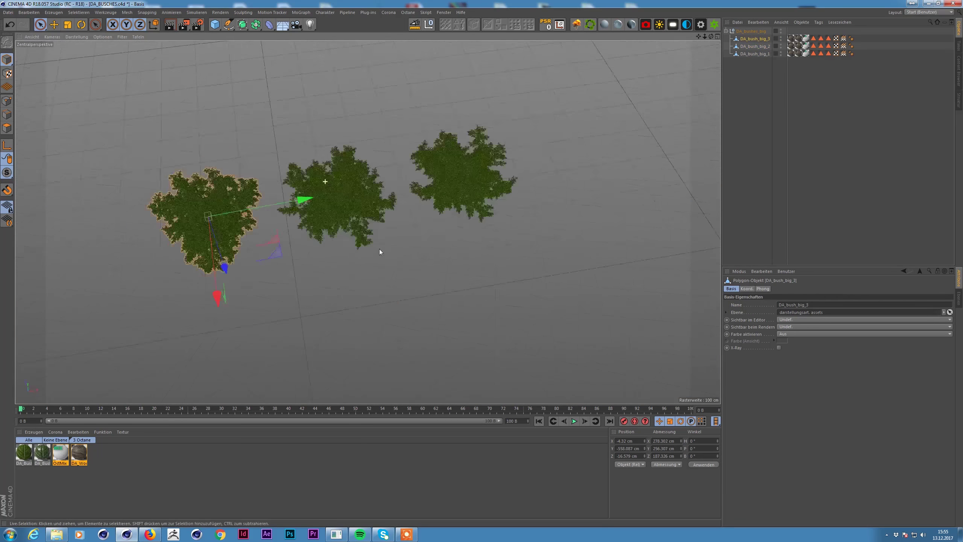
# - Paste the three DA bush models into the jungle file and rename the second scatter büsche
pyautogui.click(444, 12)
pyautogui.click(478, 180)
pyautogui.hotkey('ctrl', 'v')
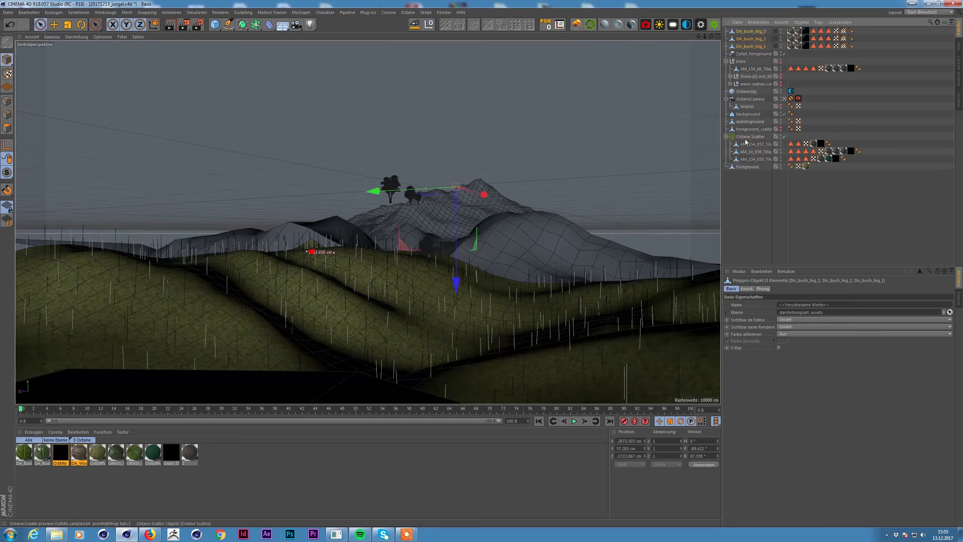
pyautogui.click(752, 151)
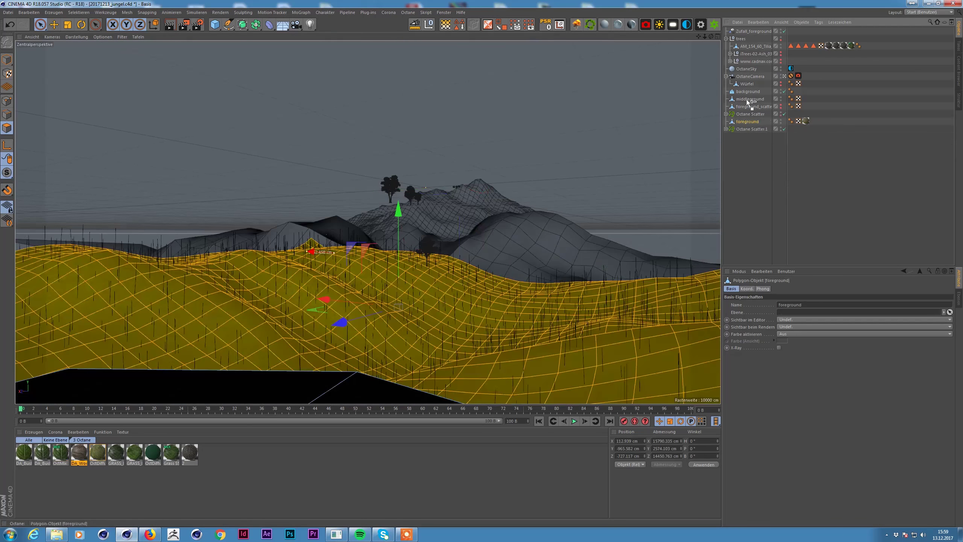
pyautogui.doubleClick(765, 129)
pyautogui.write('bus')
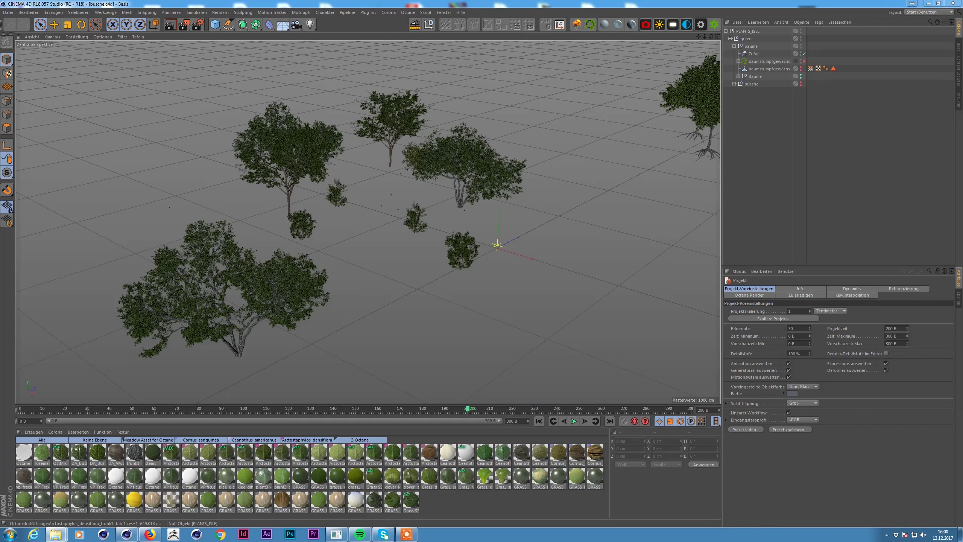
# - Set the sky ImageTexture Power to 0.2 and Gamma to 1
pyautogui.click(745, 84)
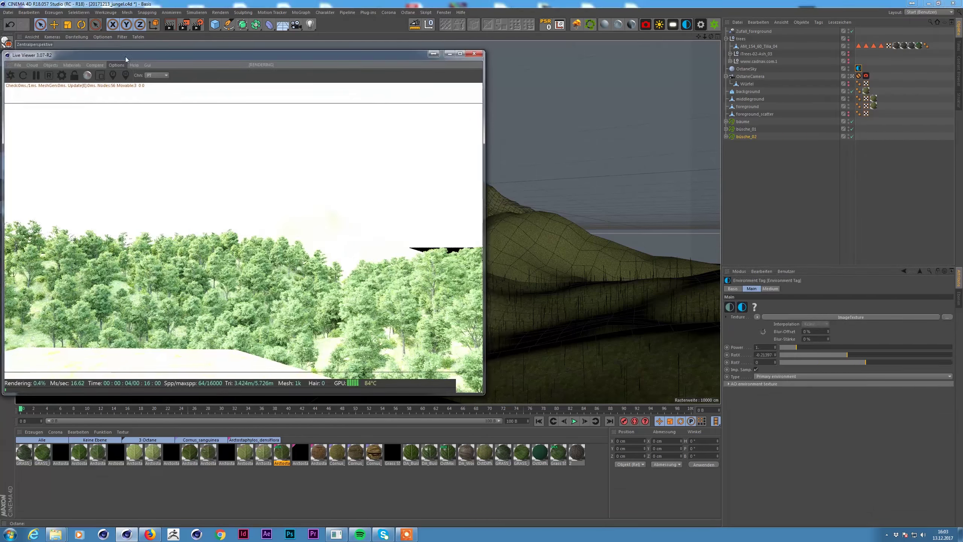
pyautogui.press('Return')
pyautogui.click(919, 271)
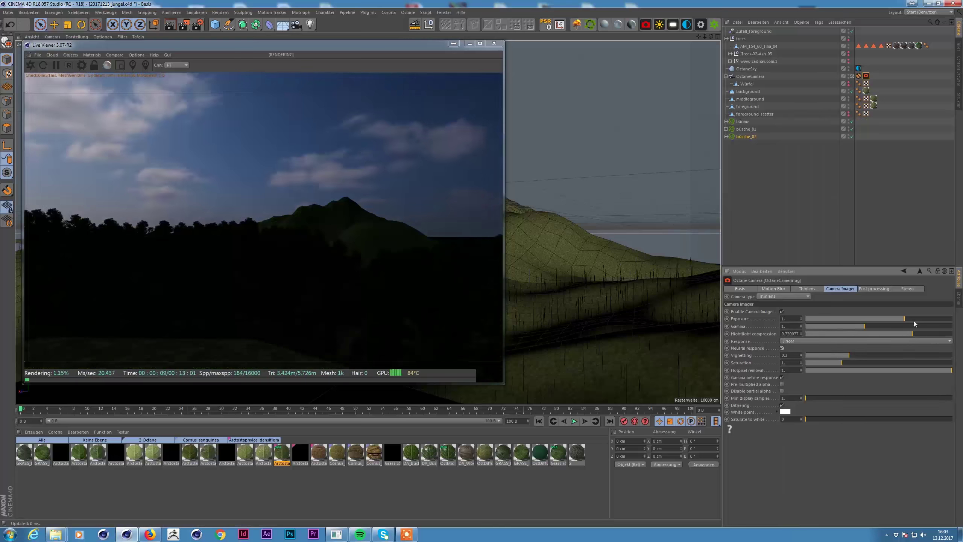
pyautogui.click(797, 317)
pyautogui.doubleClick(770, 353)
pyautogui.write('1')
pyautogui.press('Return')
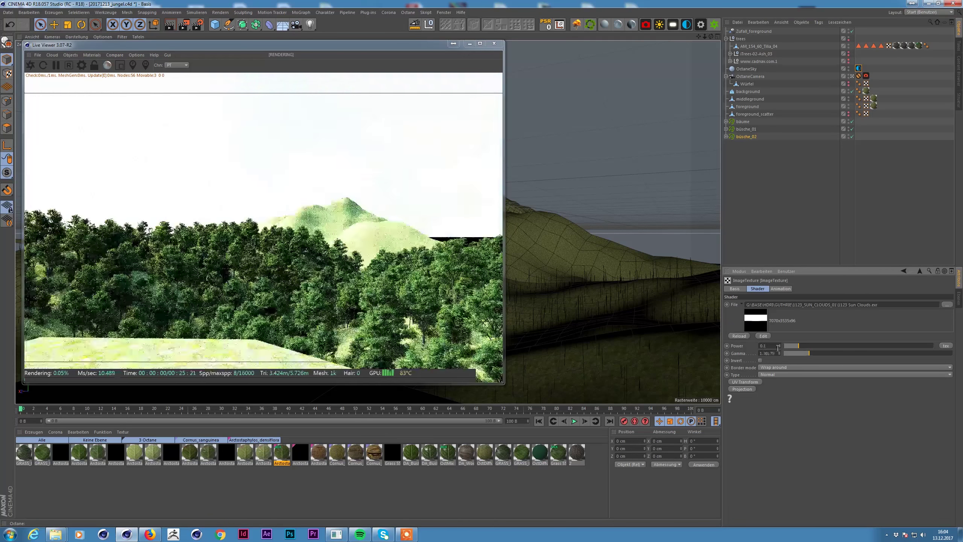
# - Add an Octane daylight with Mix sky texture enabled
pyautogui.click(920, 271)
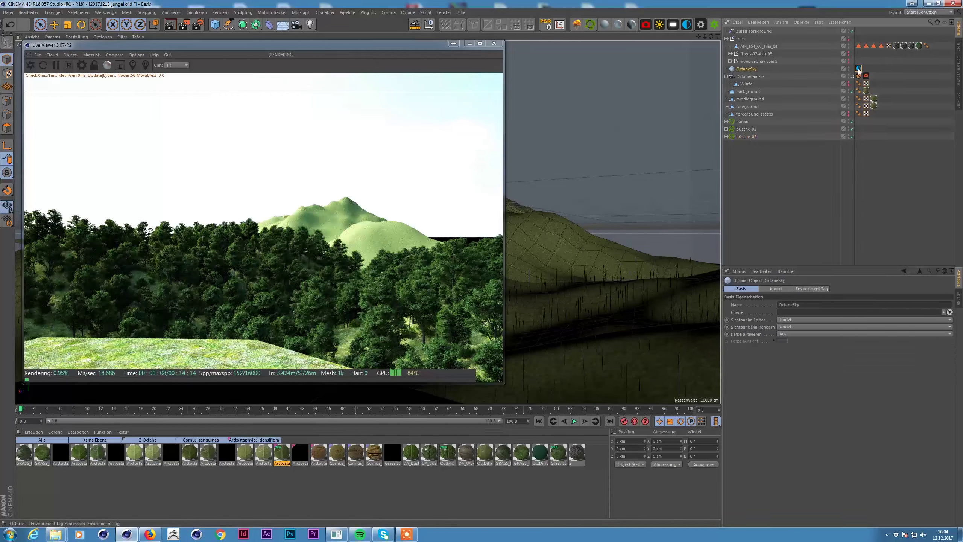
pyautogui.hotkey('ctrl', 'z')
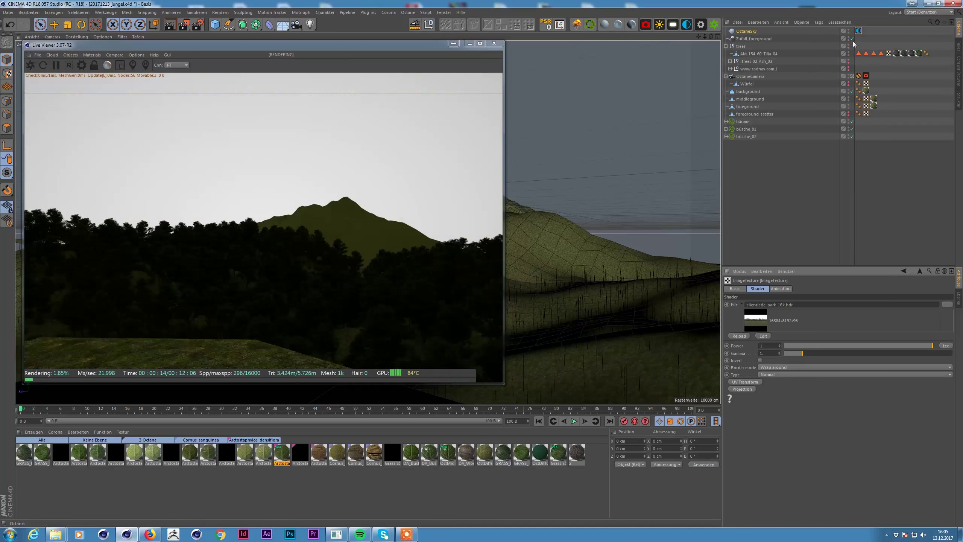
pyautogui.hotkey('ctrl', 'y')
pyautogui.click(859, 31)
pyautogui.click(763, 398)
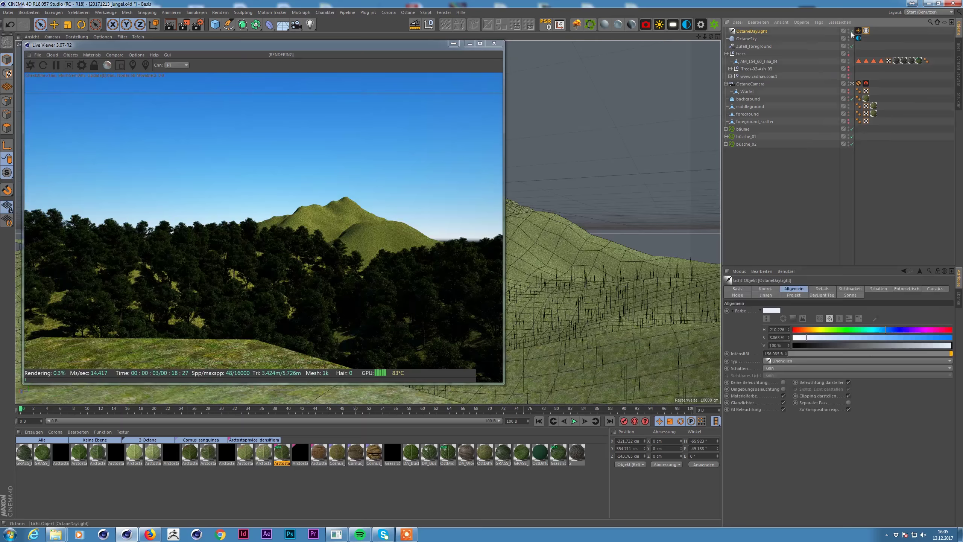
# - Adjust the camera exposure against the park HDRI and close the Live Viewer
pyautogui.click(904, 271)
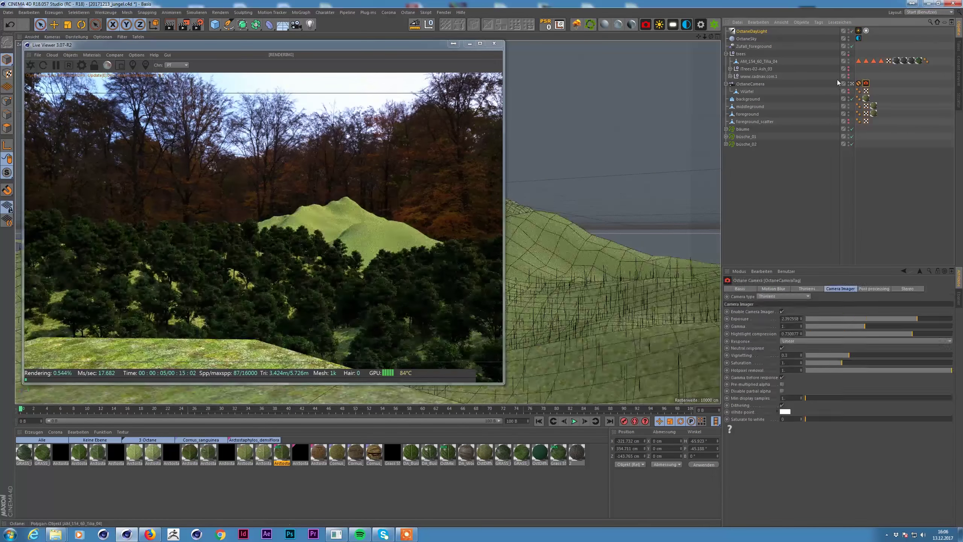
pyautogui.click(866, 83)
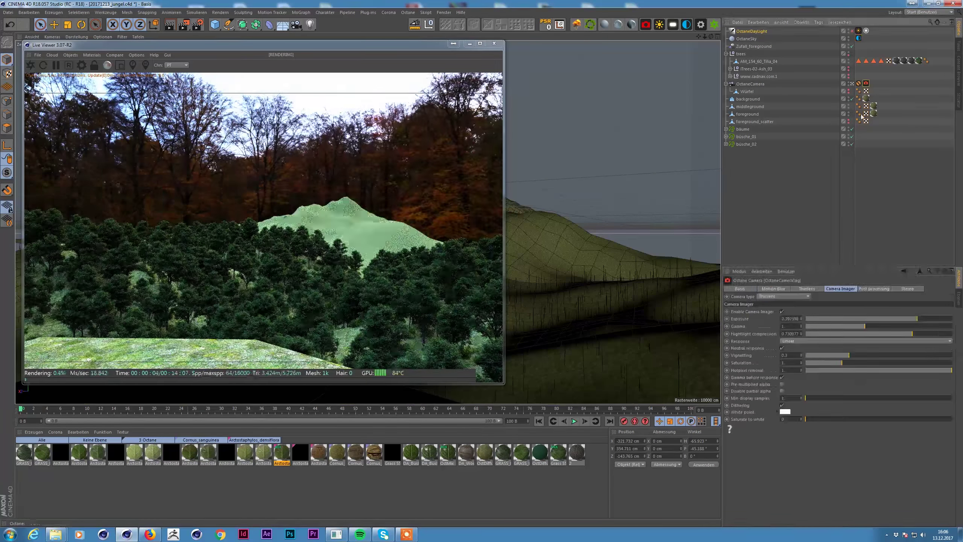
pyautogui.click(903, 271)
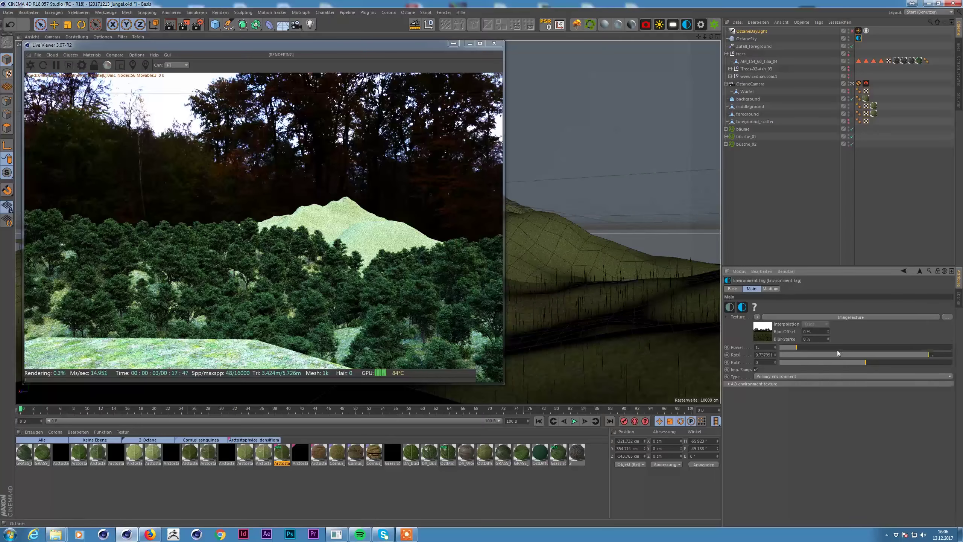
pyautogui.click(857, 31)
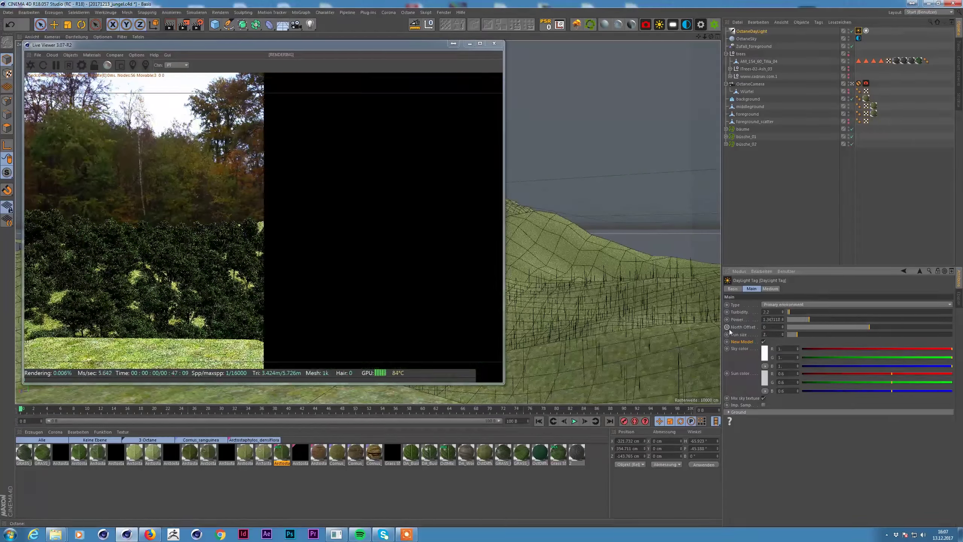
pyautogui.moveTo(299, 47); pyautogui.dragTo(931, 69)
pyautogui.click(931, 53)
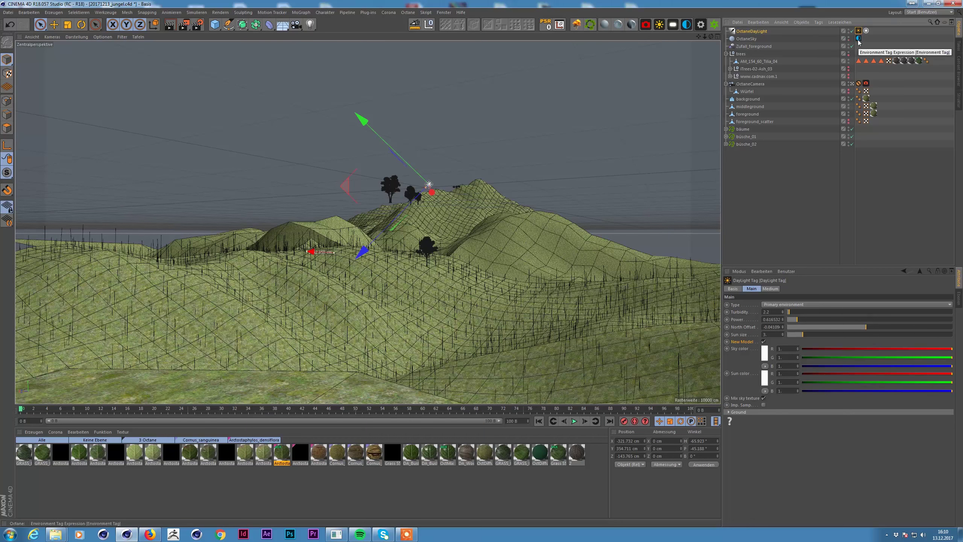
# - Duplicate büsche_02 as gras_01, group the four scatters under a foreground null, and save
pyautogui.click(759, 136)
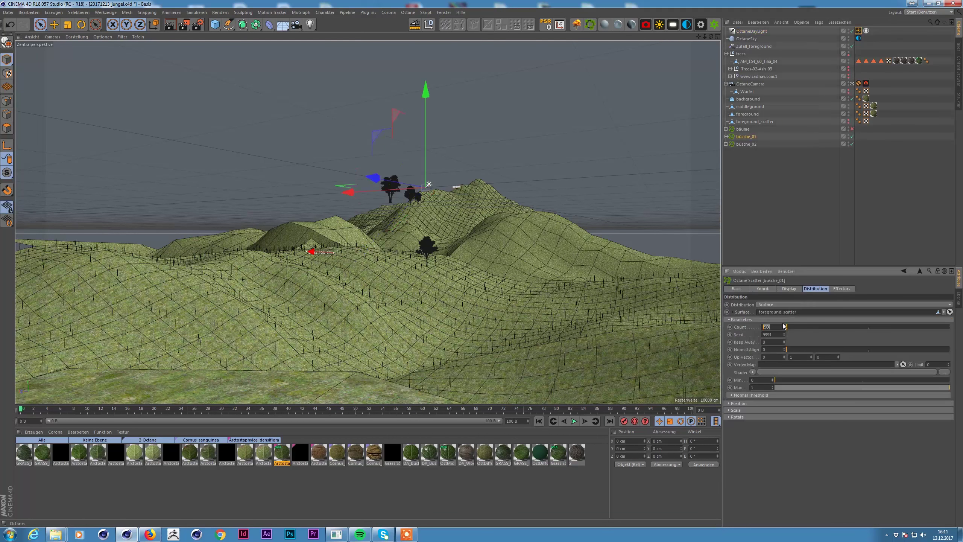
pyautogui.click(745, 143)
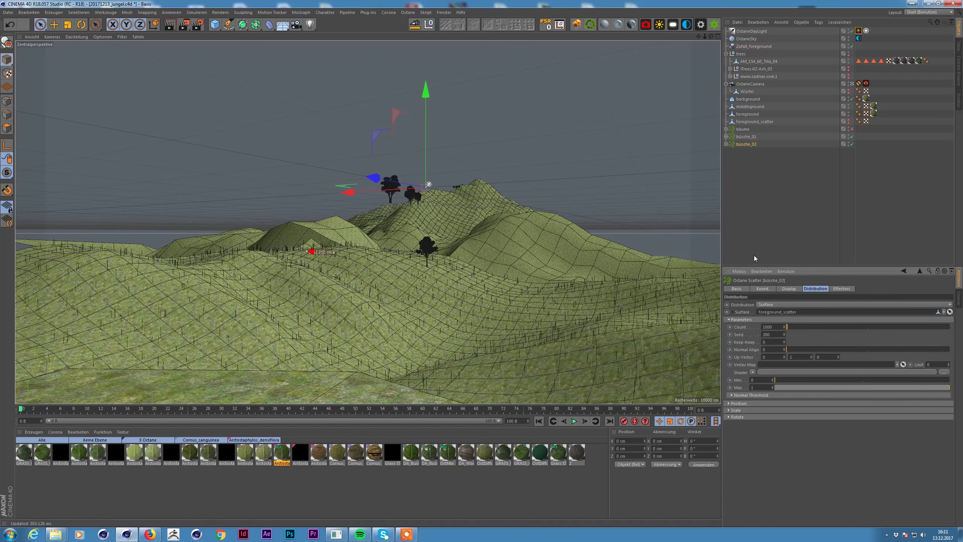
pyautogui.keyDown('ctrl'); pyautogui.moveTo(748, 149); pyautogui.dragTo(748, 155); pyautogui.keyUp('ctrl')
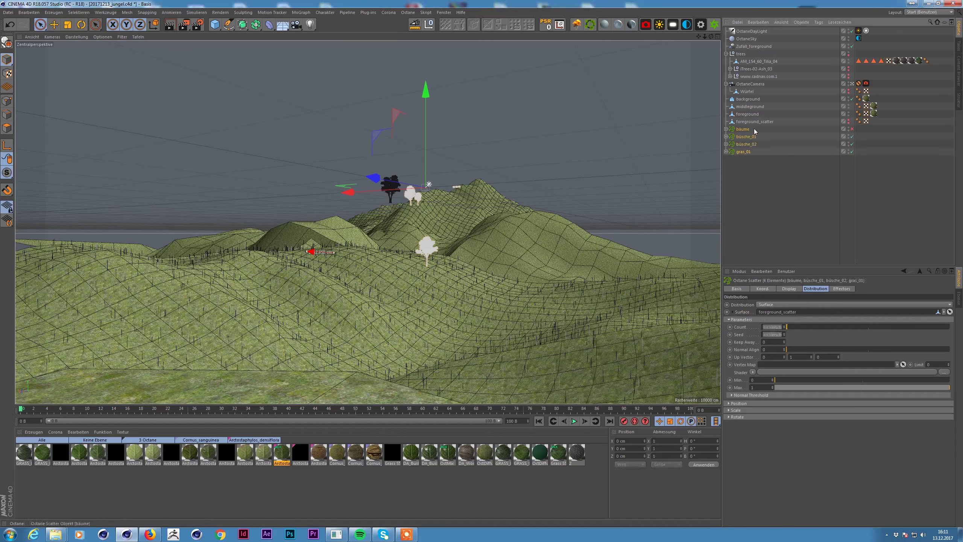
pyautogui.hotkey('alt', 'g')
pyautogui.hotkey('ctrl', 's')
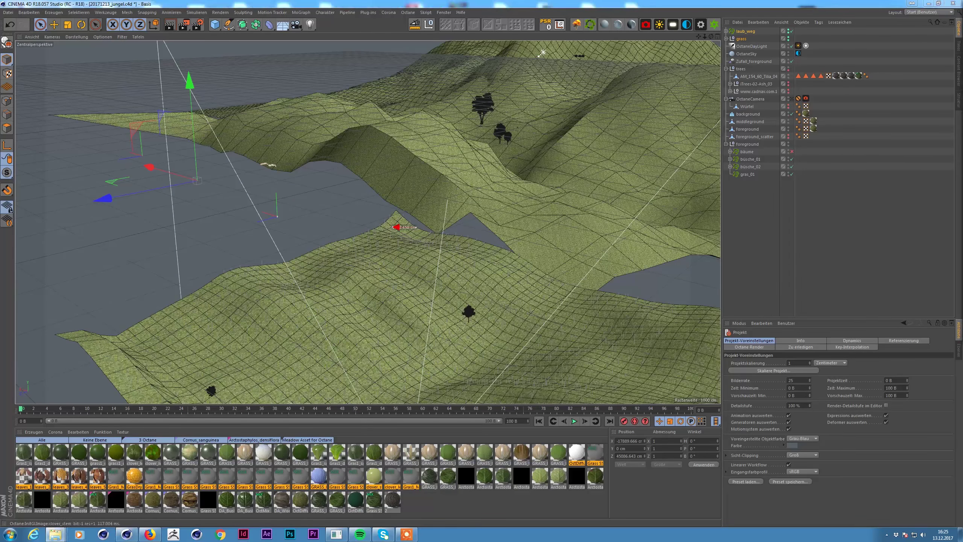
pyautogui.hotkey('ctrl', 's')
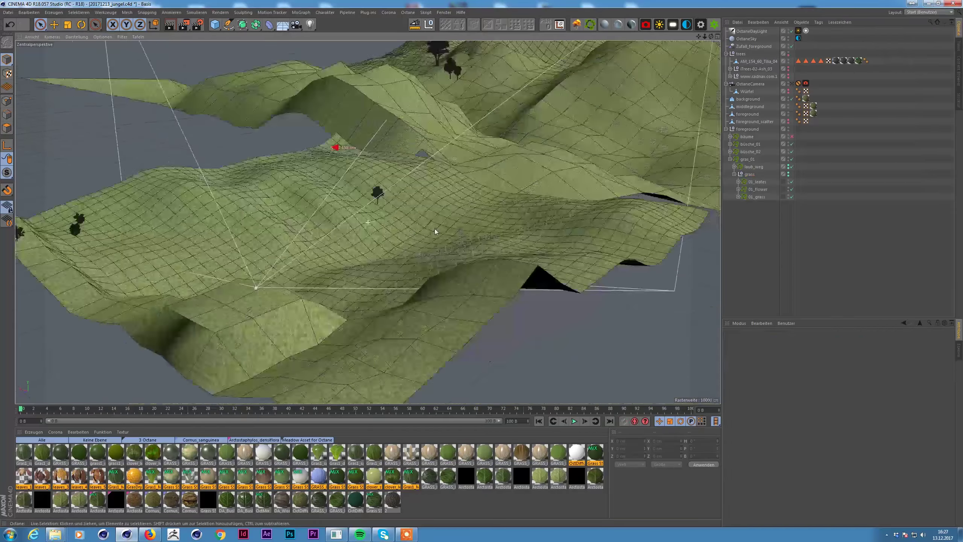
# - Disable büsche_01 and büsche_02 and link foreground_scatter as the 01_grass scatter surface
pyautogui.keyDown('alt'); pyautogui.moveTo(435, 228); pyautogui.dragTo(465, 197); pyautogui.keyUp('alt')
pyautogui.click(792, 144)
pyautogui.click(792, 151)
pyautogui.click(773, 196)
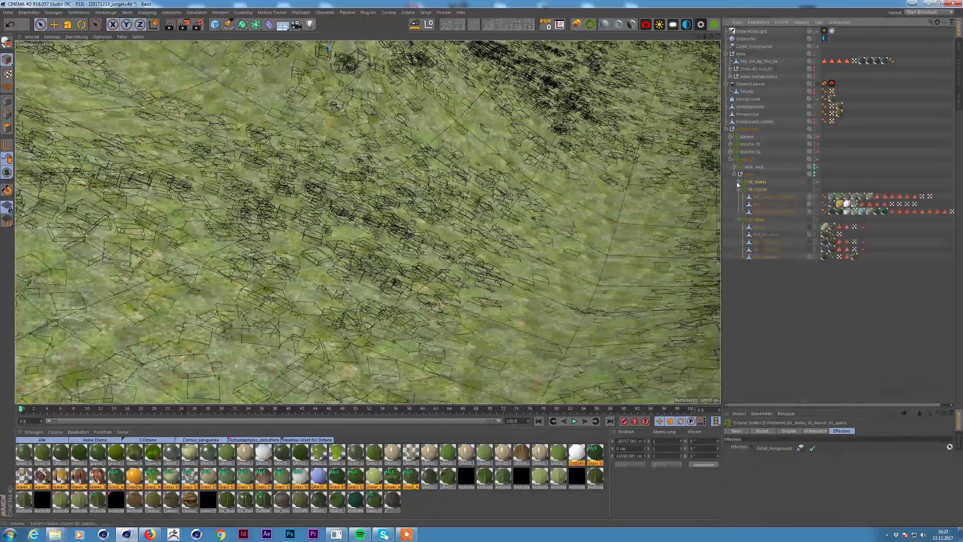
pyautogui.click(815, 431)
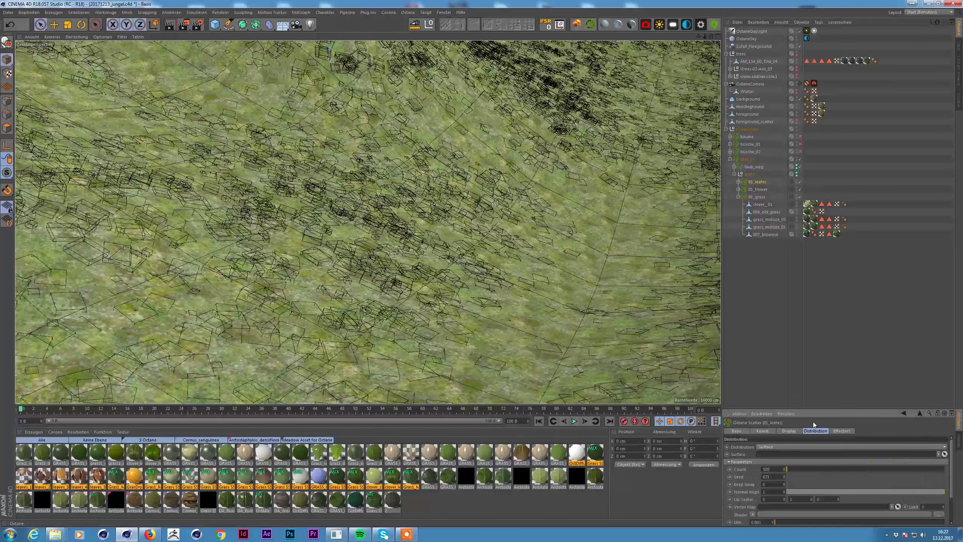
pyautogui.moveTo(754, 121); pyautogui.dragTo(846, 454)
pyautogui.click(739, 196)
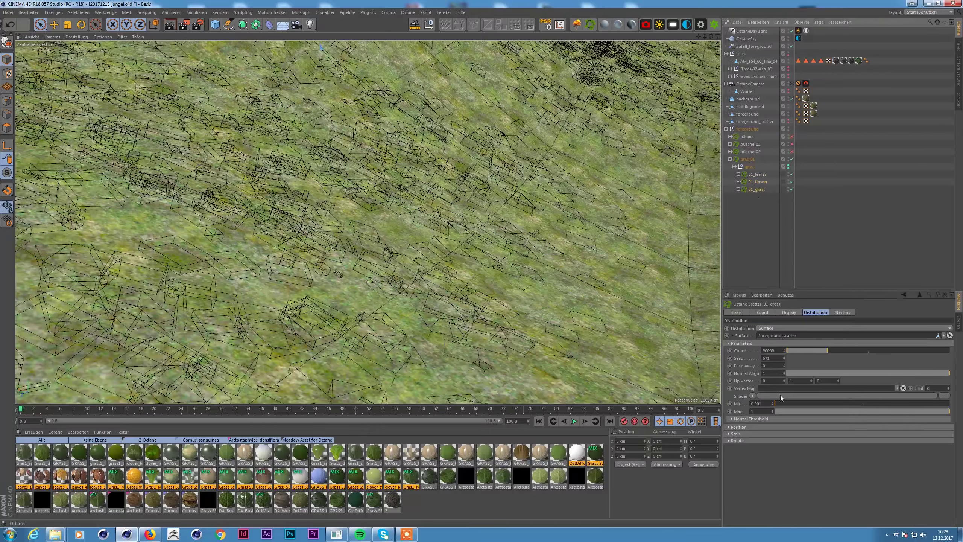
# - Nest the five grass models under 01_grass and switch that scatter back on
pyautogui.click(762, 263)
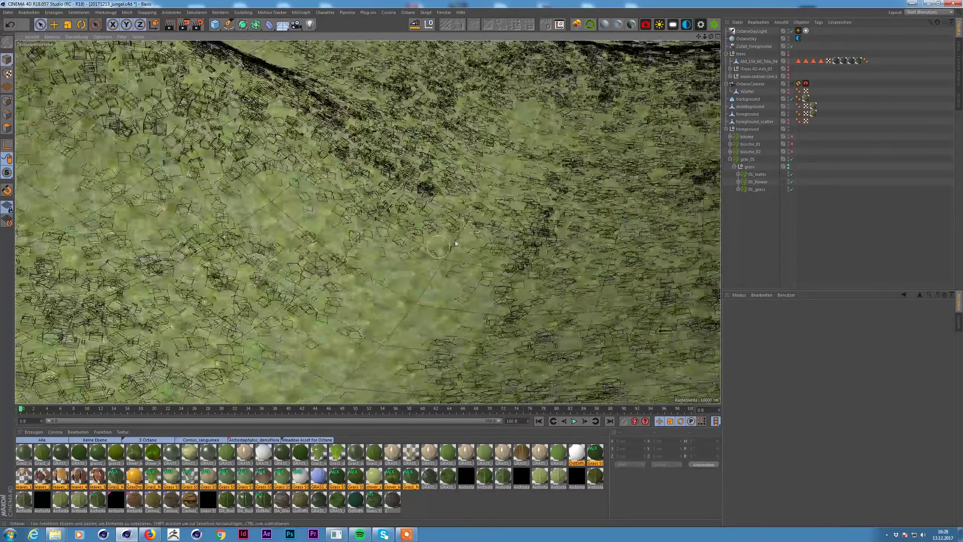
pyautogui.scroll(-10, 553, 207)
pyautogui.click(755, 46)
pyautogui.click(758, 174)
pyautogui.keyDown('shift'); pyautogui.click(757, 189); pyautogui.keyUp('shift')
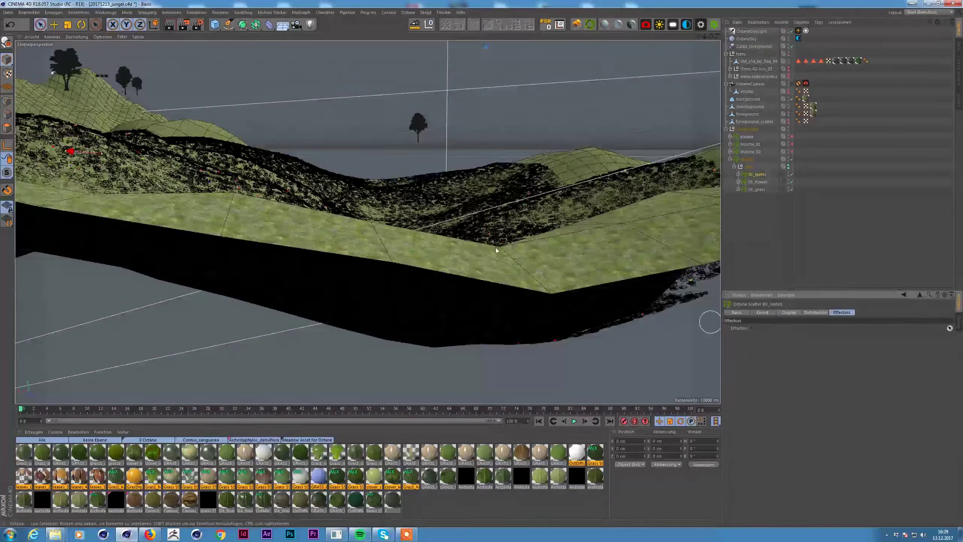
pyautogui.click(738, 189)
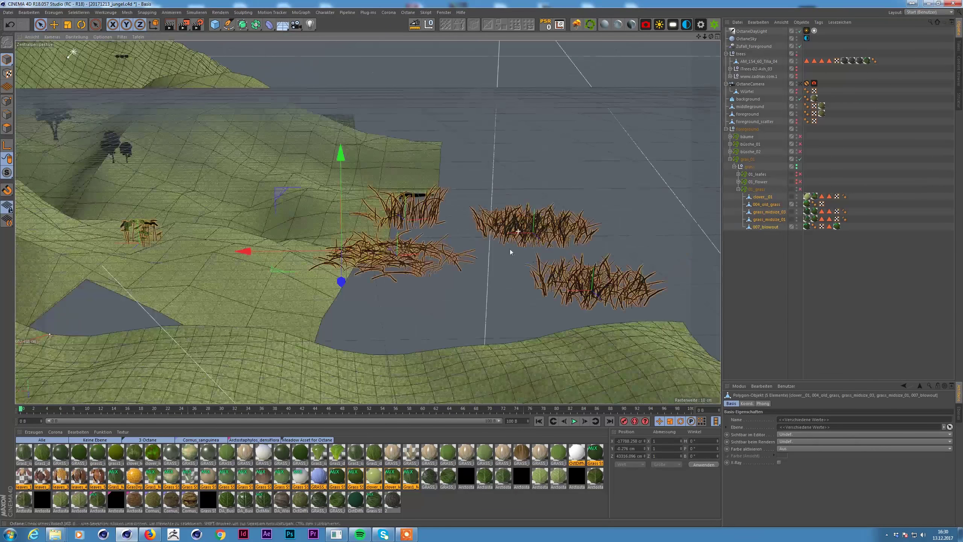
pyautogui.moveTo(761, 195); pyautogui.dragTo(759, 189)
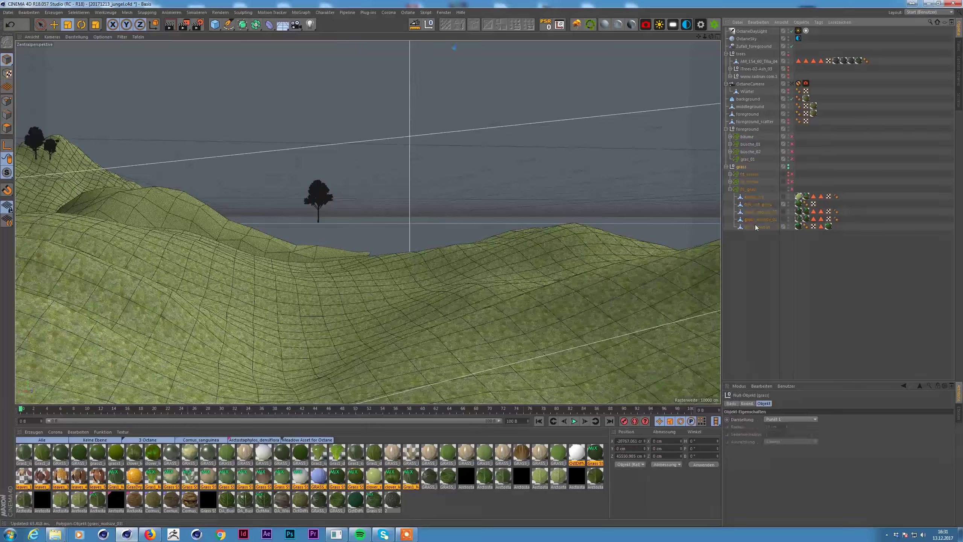
pyautogui.click(791, 182)
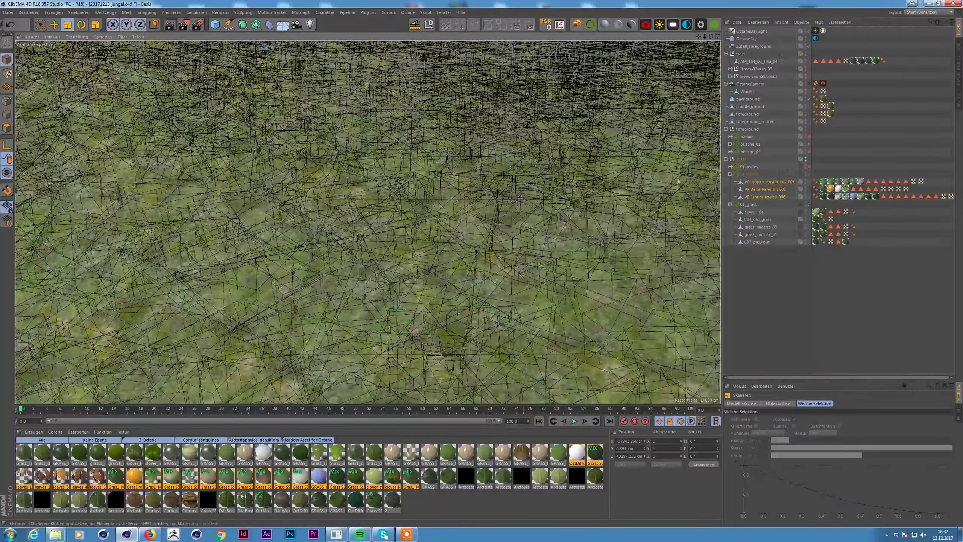
# - Insert a ColorCorrection node between the grass material's image texture and diffuse
pyautogui.click(730, 167)
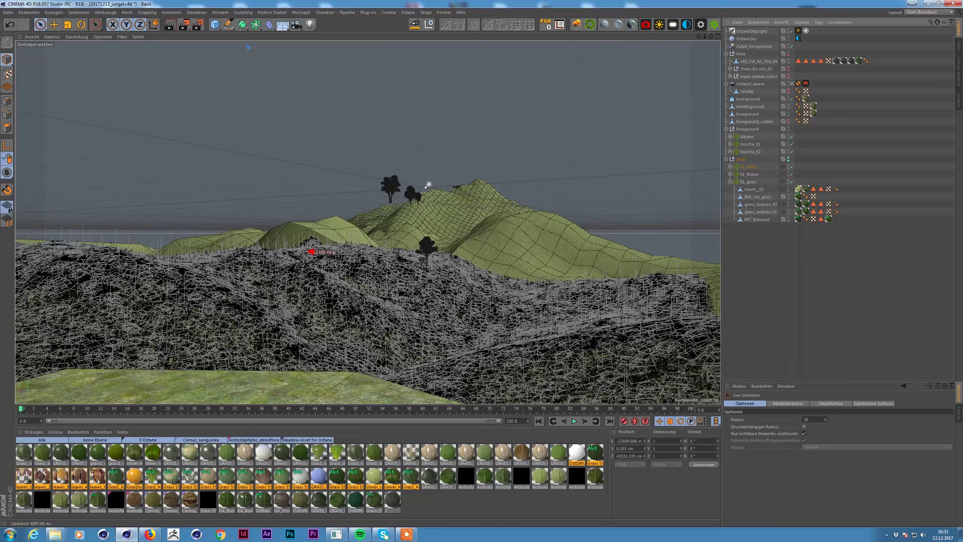
pyautogui.click(759, 223)
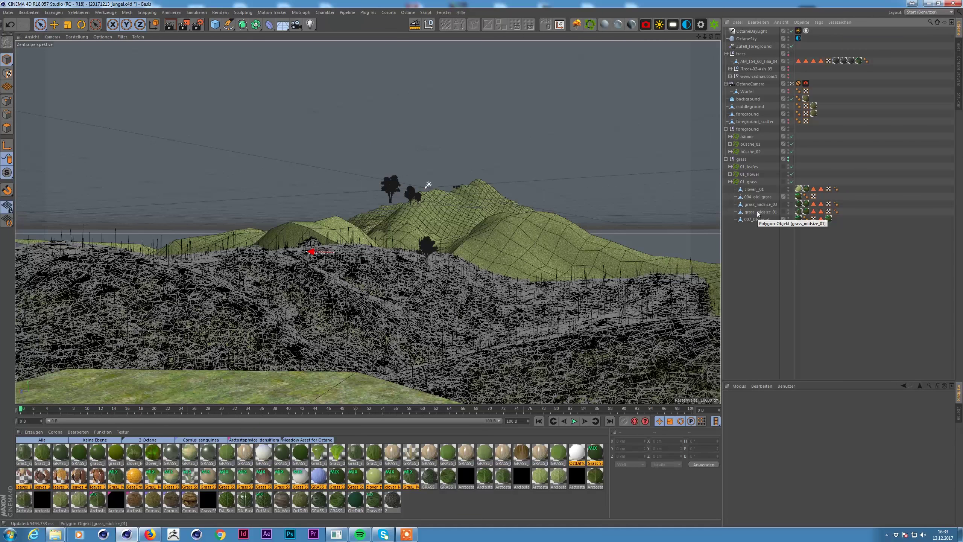
pyautogui.click(791, 84)
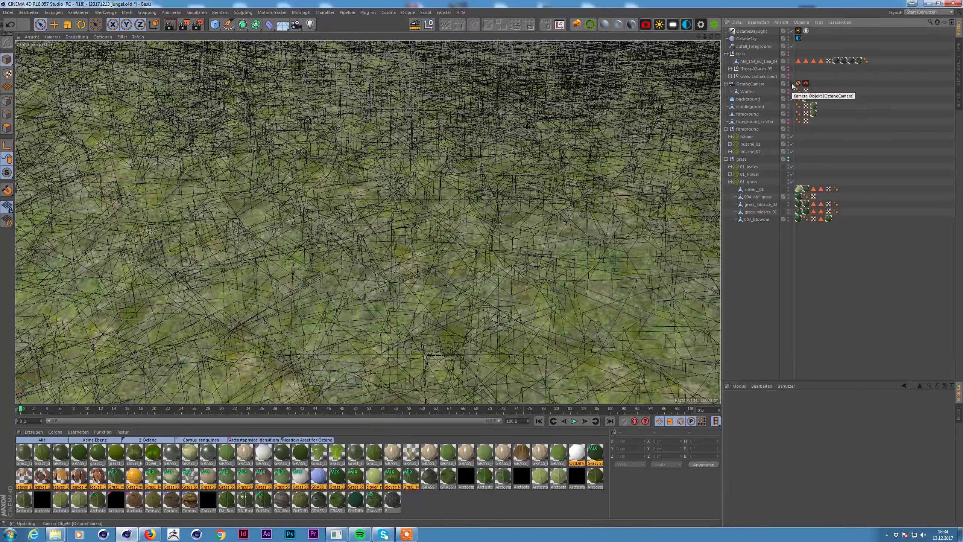
pyautogui.click(792, 84)
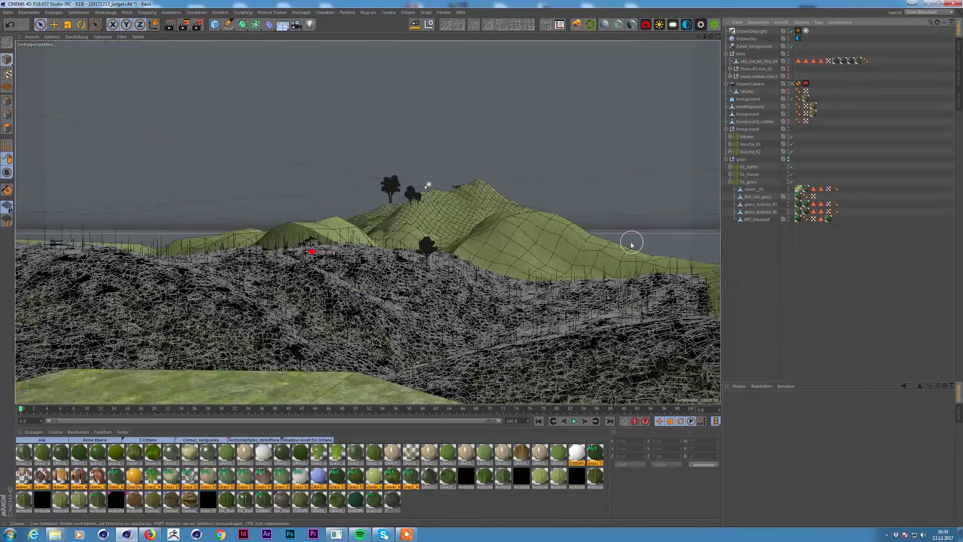
pyautogui.doubleClick(61, 453)
pyautogui.moveTo(170, 317); pyautogui.dragTo(328, 239)
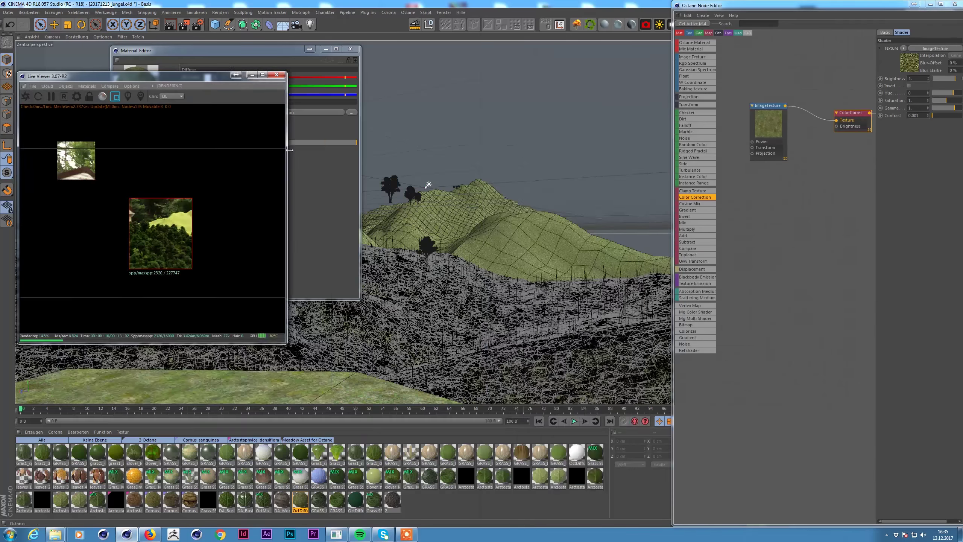
# - Raise the gamma on both grass ColorCorrection nodes to about 1.68 to darken the foliage
pyautogui.moveTo(905, 108); pyautogui.dragTo(925, 108)
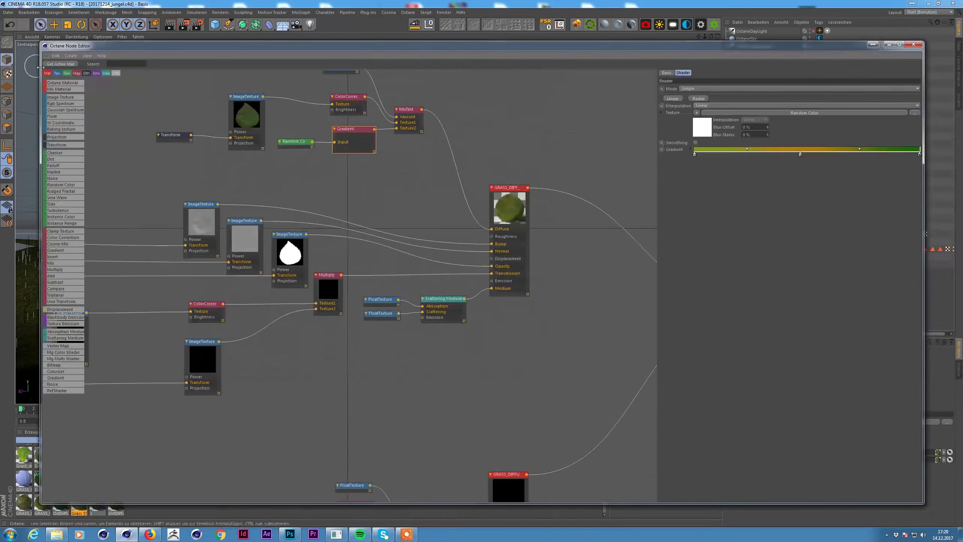
pyautogui.moveTo(40, 67); pyautogui.dragTo(428, 67)
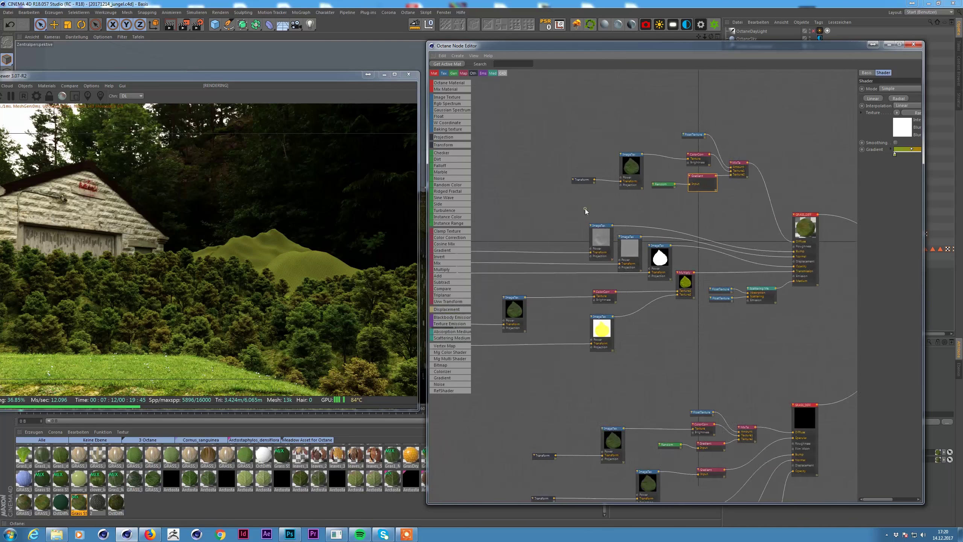
pyautogui.moveTo(762, 171); pyautogui.dragTo(763, 172)
pyautogui.click(713, 144)
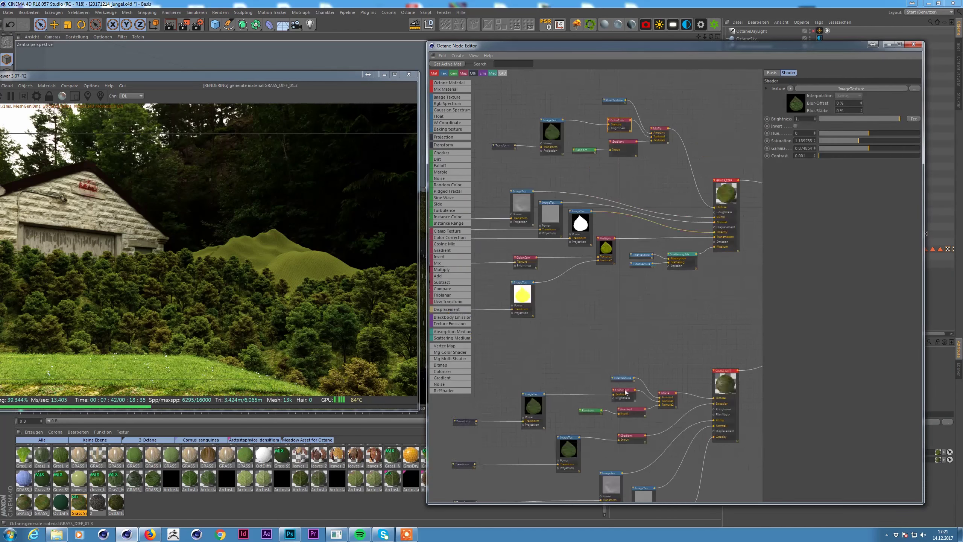
pyautogui.moveTo(814, 148); pyautogui.dragTo(819, 148)
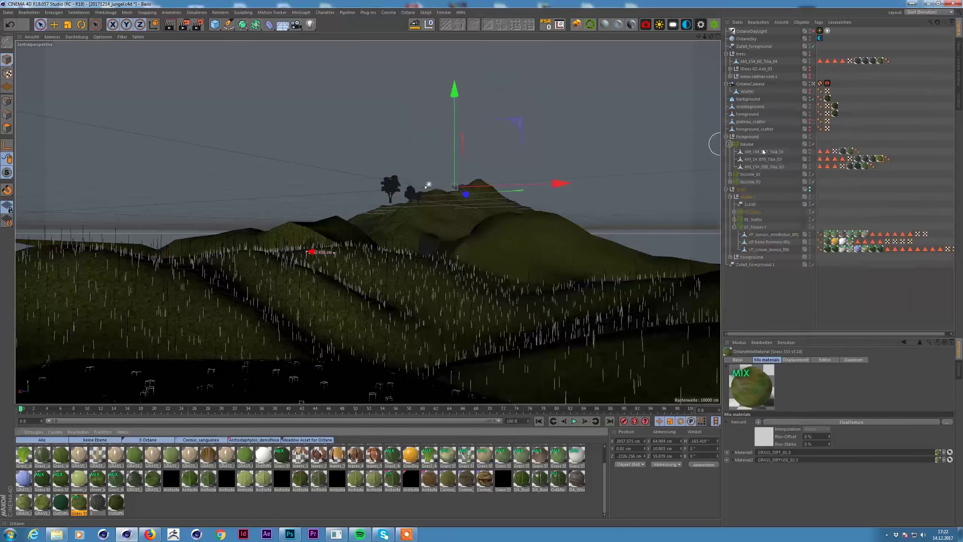
pyautogui.click(751, 122)
# - Cut an edge loop across plateau_scatter and smooth it with a Subdivision Surface
pyautogui.press('o')
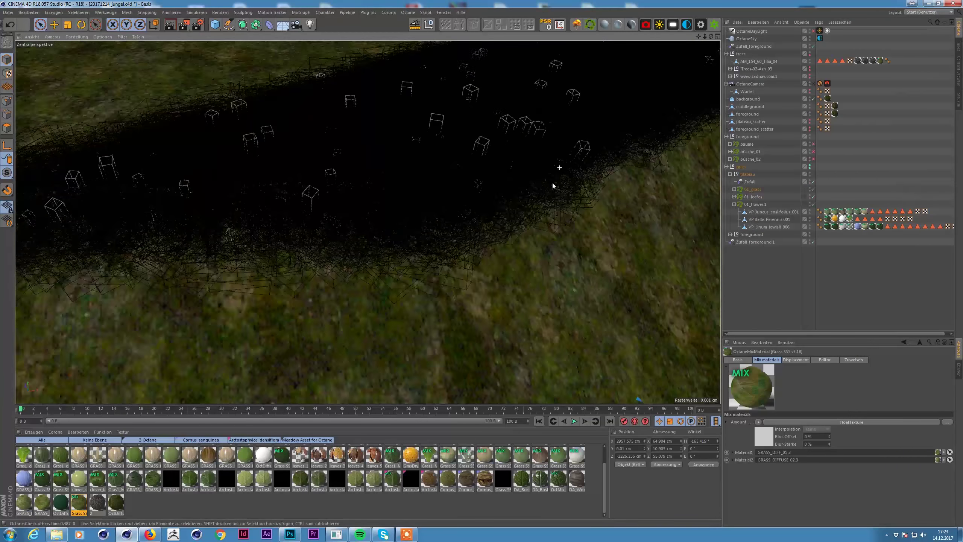
pyautogui.press('k')
pyautogui.press('l')
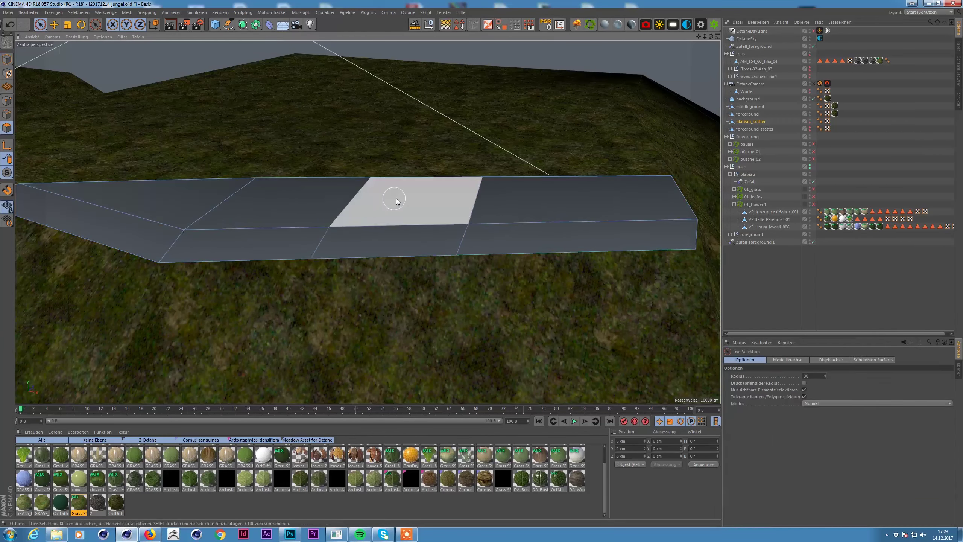
pyautogui.click(587, 213)
pyautogui.keyDown('alt'); pyautogui.click(242, 25); pyautogui.keyUp('alt')
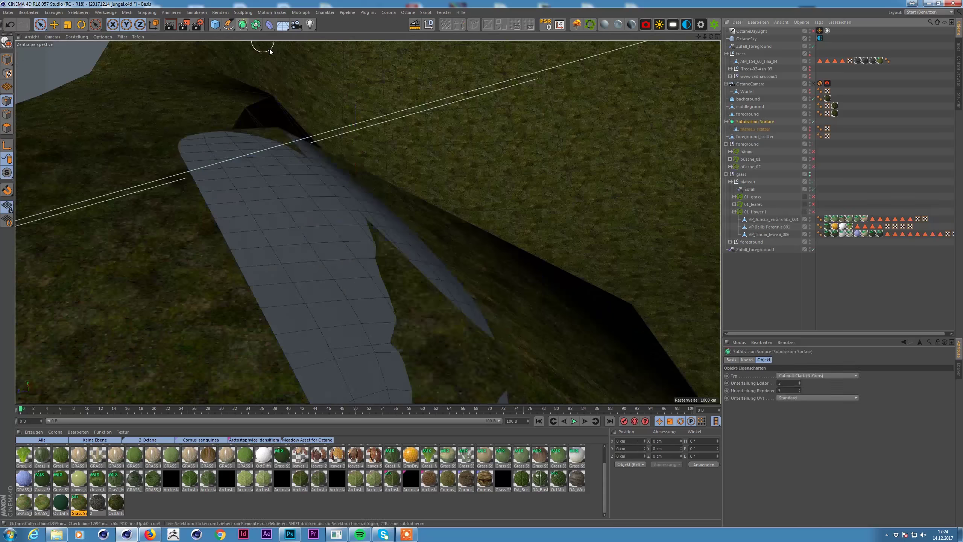
pyautogui.moveTo(341, 190)
pyautogui.keyDown('alt'); pyautogui.mouseDown()
pyautogui.moveTo(253, 176)
pyautogui.moveTo(334, 238)
pyautogui.mouseUp(); pyautogui.keyUp('alt')
# - Add a second loop cut near 19 percent and bake the subdivision into the plateau mesh
pyautogui.press('k')
pyautogui.press('l')
pyautogui.moveTo(122, 389)
pyautogui.keyDown('alt'); pyautogui.mouseDown()
pyautogui.moveTo(265, 227)
pyautogui.moveTo(417, 189)
pyautogui.mouseUp(); pyautogui.keyUp('alt')
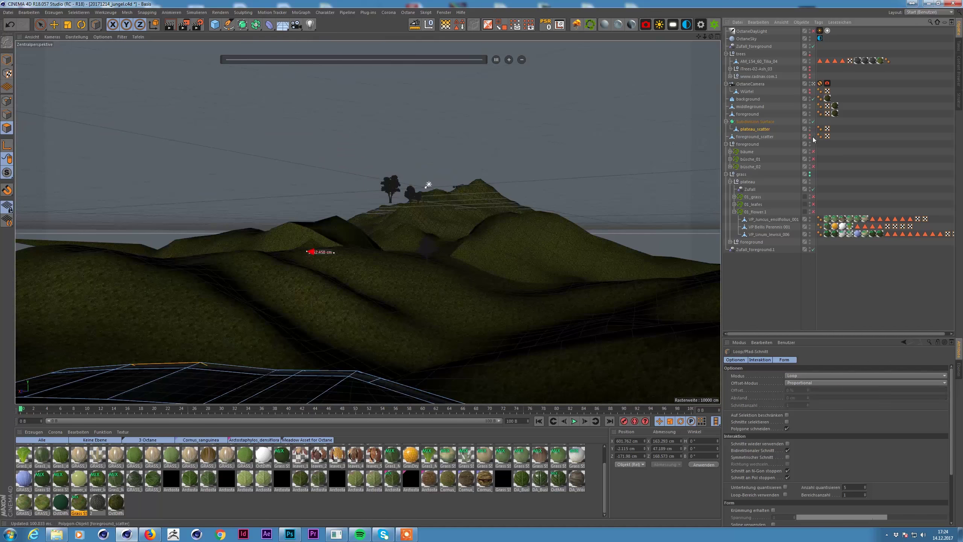
pyautogui.press('o')
pyautogui.hotkey('shift', 'g')
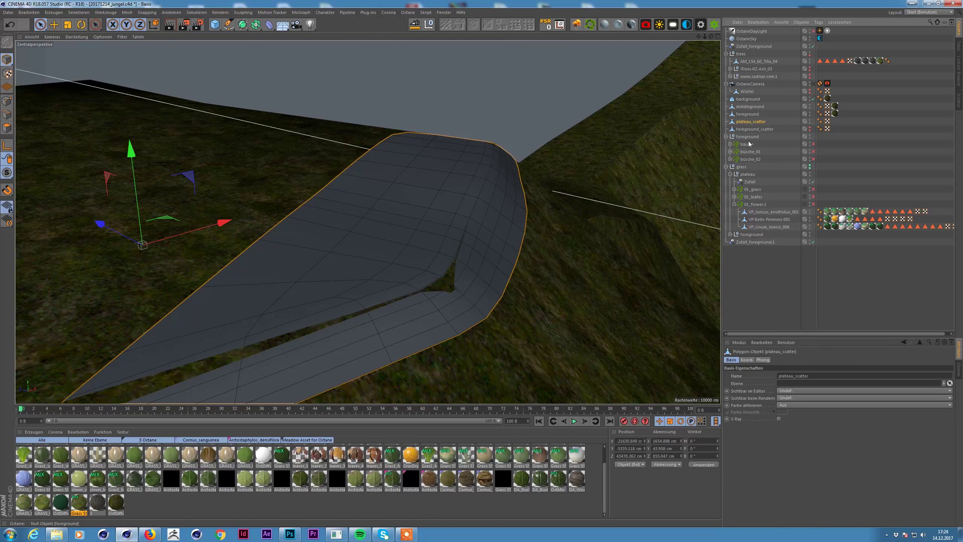
pyautogui.moveTo(758, 211); pyautogui.dragTo(765, 275)
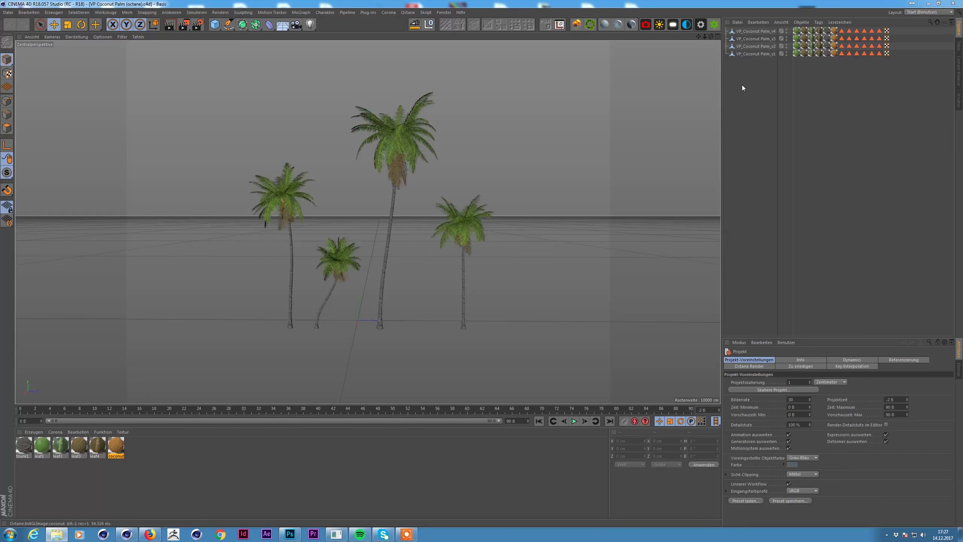
# - Copy the four VP_Coconut Palm objects and paste them into 20171214_jungel.c4d
pyautogui.hotkey('ctrl', 'a')
pyautogui.hotkey('ctrl', 'c')
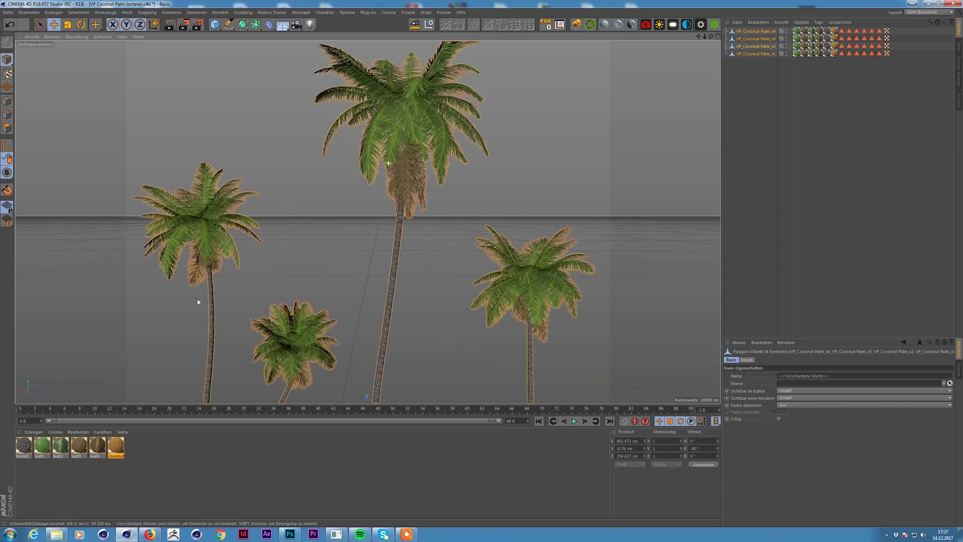
pyautogui.hotkey('ctrl', 'v')
pyautogui.keyDown('alt'); pyautogui.moveTo(706, 253); pyautogui.dragTo(571, 155); pyautogui.keyUp('alt')
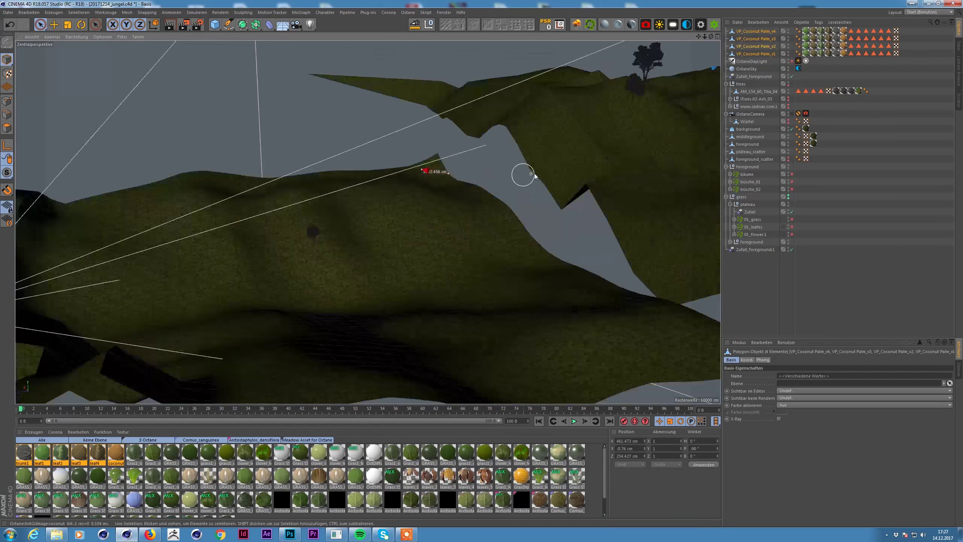
pyautogui.press('h')
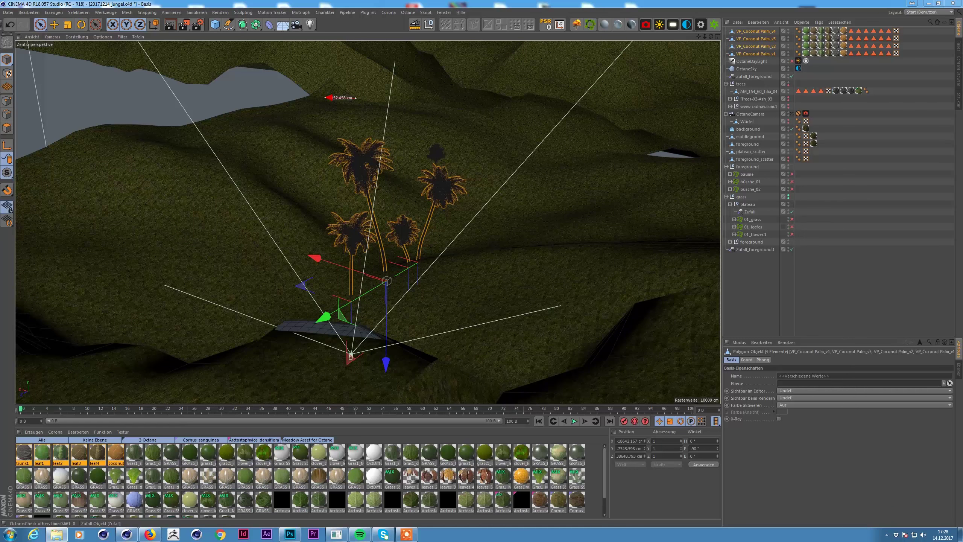
# - Review the leaf2 material's node graph, then show the palms scatter's Distribution settings
pyautogui.doubleClick(61, 453)
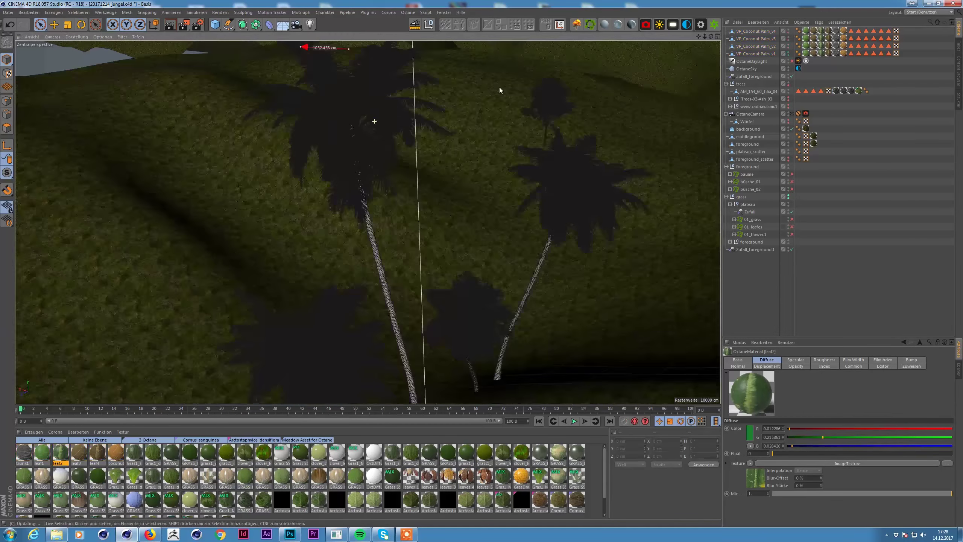
pyautogui.click(788, 46)
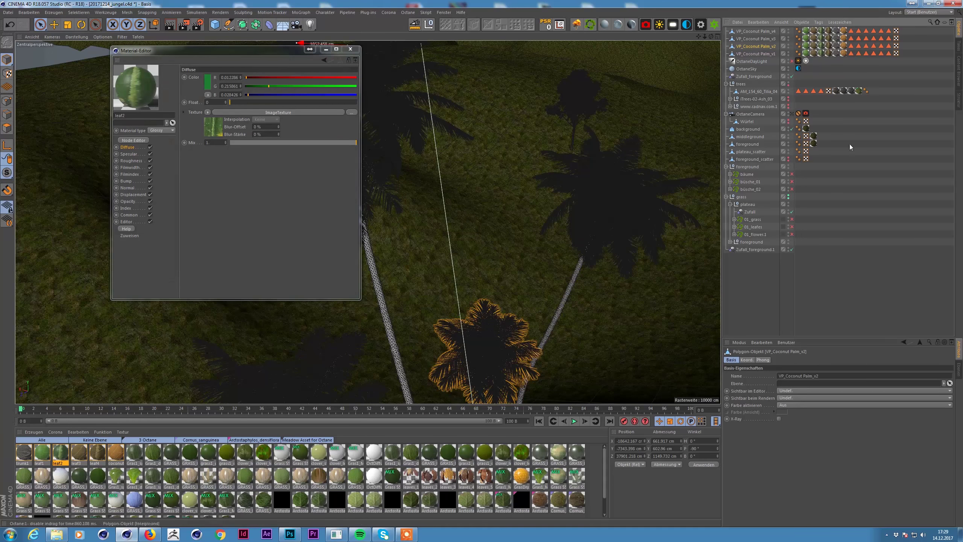
pyautogui.click(350, 49)
pyautogui.doubleClick(60, 453)
pyautogui.click(133, 140)
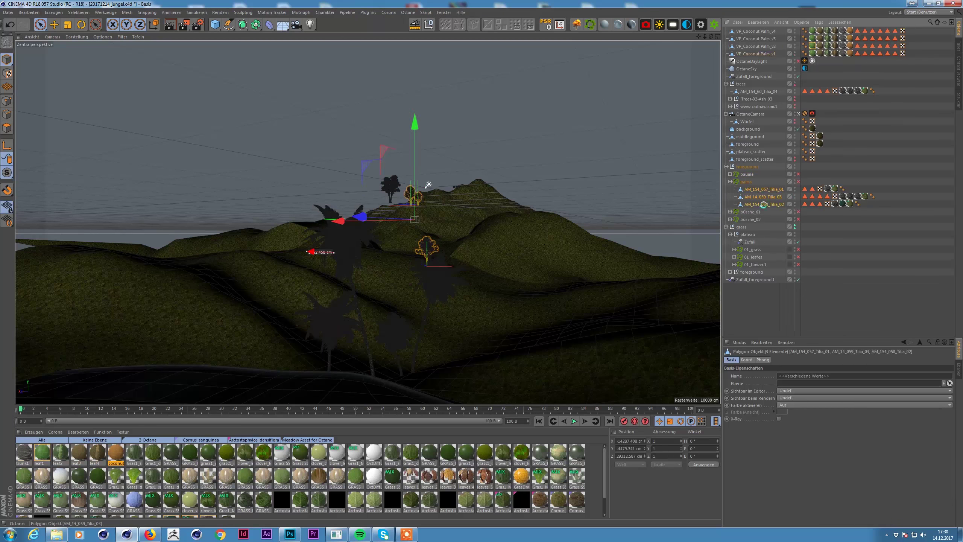
pyautogui.click(745, 151)
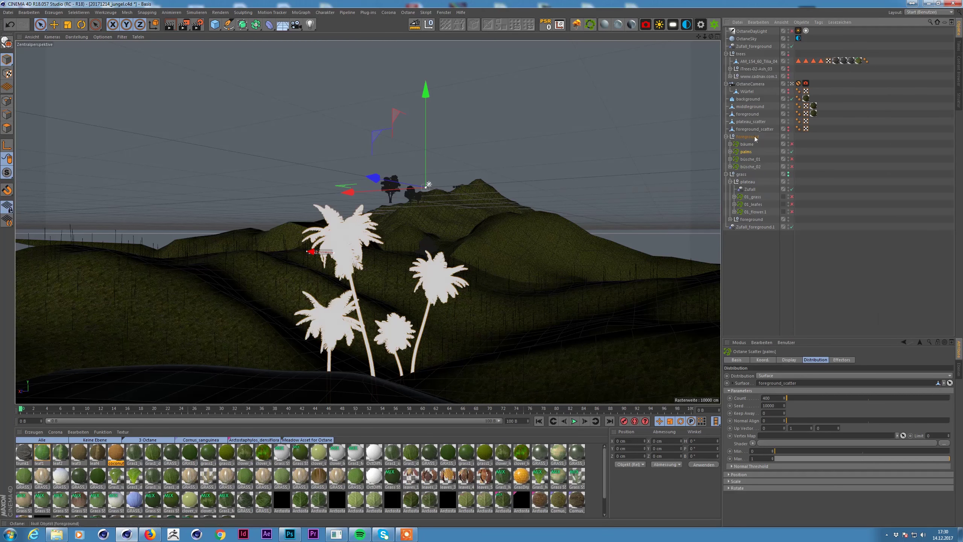
# - Move the live render window aside, save the scene, and tweak leaf2's ColorCorrection gamma
pyautogui.moveTo(488, 99); pyautogui.dragTo(132, 22)
pyautogui.click(842, 359)
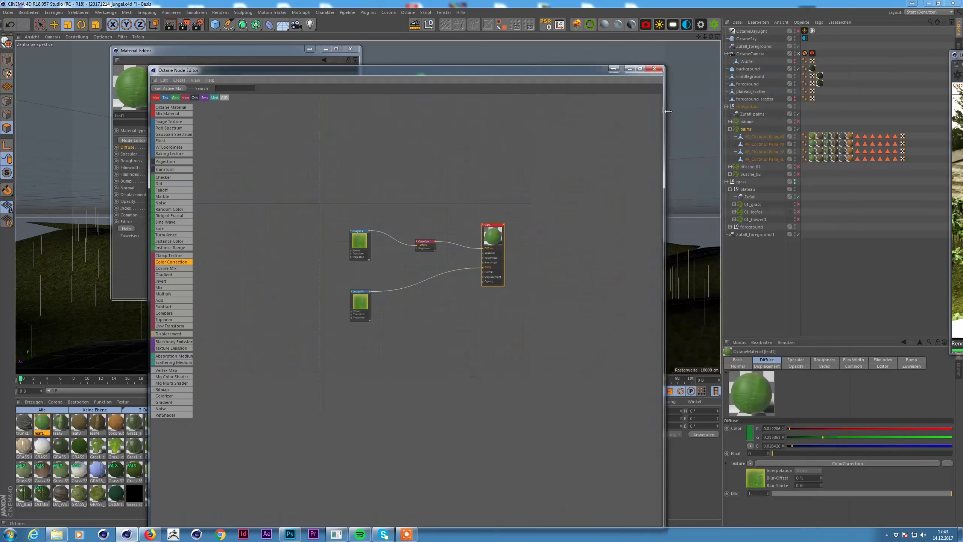
pyautogui.hotkey('ctrl', 's')
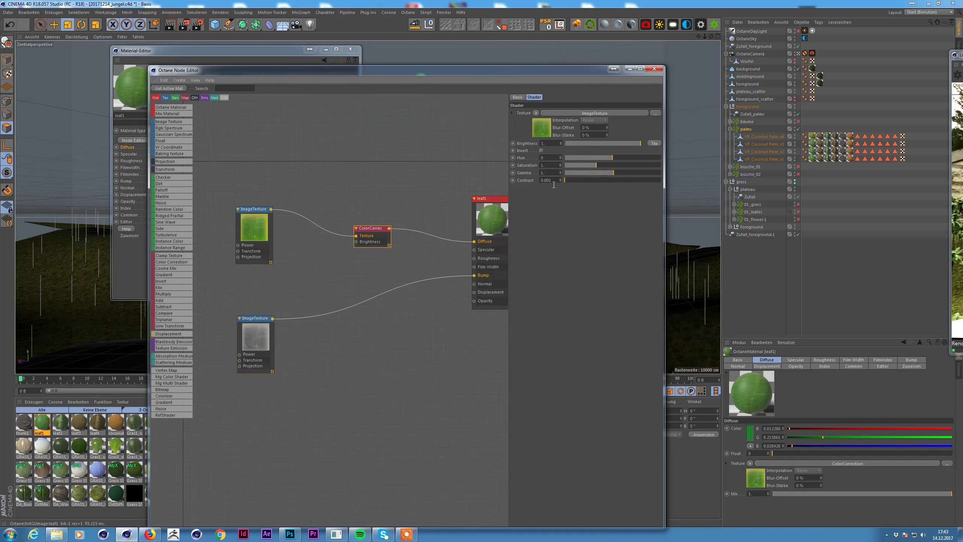
pyautogui.moveTo(603, 172); pyautogui.dragTo(619, 172)
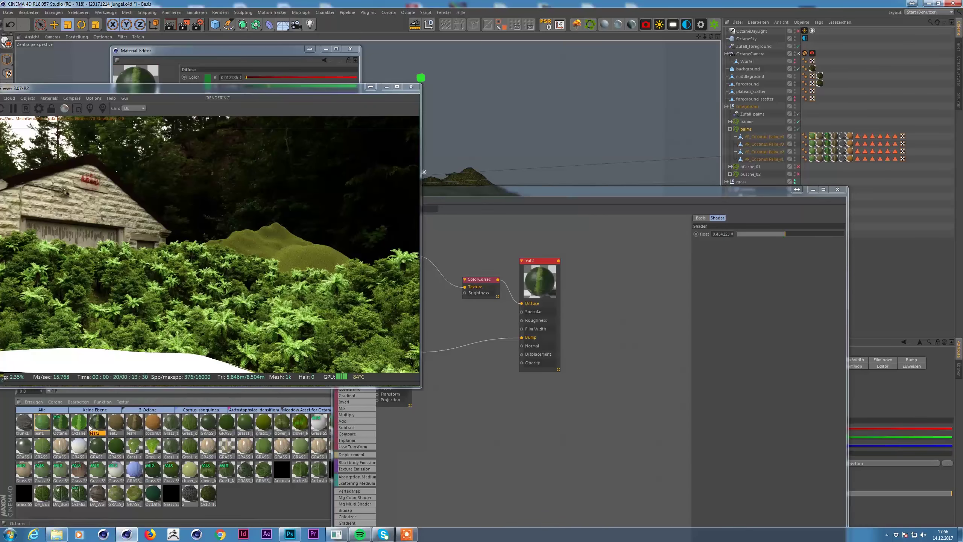
# - Toggle the bäume, palms, 01_grass and 01_flower.1 scatter enable checks, entering a value of 600
pyautogui.click(42, 423)
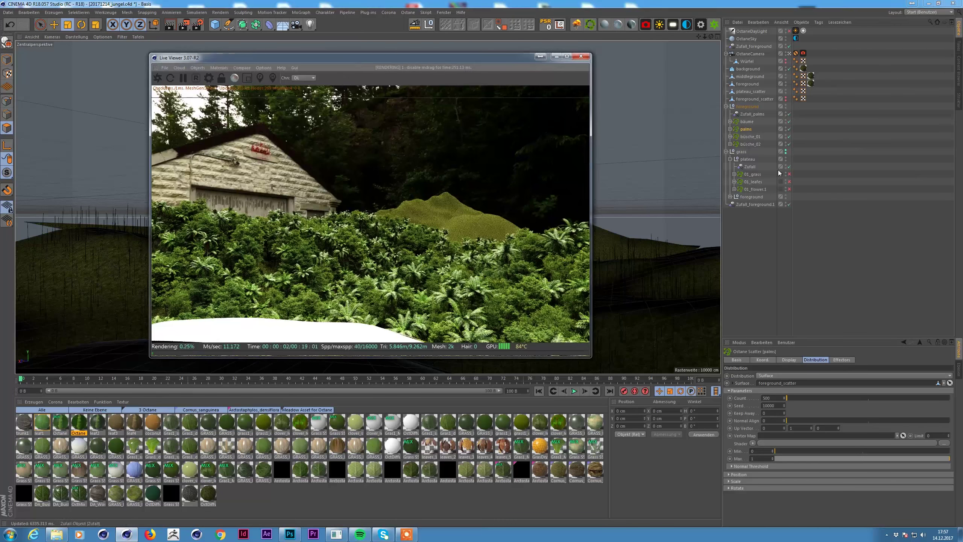
pyautogui.click(790, 121)
pyautogui.click(789, 129)
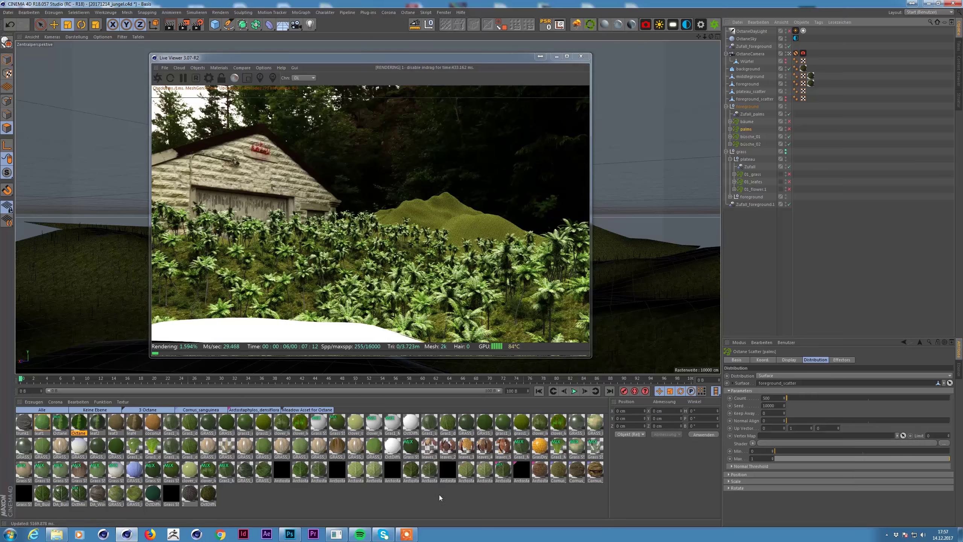
pyautogui.write('600')
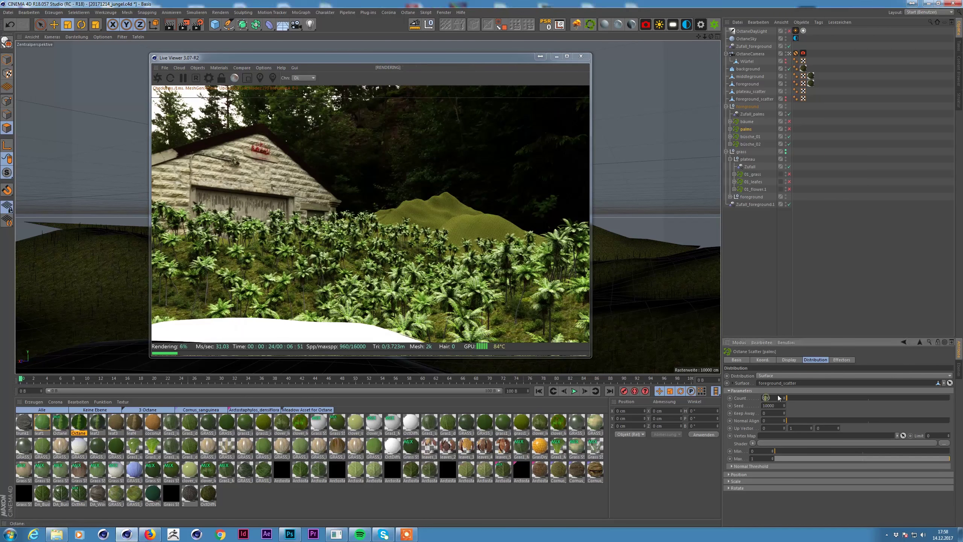
pyautogui.click(789, 129)
pyautogui.click(750, 144)
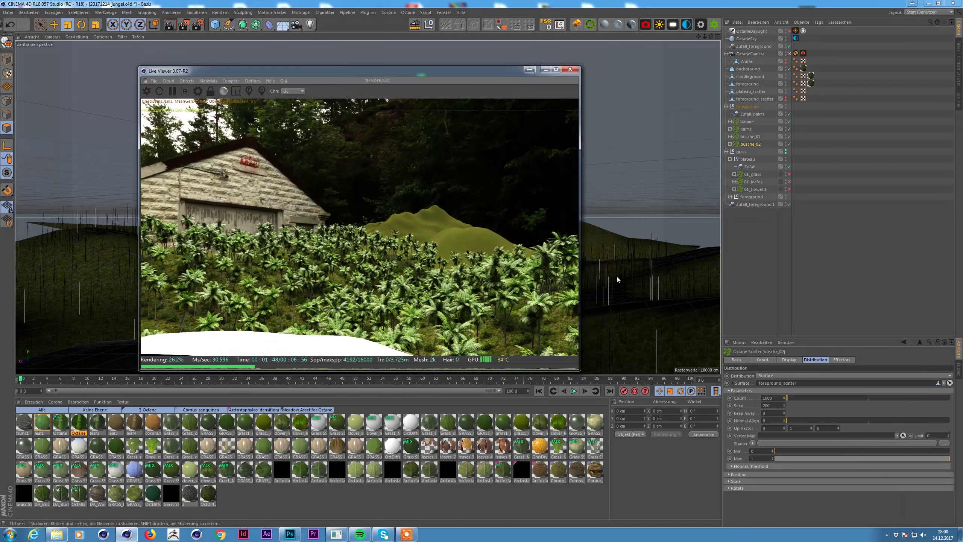
pyautogui.click(789, 174)
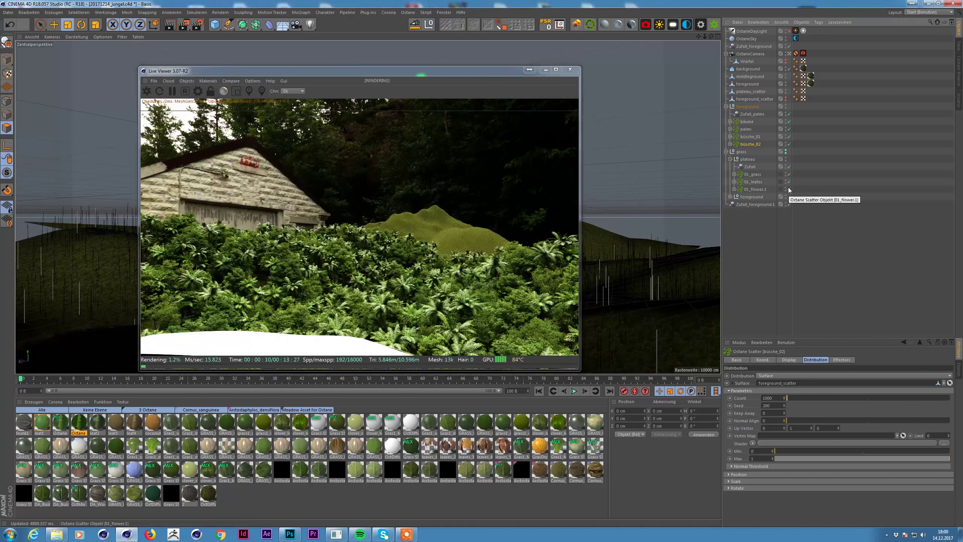
pyautogui.click(790, 189)
pyautogui.click(570, 69)
# - Delete the inner 01_leafes/01_flower/01_grass group and Zufall_foreground.1, moving Zufall_foreground into foreground
pyautogui.click(748, 122)
pyautogui.click(753, 143)
pyautogui.click(730, 159)
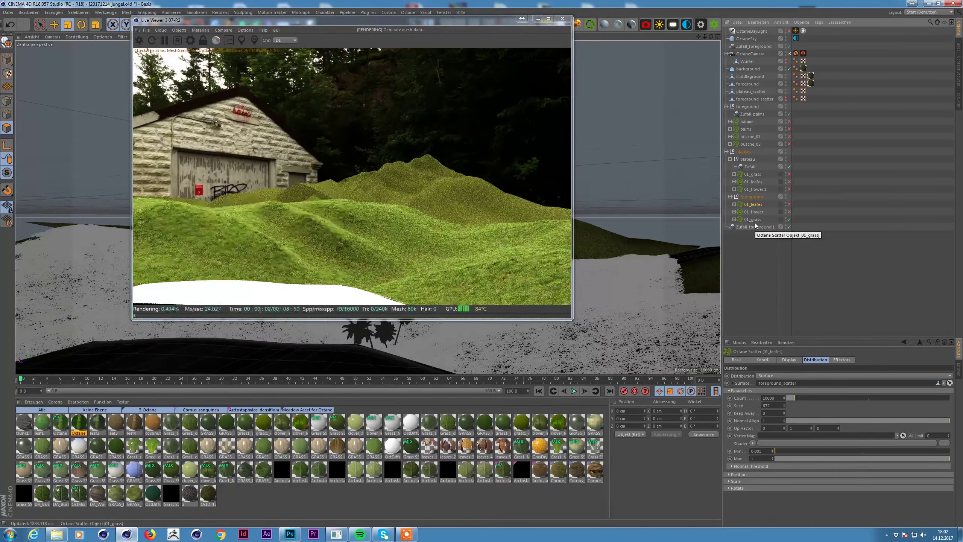
pyautogui.press('Delete')
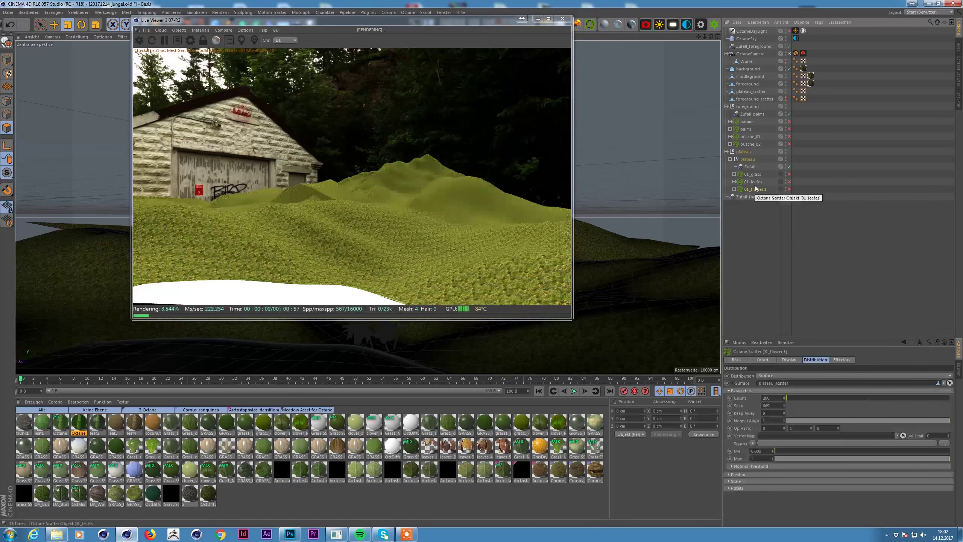
pyautogui.hotkey('ctrl', 'z')
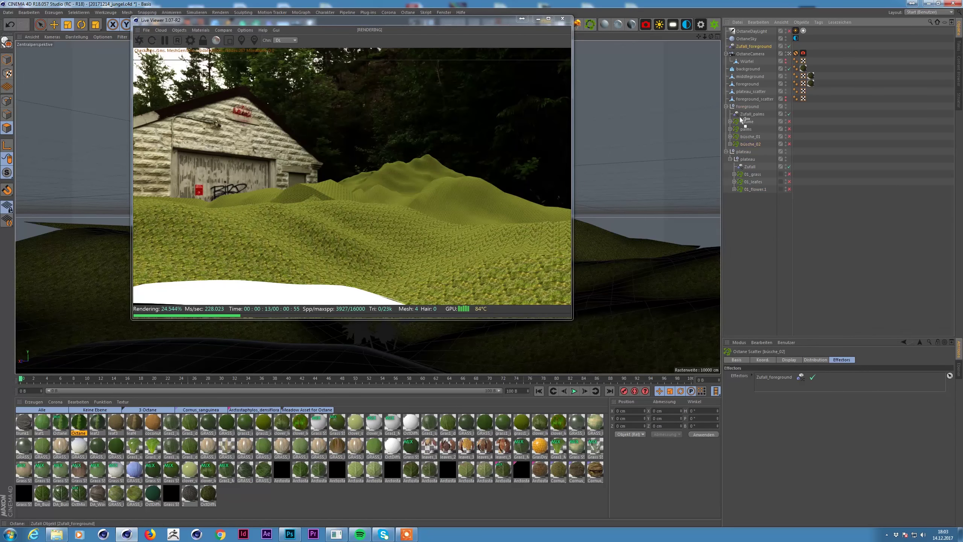
pyautogui.moveTo(739, 117); pyautogui.dragTo(741, 118)
pyautogui.click(743, 153)
# - Create a middleground group and split the painted terrain polygons into a middleground_scatter object
pyautogui.click(726, 99)
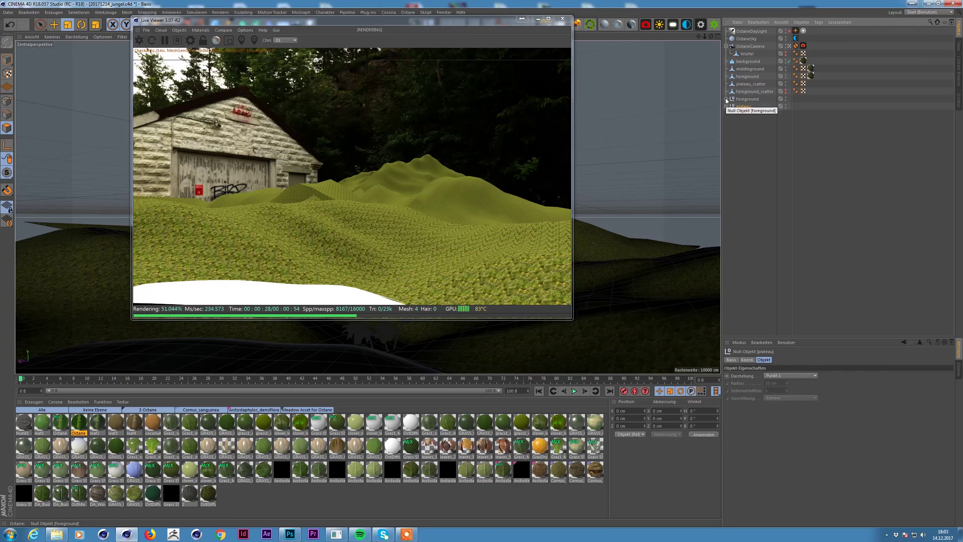
pyautogui.hotkey('ctrl', 'v')
pyautogui.click(820, 50)
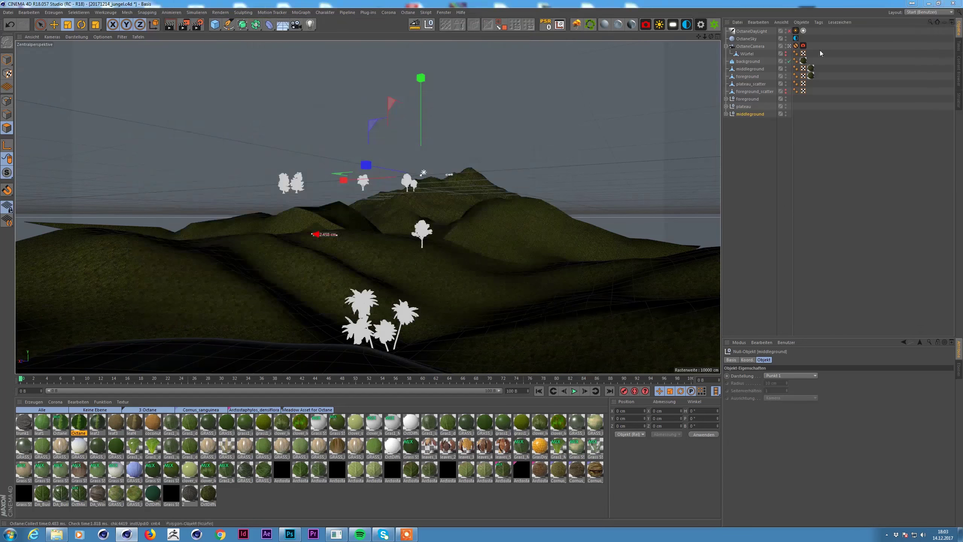
pyautogui.click(188, 227)
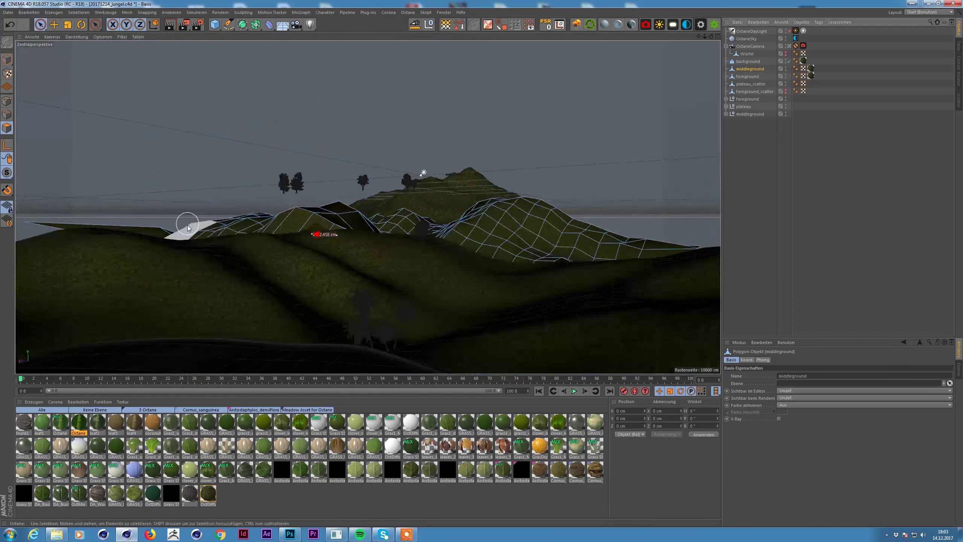
pyautogui.moveTo(187, 227); pyautogui.dragTo(697, 243)
pyautogui.press('s')
pyautogui.rightClick(380, 176)
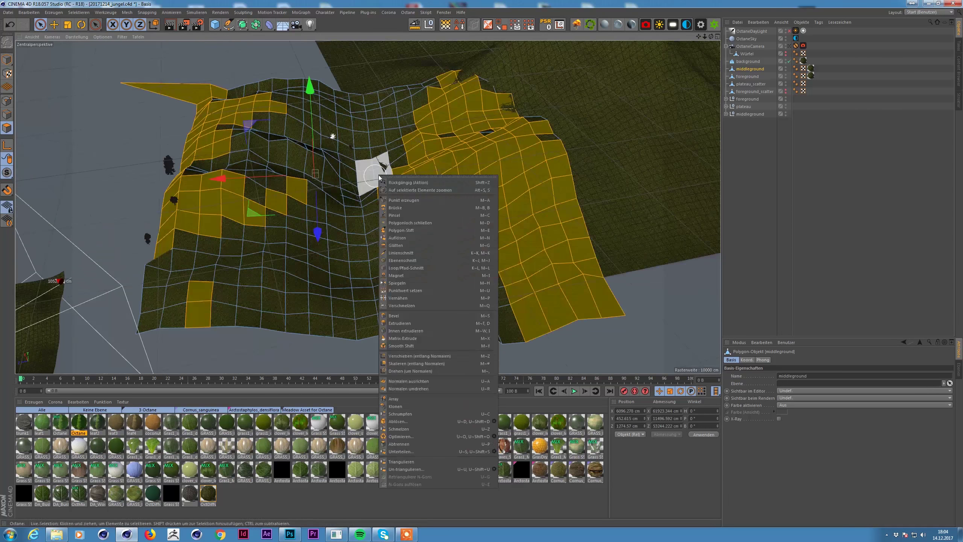
pyautogui.click(398, 444)
pyautogui.press('Return')
# - Move the bäume and palms scatters into middleground, enable both, and save the scene
pyautogui.moveTo(758, 77); pyautogui.dragTo(758, 85)
pyautogui.click(726, 122)
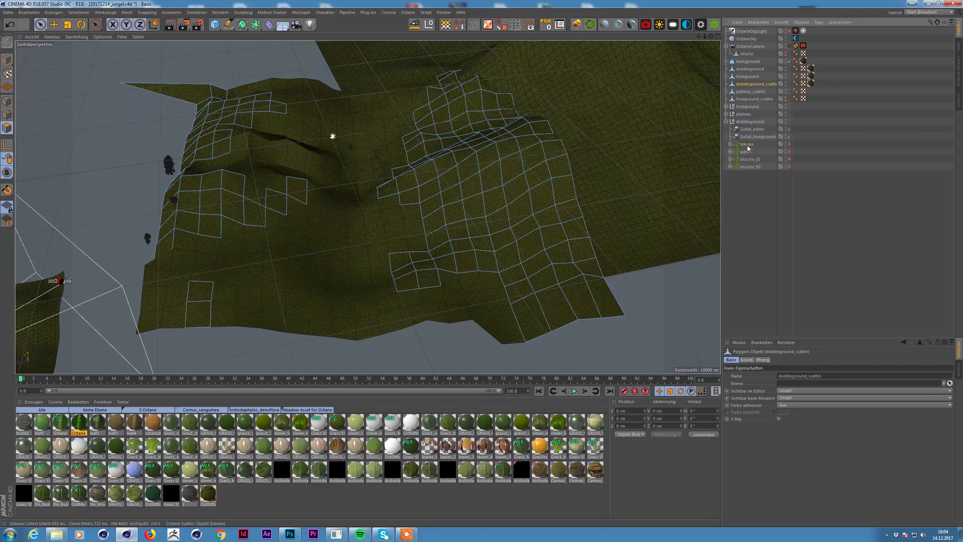
pyautogui.click(747, 144)
pyautogui.keyDown('shift'); pyautogui.click(745, 151); pyautogui.keyUp('shift')
pyautogui.click(790, 143)
pyautogui.click(790, 151)
pyautogui.hotkey('ctrl', 's')
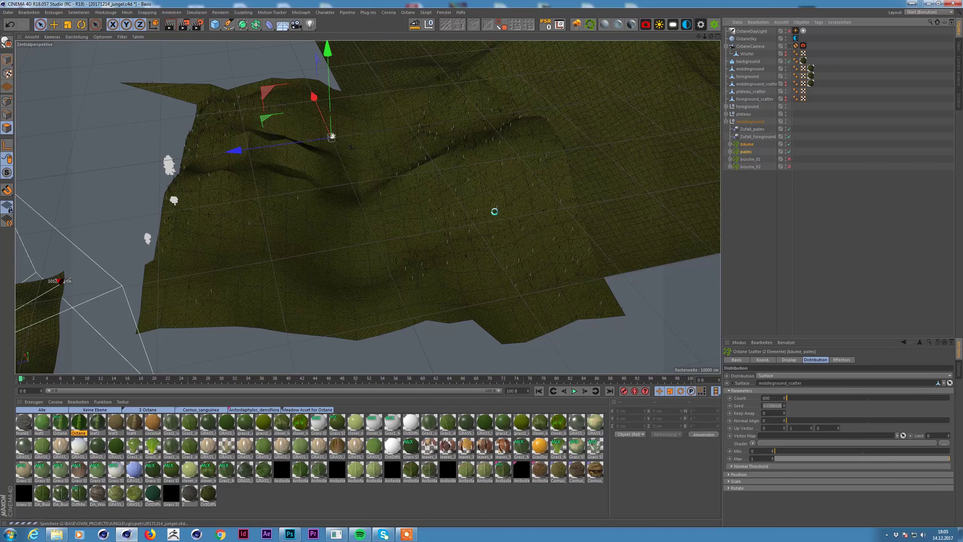
# - Check the middleground surface and scatter settings, then add a Zufall effector with random scaling
pyautogui.click(810, 69)
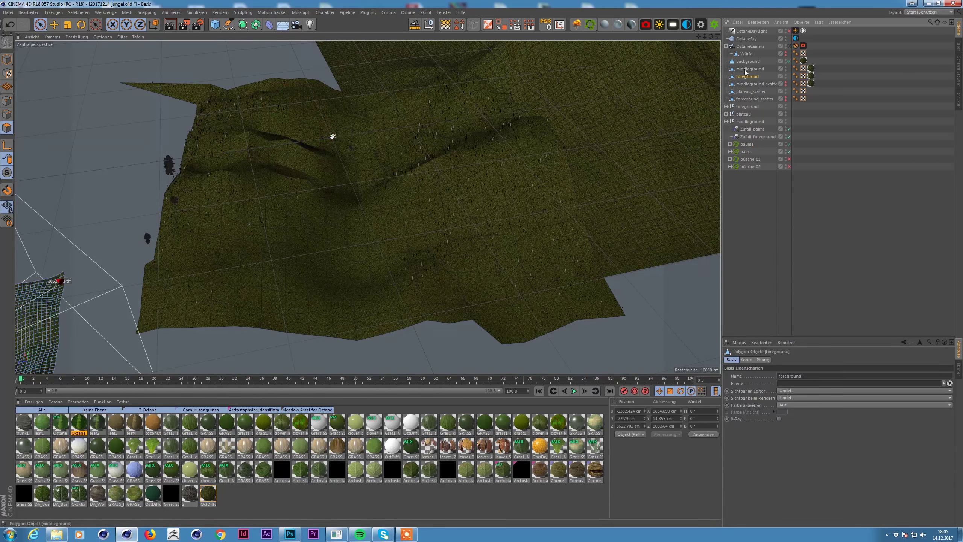
pyautogui.press('s')
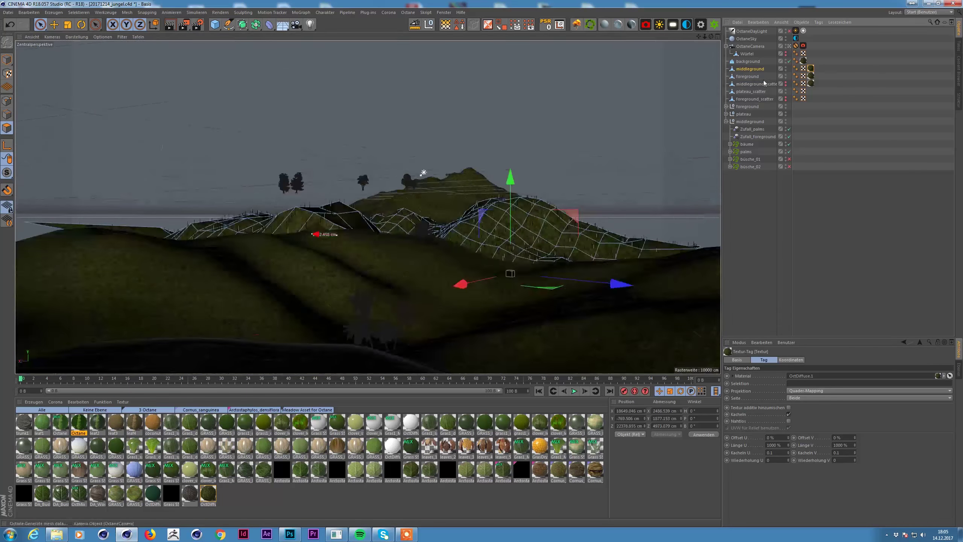
pyautogui.click(294, 327)
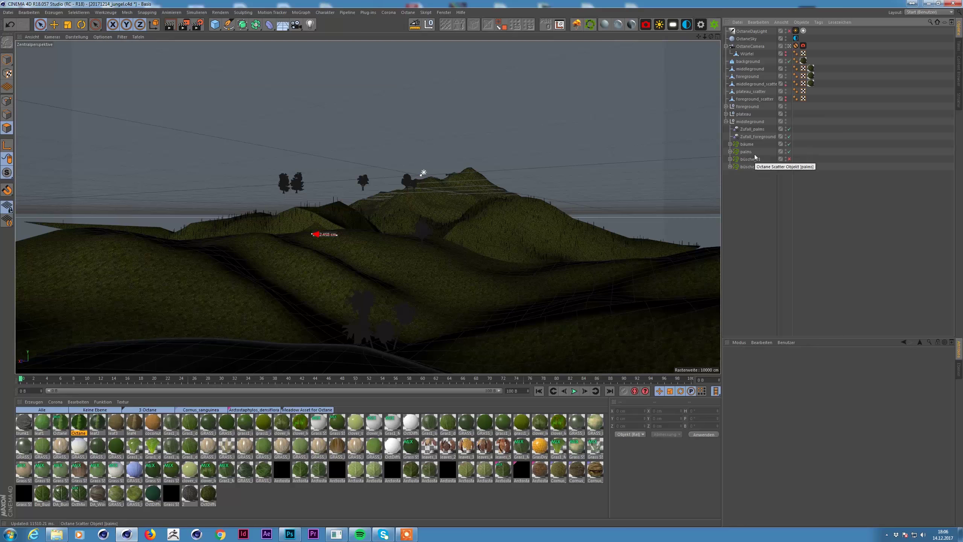
pyautogui.click(746, 152)
pyautogui.press('Up')
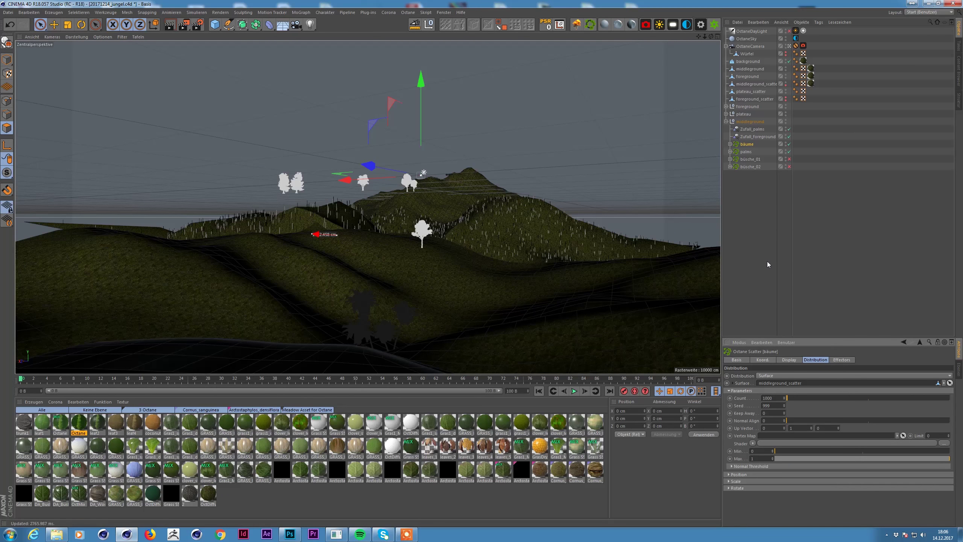
pyautogui.press('Down')
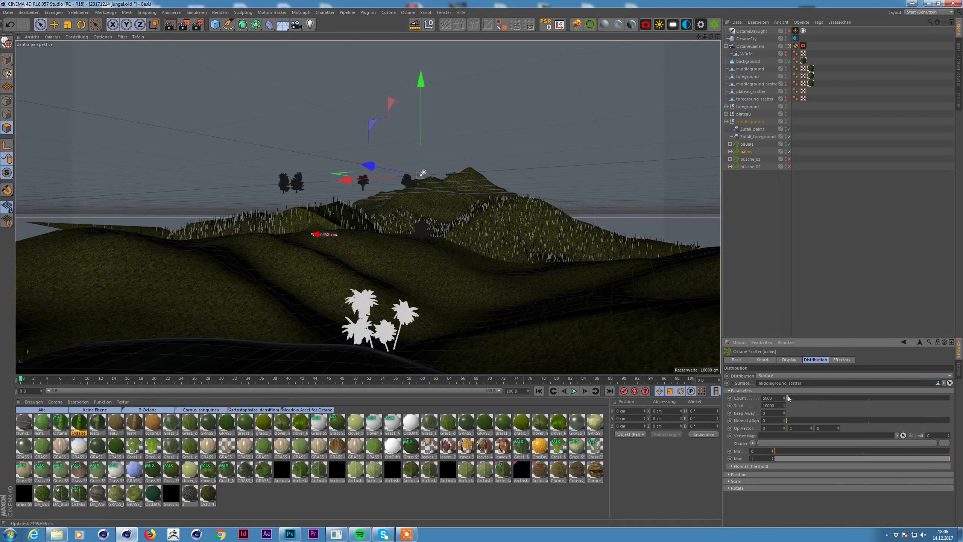
pyautogui.hotkey('ctrl', 'z')
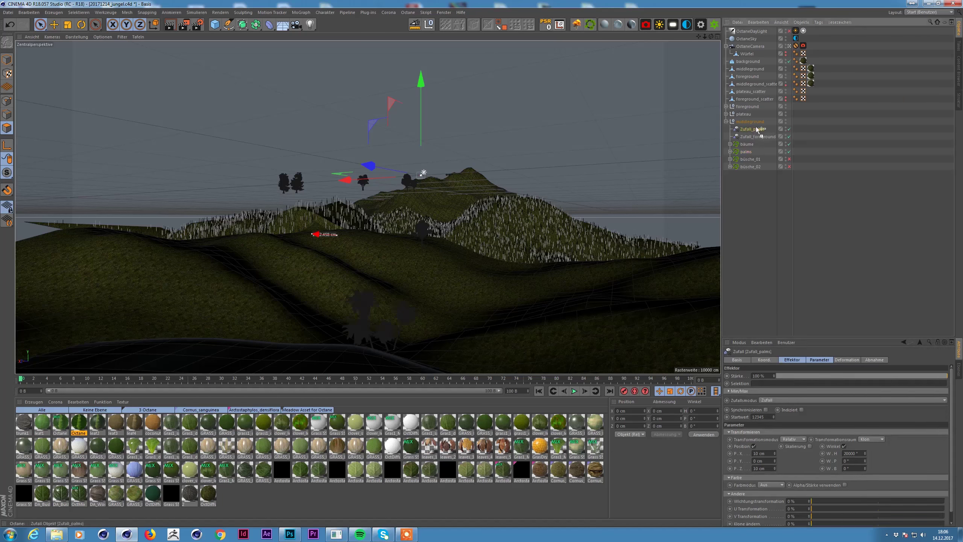
pyautogui.click(809, 446)
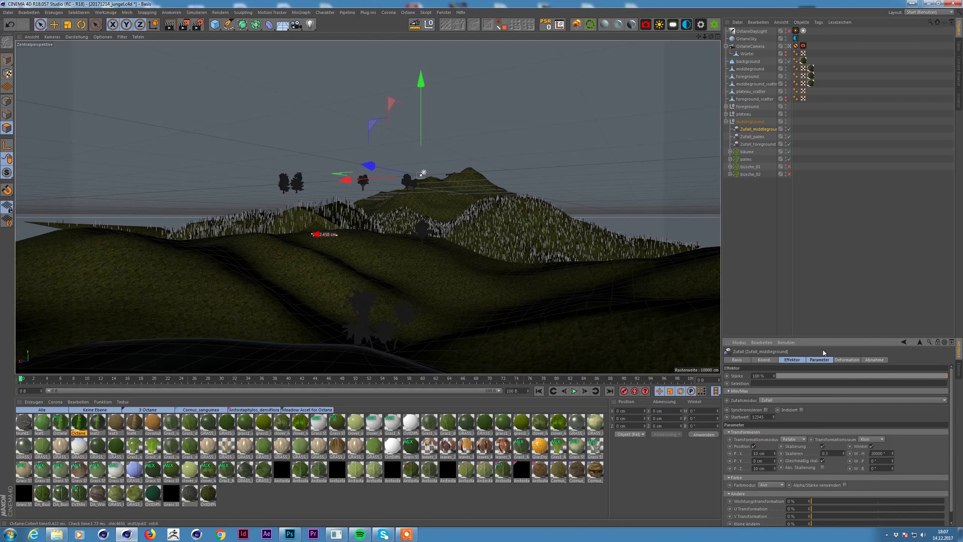
pyautogui.click(754, 222)
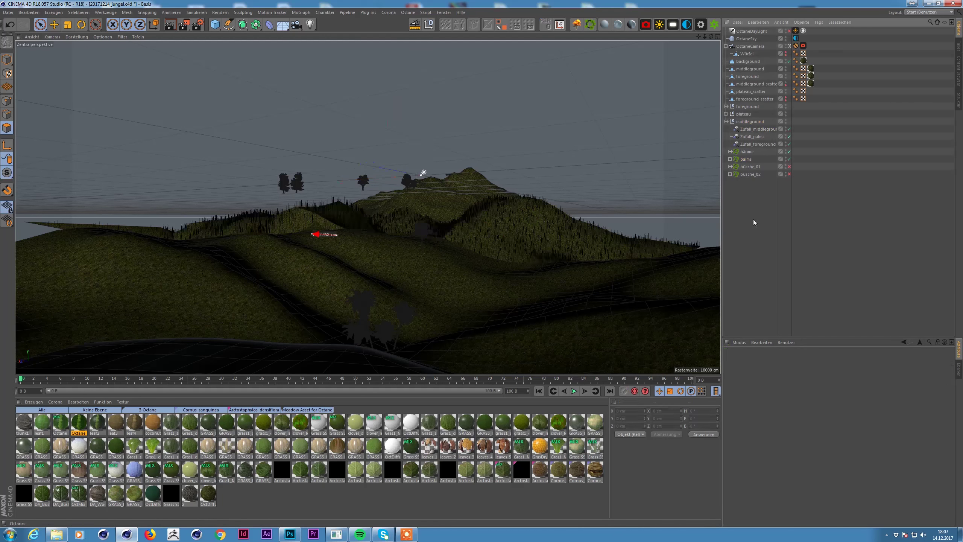
# - Duplicate the Zufall_middleground effector for büsche_01 and enlarge the coconut palm model
pyautogui.click(902, 150)
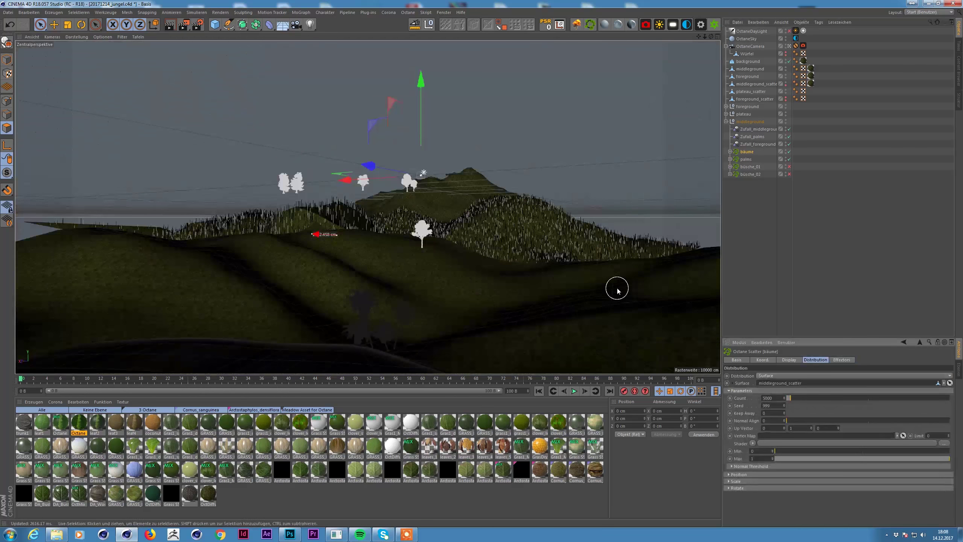
pyautogui.keyDown('ctrl'); pyautogui.moveTo(758, 129); pyautogui.dragTo(769, 132); pyautogui.keyUp('ctrl')
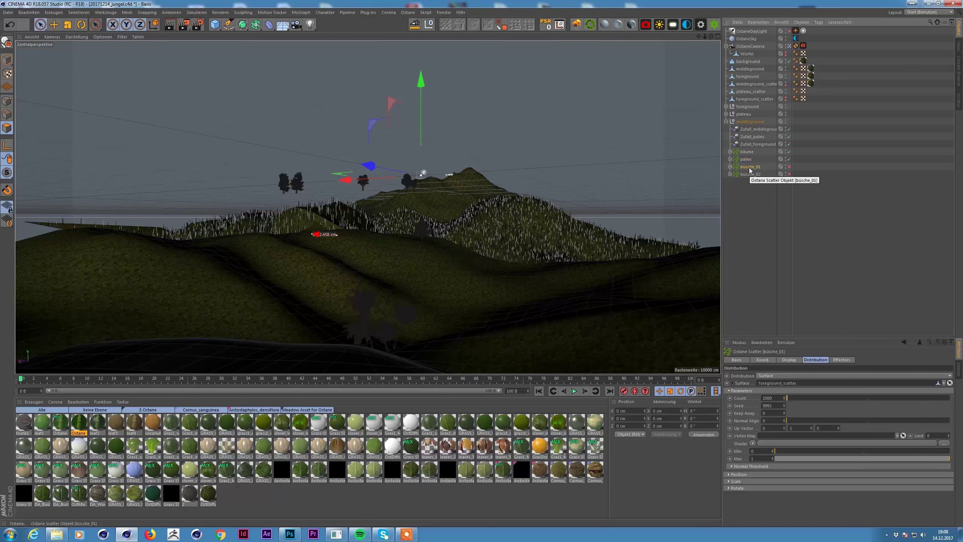
pyautogui.click(751, 174)
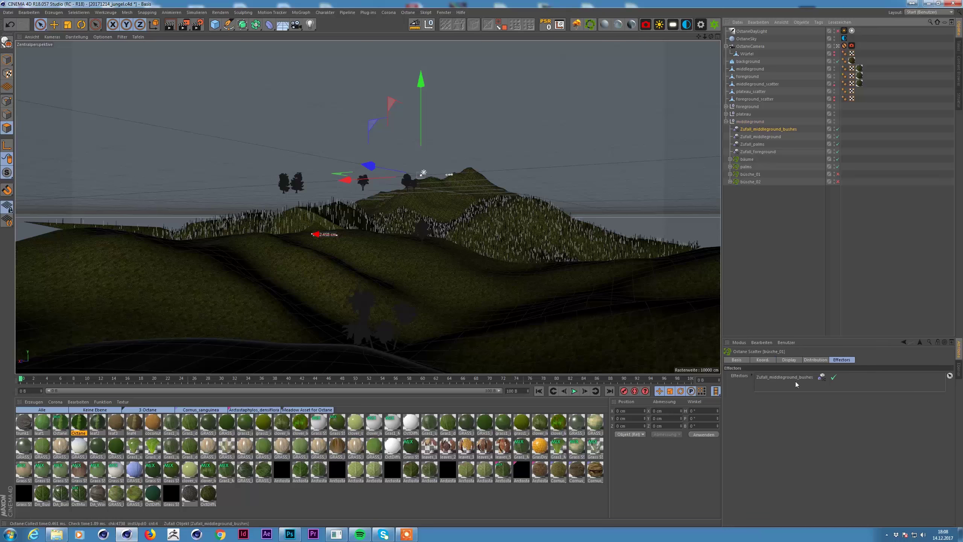
pyautogui.moveTo(359, 327); pyautogui.dragTo(693, 210)
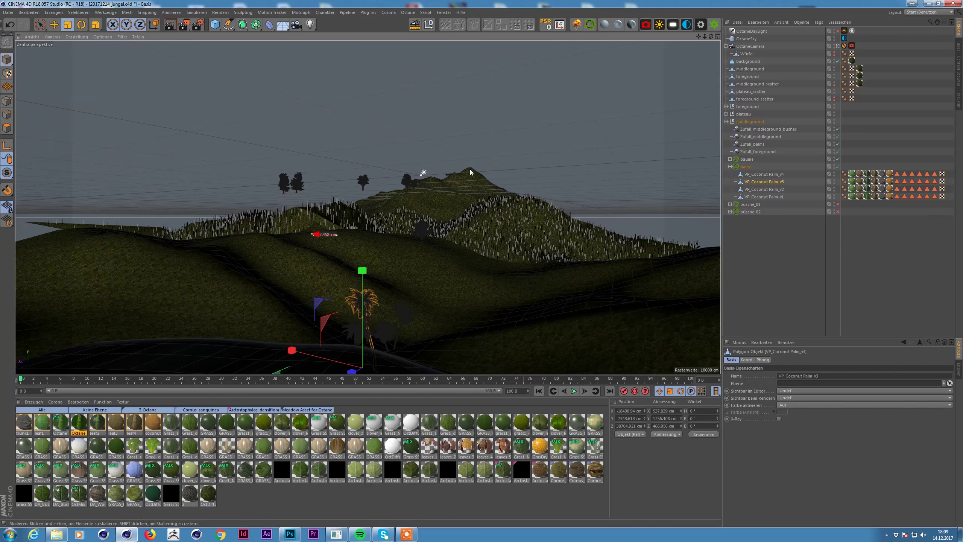
# - Start the Octane live preview and scale up the three DA_bush_big models in büsche_01
pyautogui.hotkey('ctrl', 'z')
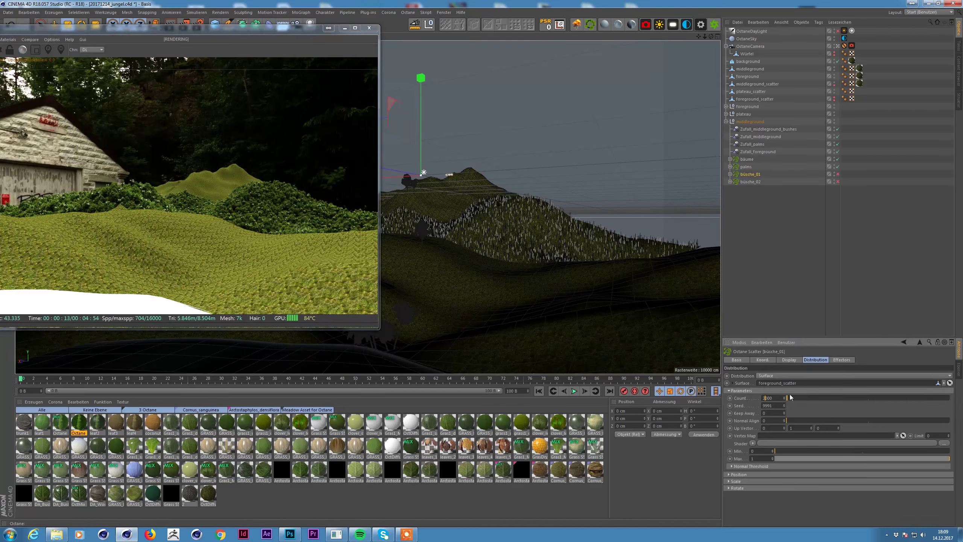
pyautogui.moveTo(291, 28)
pyautogui.mouseDown()
pyautogui.moveTo(416, 87)
pyautogui.moveTo(372, 209)
pyautogui.moveTo(383, 207)
pyautogui.mouseUp()
pyautogui.click(729, 174)
pyautogui.click(758, 181)
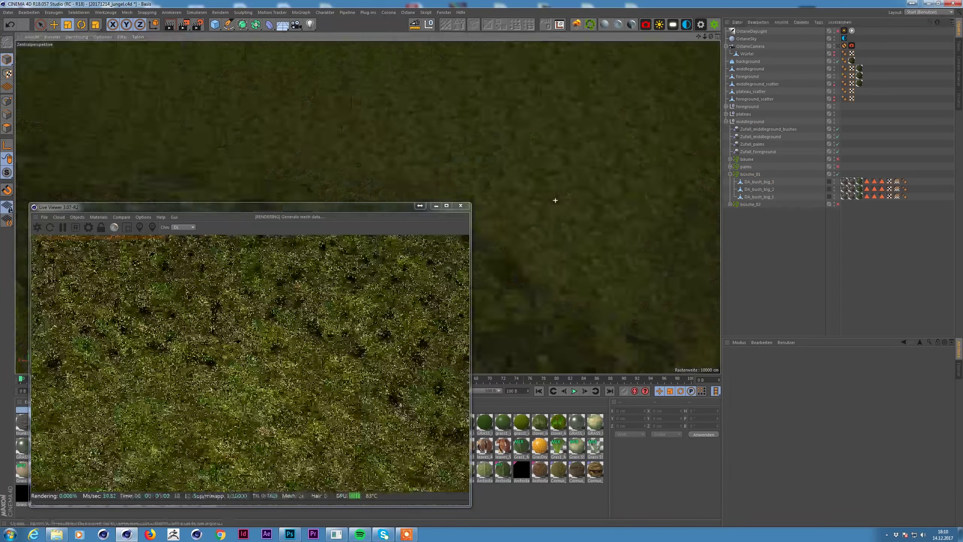
pyautogui.press('o')
pyautogui.keyDown('shift'); pyautogui.click(755, 196); pyautogui.keyUp('shift')
pyautogui.press('t')
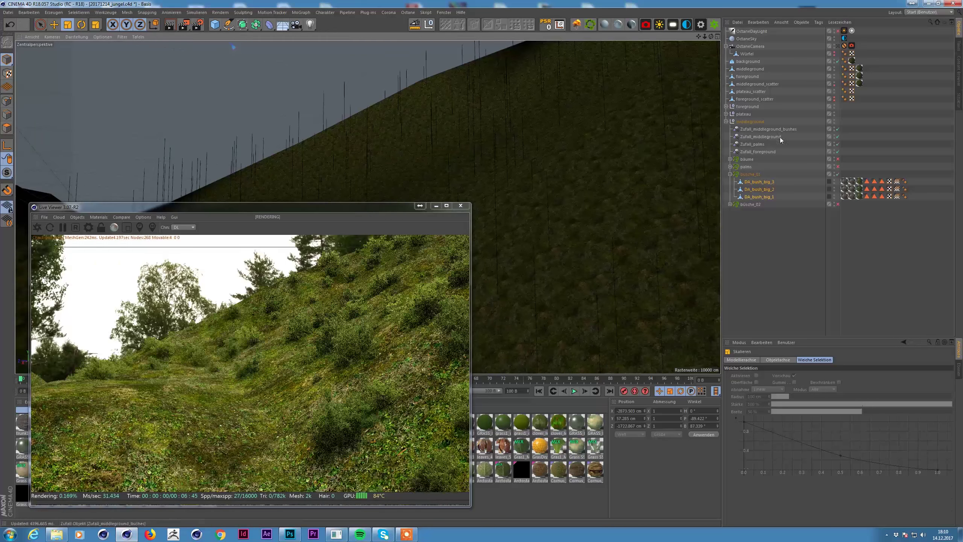
pyautogui.press('o')
pyautogui.moveTo(504, 231); pyautogui.dragTo(513, 232)
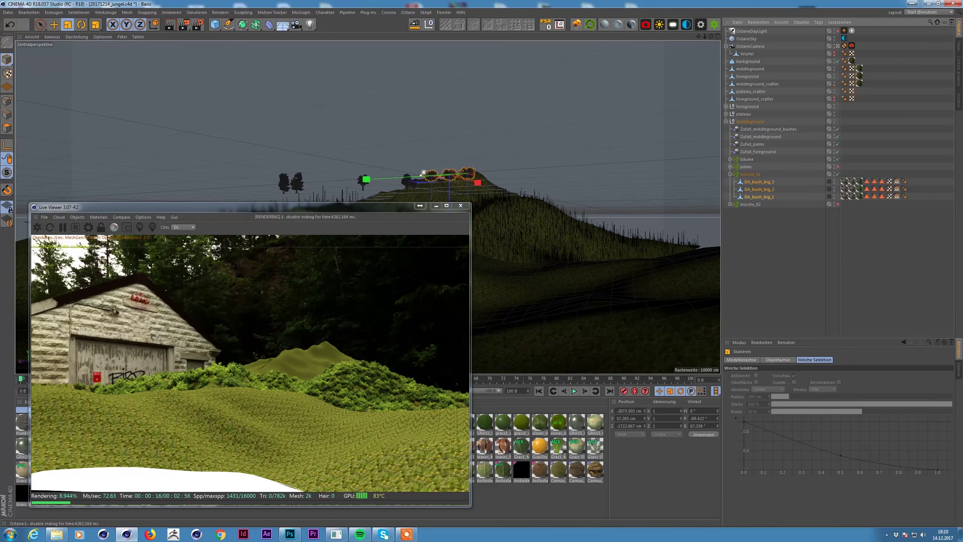
pyautogui.moveTo(275, 205); pyautogui.dragTo(280, 204)
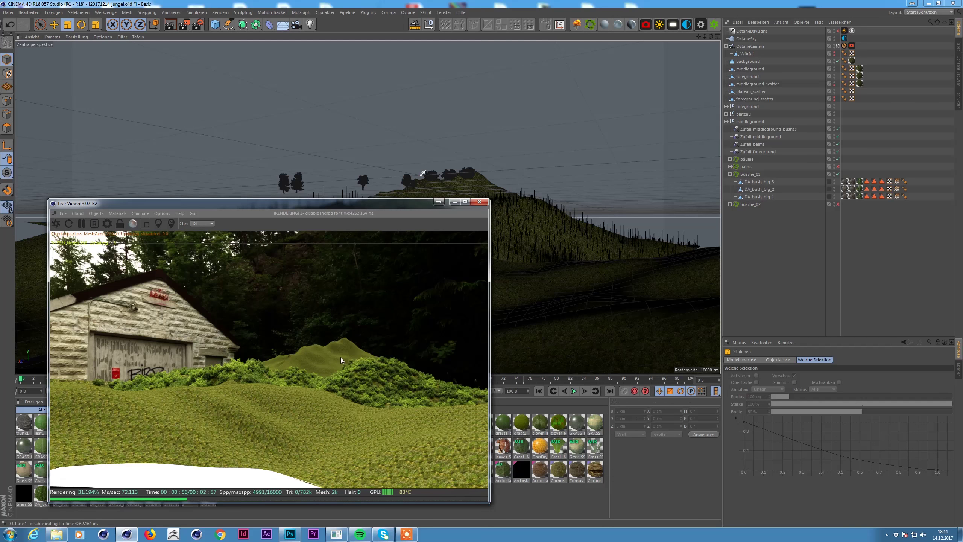
# - Re-enable palms, check the render through the OctaneCamera, then switch off bäume, palms and büsche_01
pyautogui.click(838, 167)
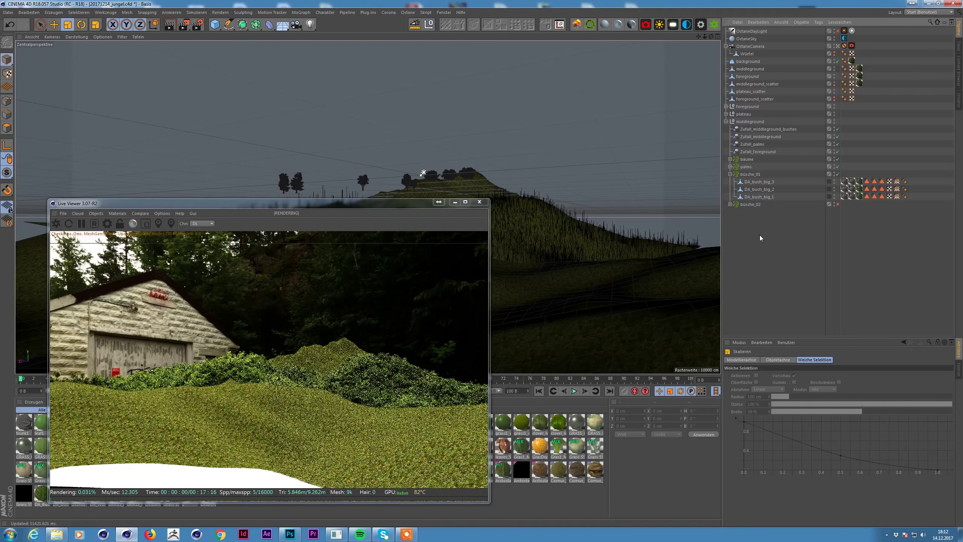
pyautogui.moveTo(760, 237); pyautogui.dragTo(755, 178)
pyautogui.press('o')
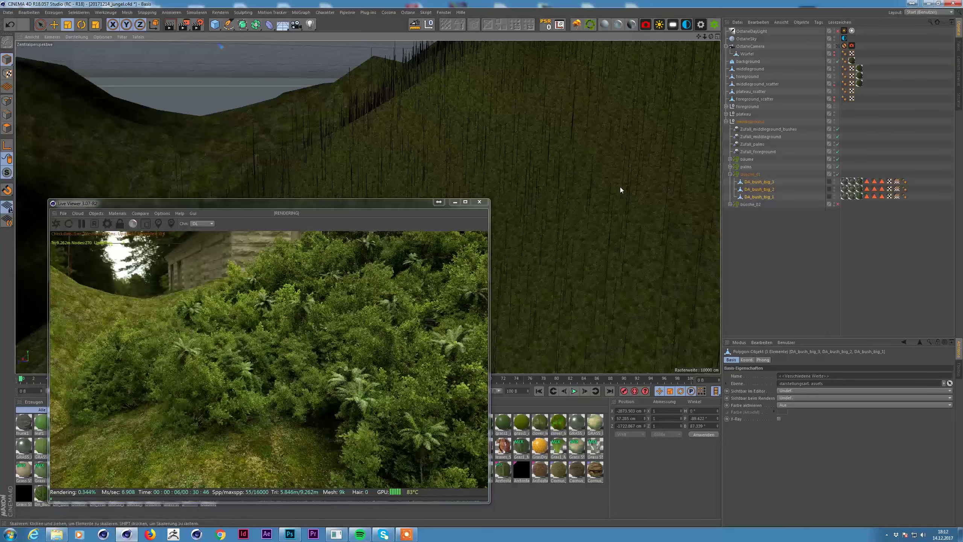
pyautogui.click(837, 47)
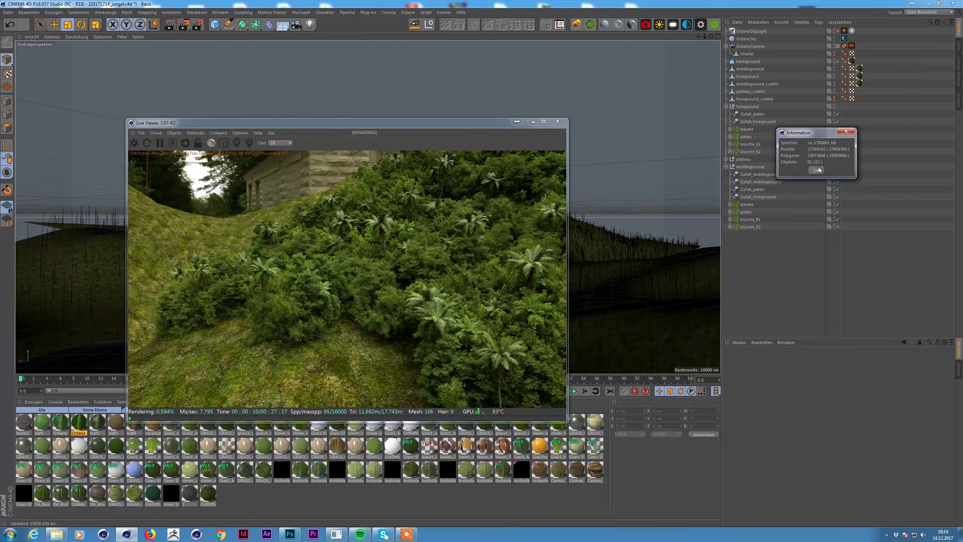
pyautogui.click(817, 170)
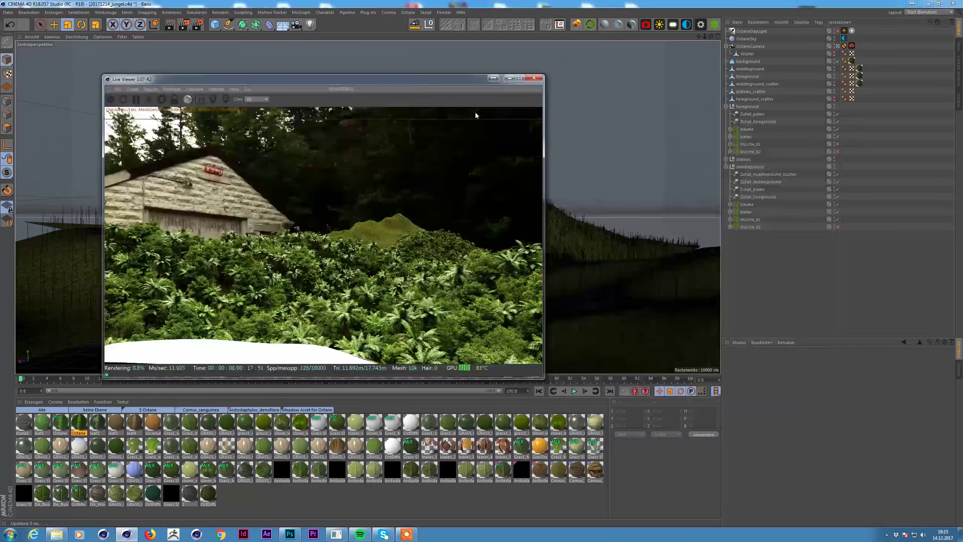
pyautogui.moveTo(837, 129); pyautogui.dragTo(838, 151)
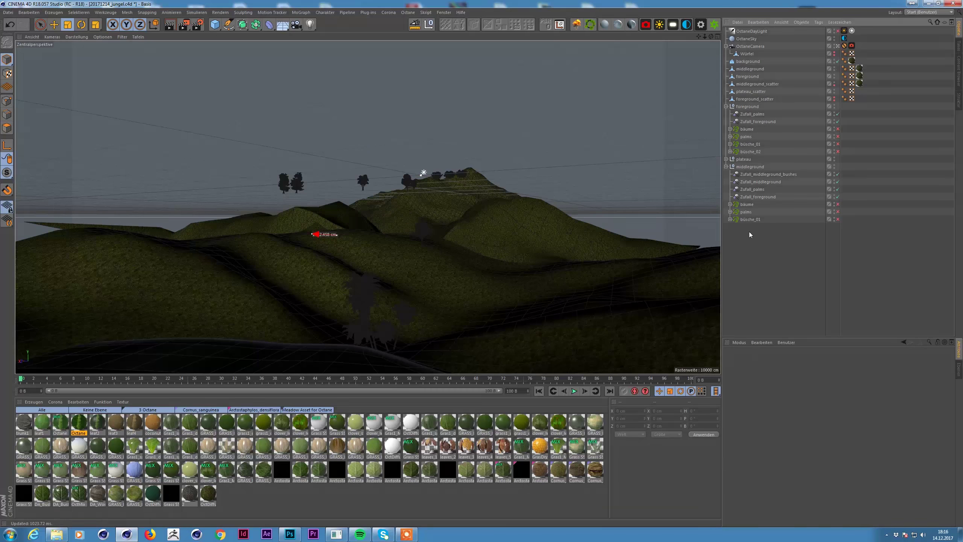
# - Inspect background_scatter, then set the middleground texture tiling to 1000% length and 0.1 tiles
pyautogui.click(749, 169)
pyautogui.click(748, 61)
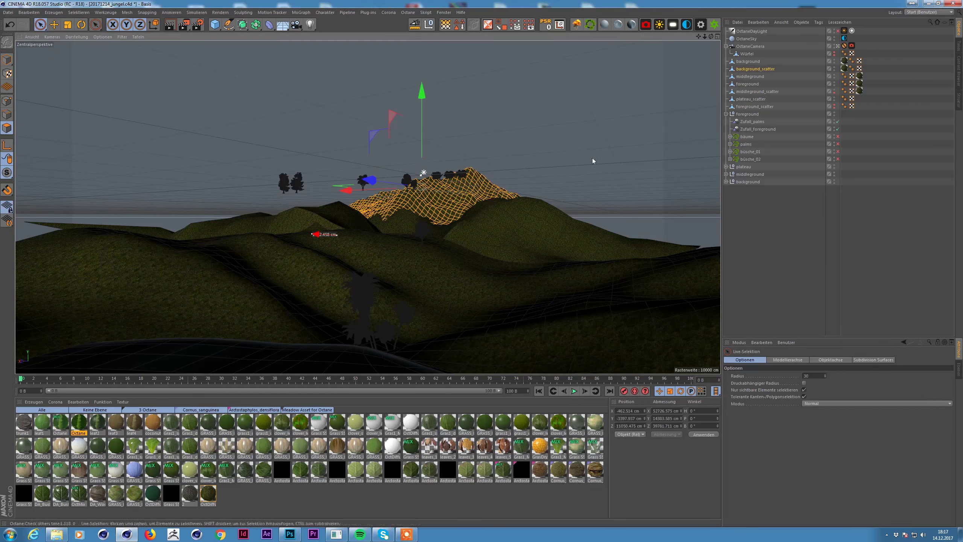
pyautogui.press('o')
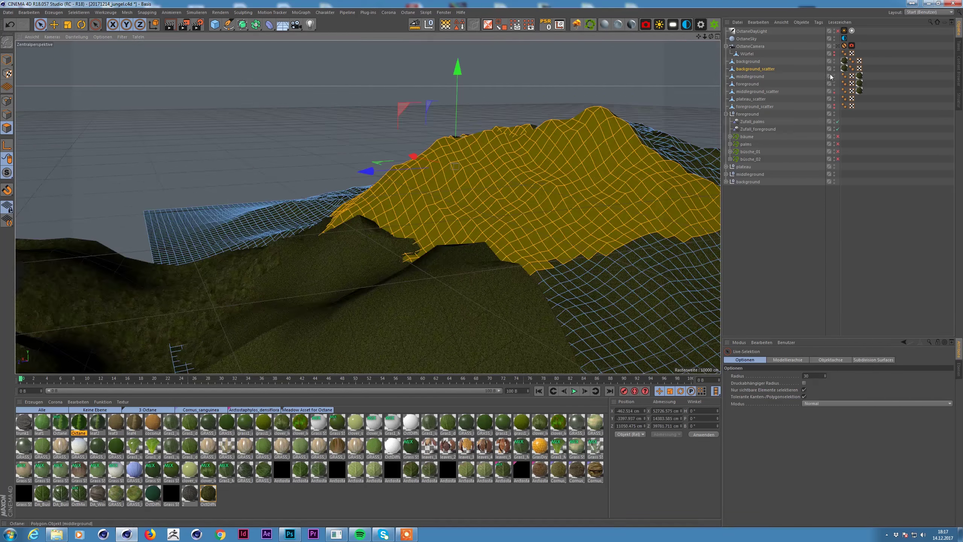
pyautogui.click(822, 69)
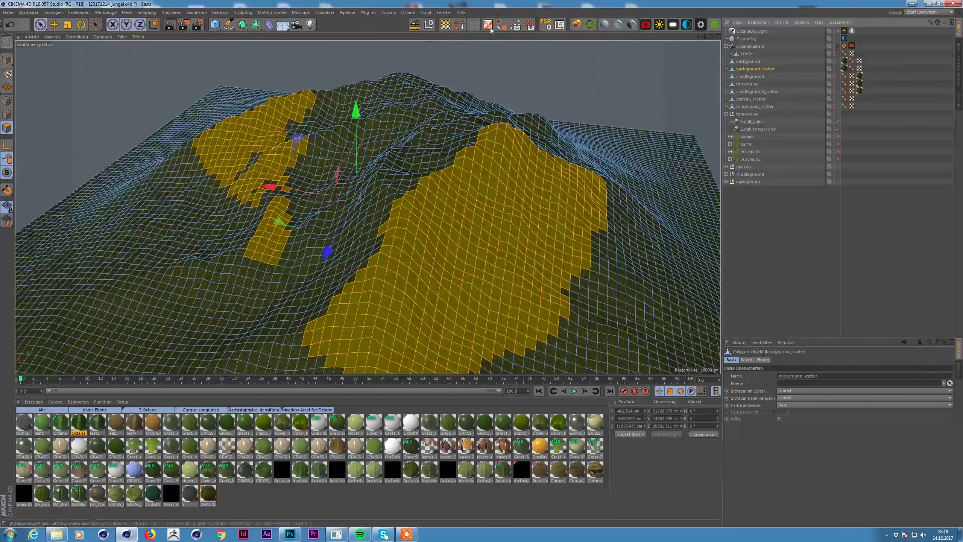
pyautogui.click(749, 84)
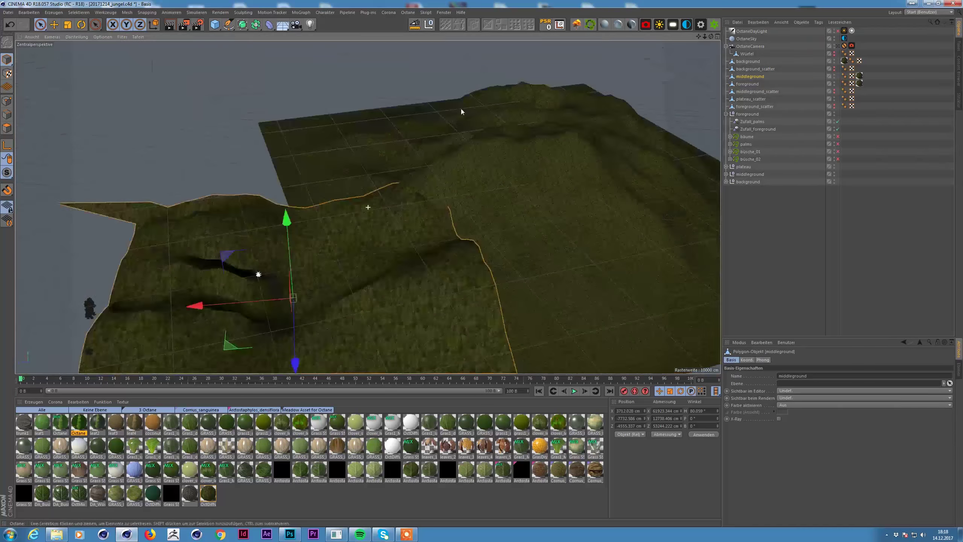
pyautogui.click(860, 76)
pyautogui.click(779, 454)
pyautogui.write('0.1')
pyautogui.press('Return')
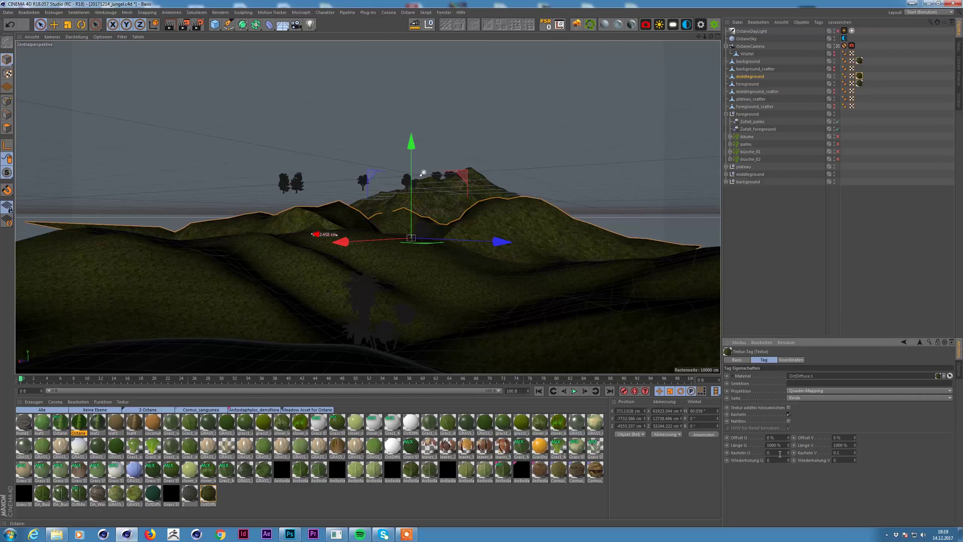
pyautogui.hotkey('ctrl', 'z')
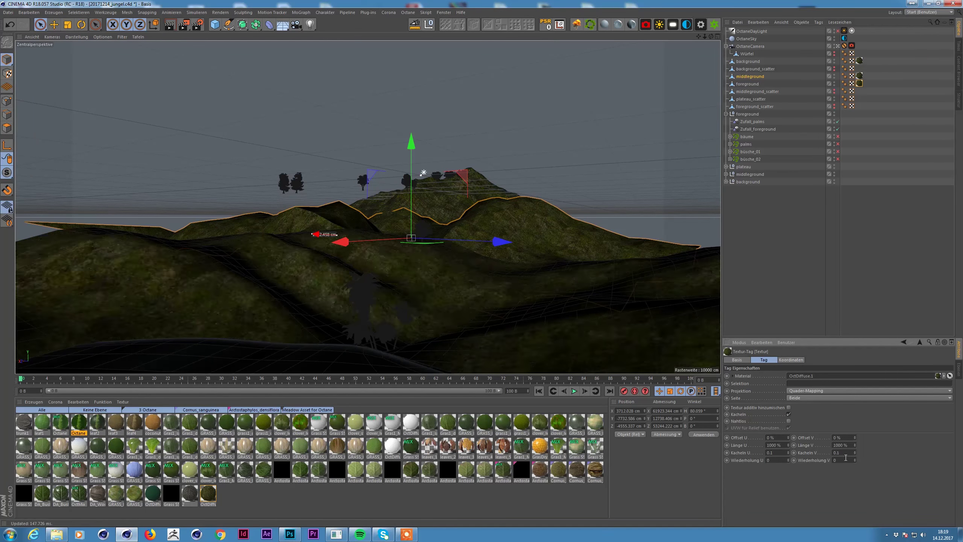
# - Enable the background group's tree scatter and start the Octane live preview
pyautogui.hotkey('ctrl', 'z')
pyautogui.hotkey('ctrl', 'z')
pyautogui.hotkey('ctrl', 'z')
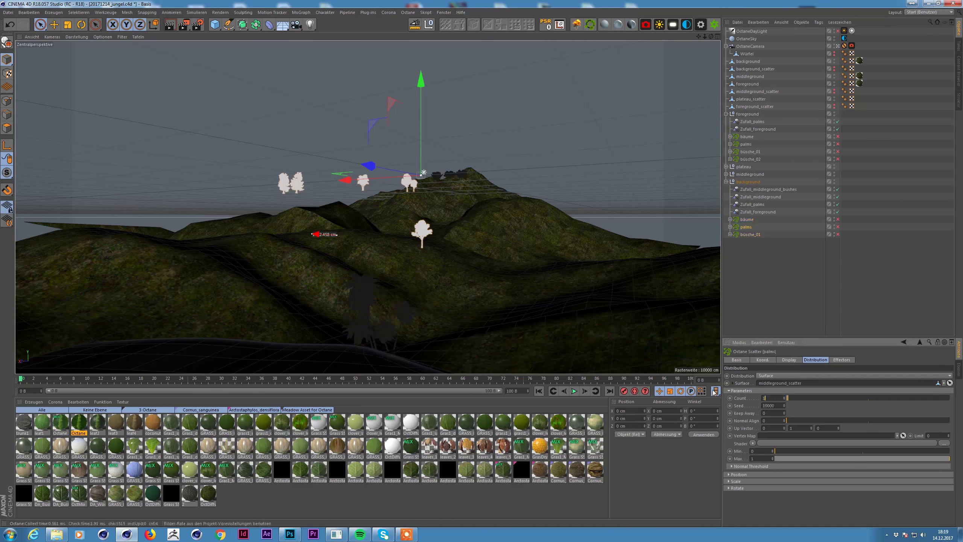
pyautogui.click(838, 219)
pyautogui.click(303, 163)
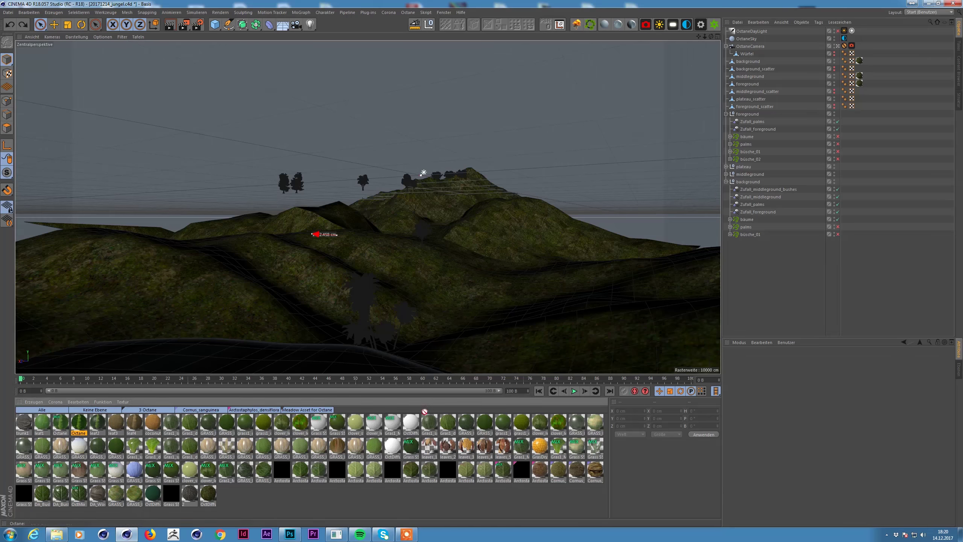
pyautogui.hotkey('alt', 'Tab')
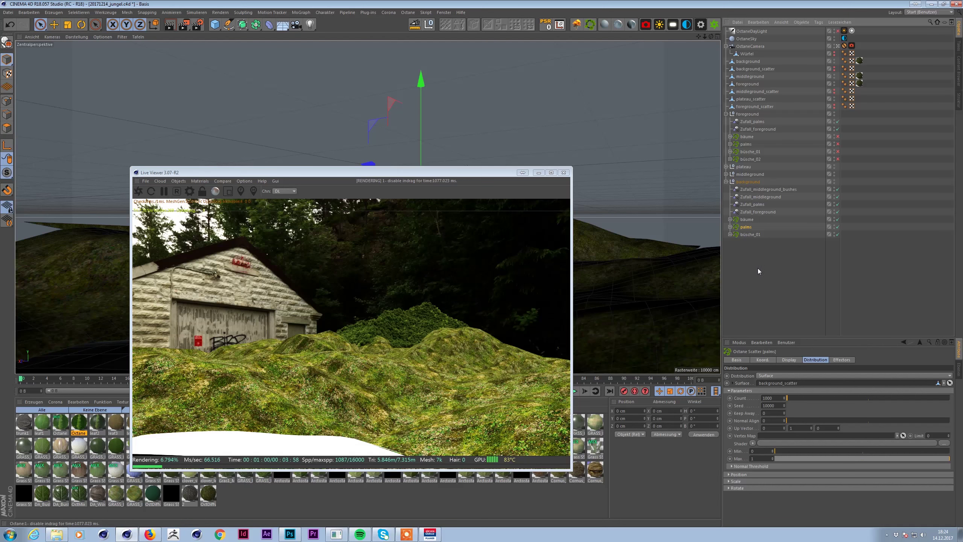
# - Open the leaf1 material and switch off the büsche_01 bush scatter under middleground
pyautogui.doubleClick(42, 422)
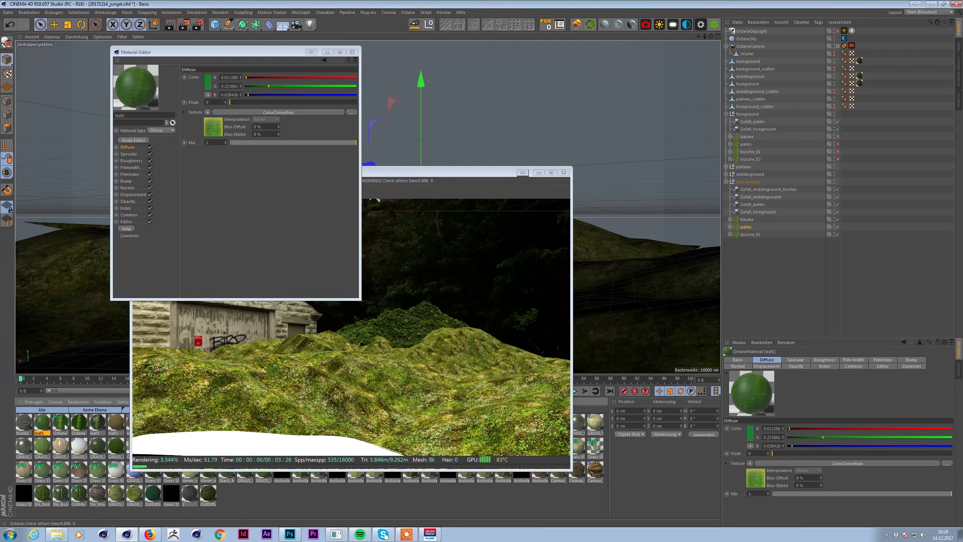
pyautogui.click(730, 226)
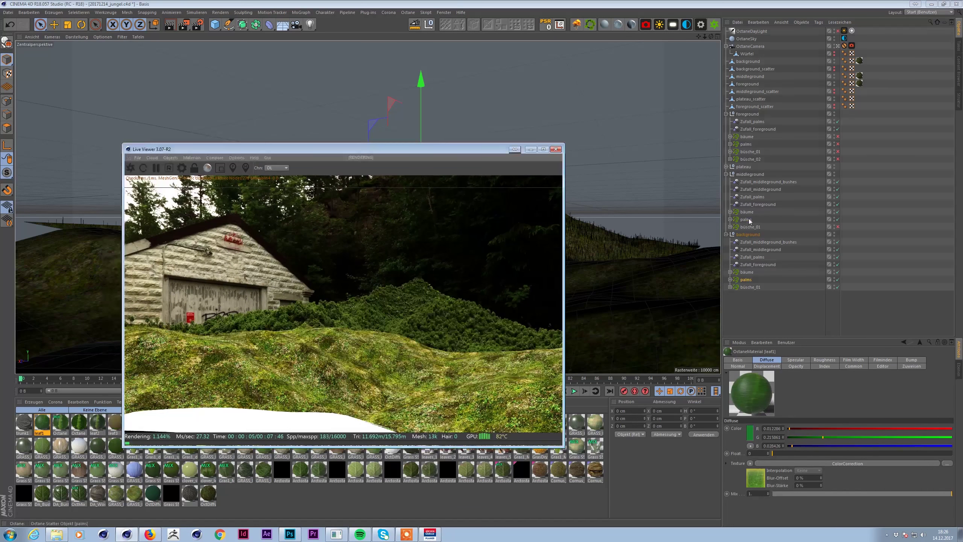
pyautogui.click(746, 220)
pyautogui.click(837, 227)
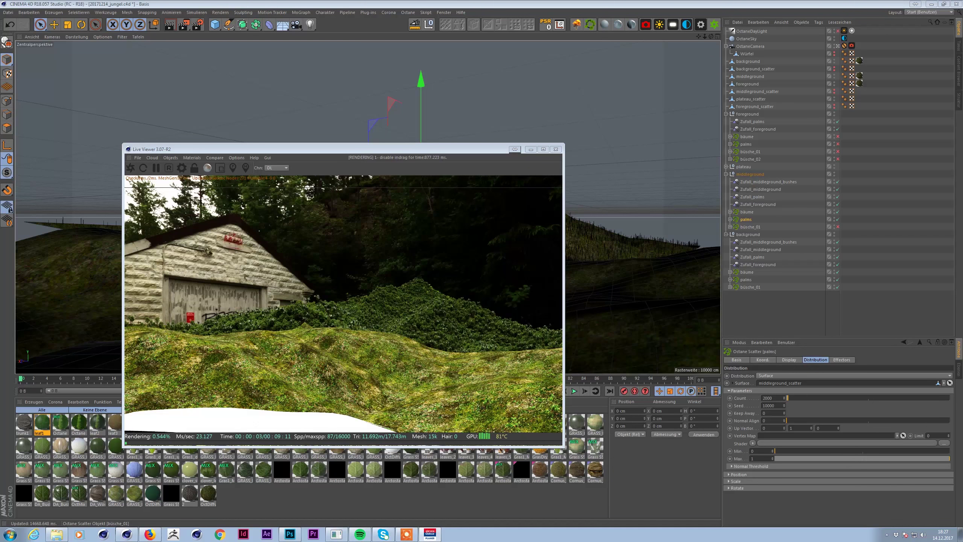
# - Review the leaf1 material node's settings in the node graph, then select the coconut palm model
pyautogui.doubleClick(42, 422)
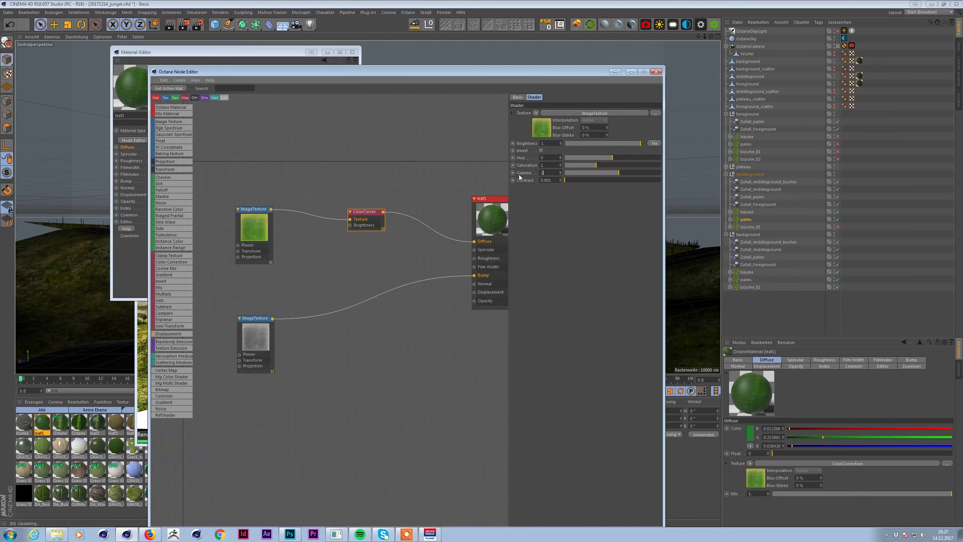
pyautogui.click(724, 196)
pyautogui.click(763, 98)
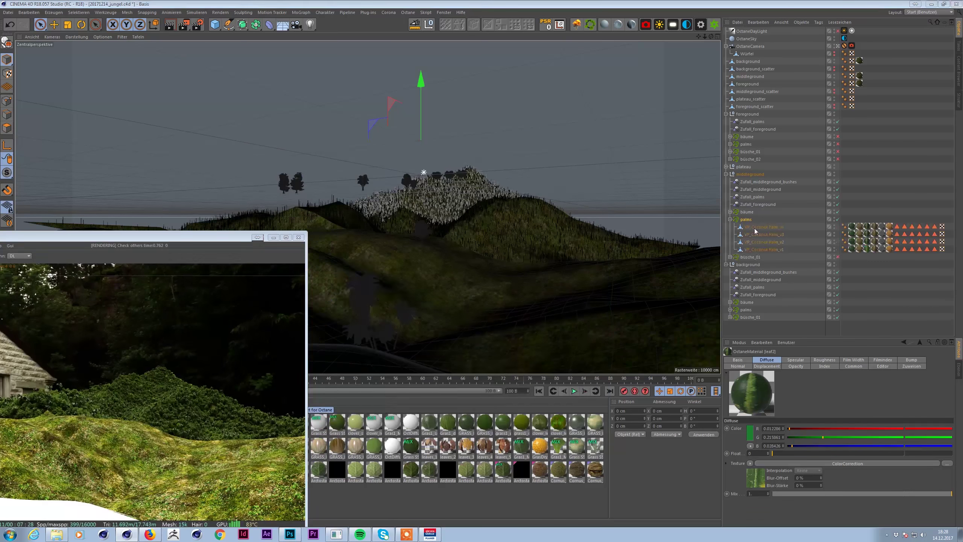
pyautogui.click(763, 234)
pyautogui.press('t')
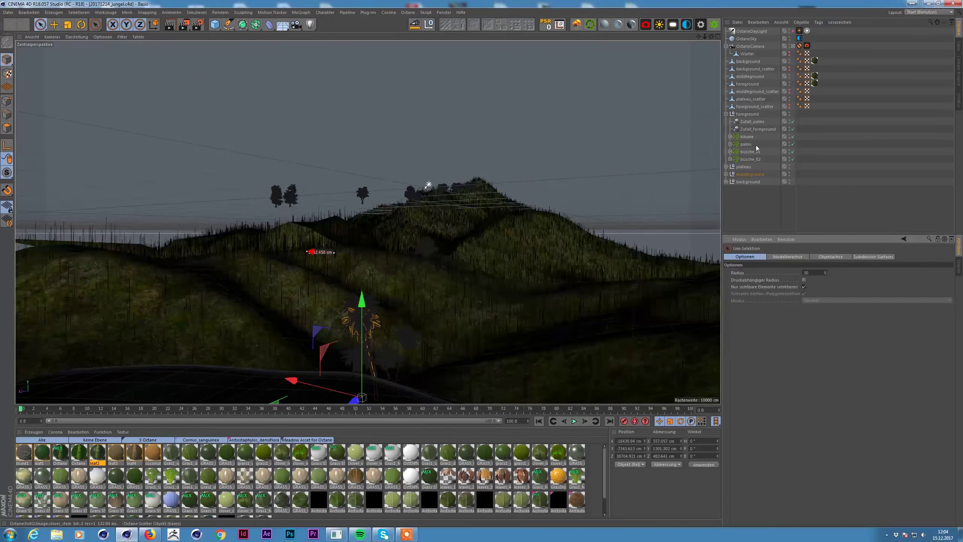
pyautogui.click(725, 167)
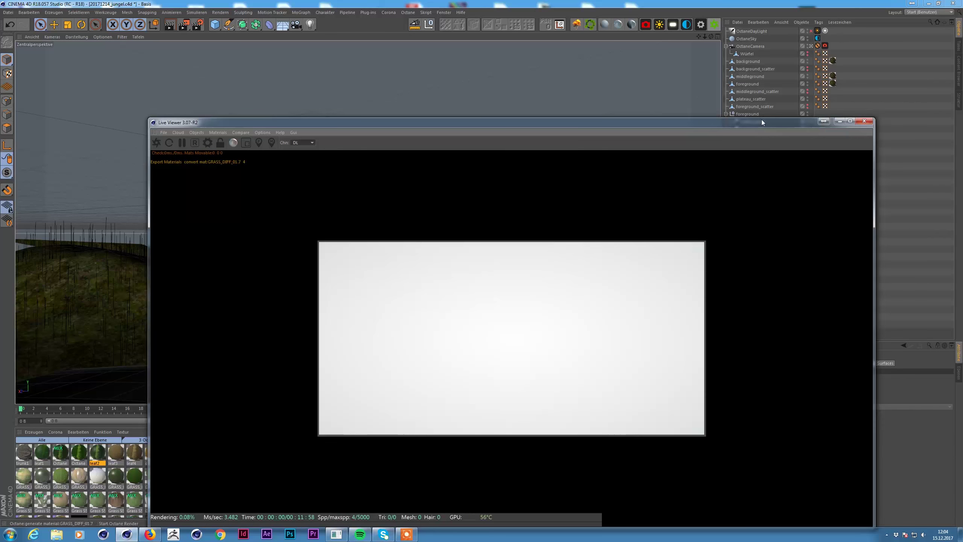
# - Add a PLATEAU user-data entry on CONTROLER and list its outputs in XPresso
pyautogui.click(699, 92)
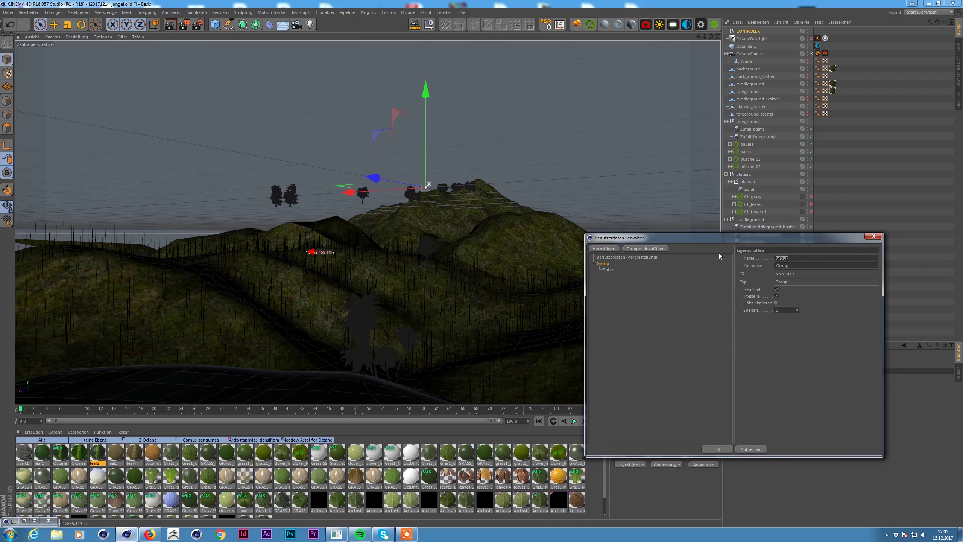
pyautogui.click(607, 270)
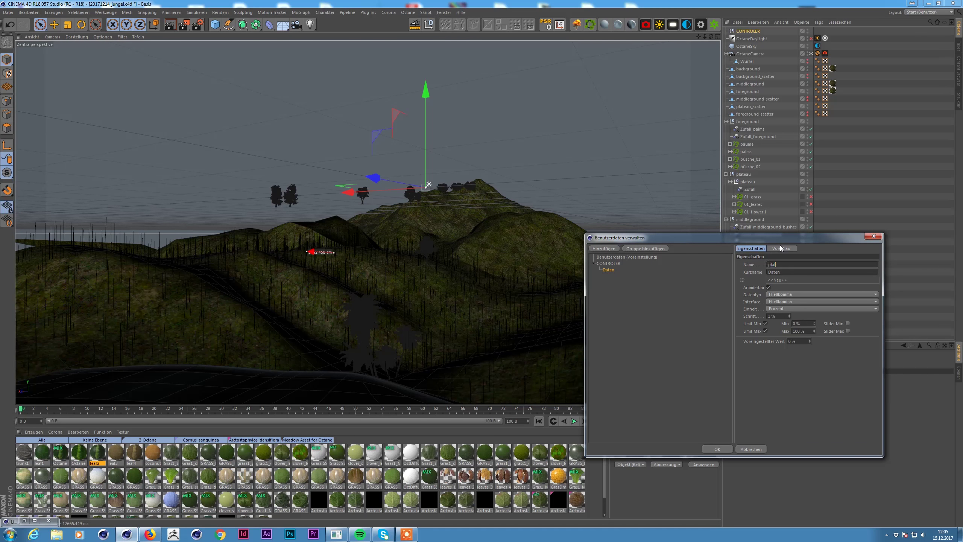
pyautogui.write('eau')
pyautogui.click(806, 331)
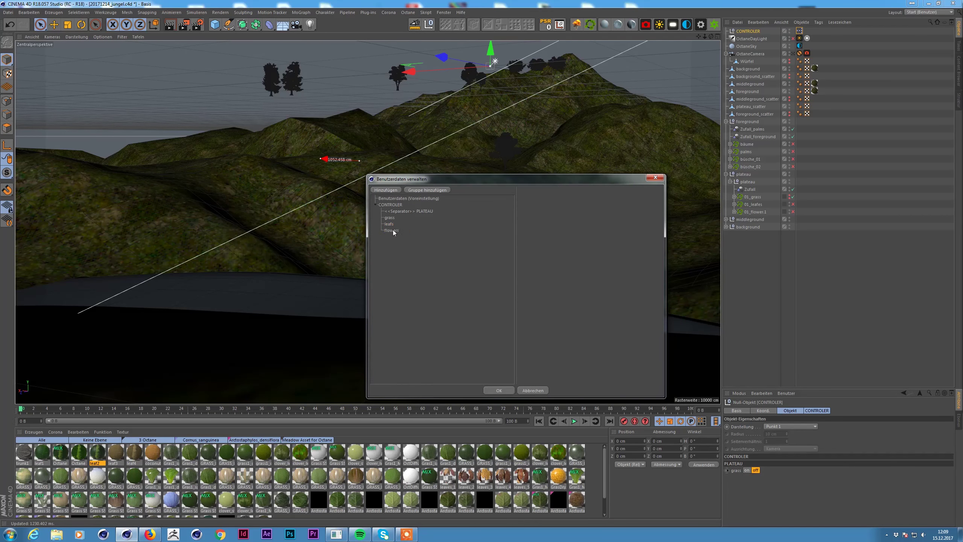
pyautogui.click(335, 186)
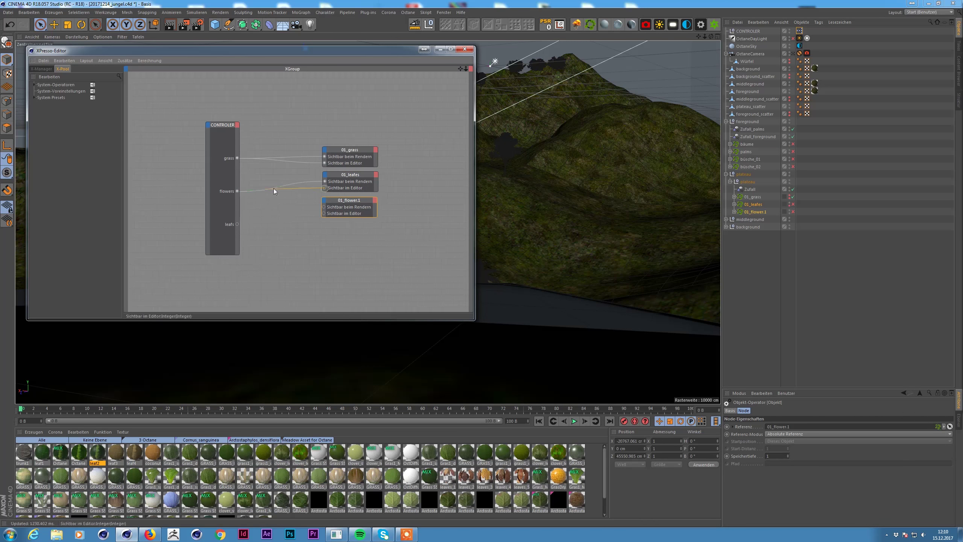
# - Add the tree, palm and bush scatters as XPresso nodes with render-visibility ports, wired to CONTROLER switches
pyautogui.click(749, 32)
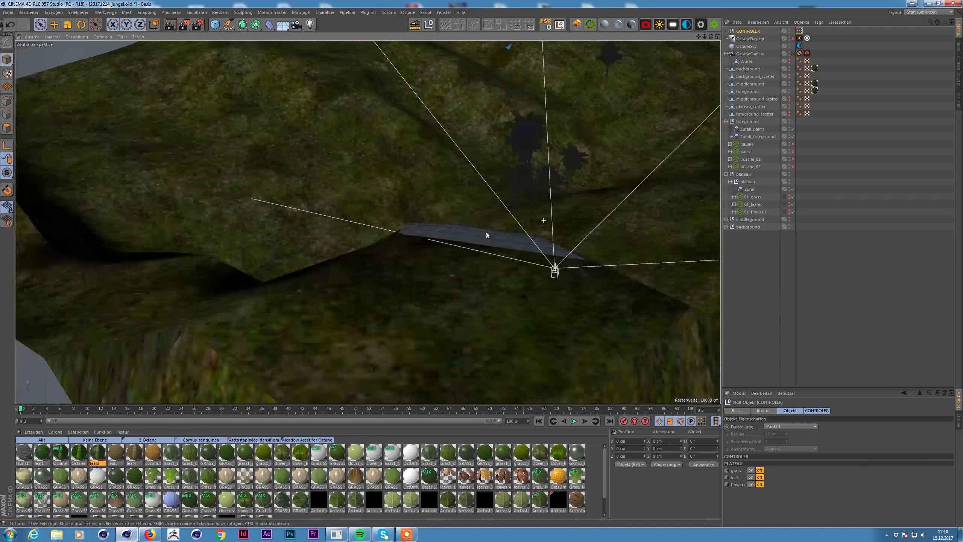
pyautogui.click(726, 175)
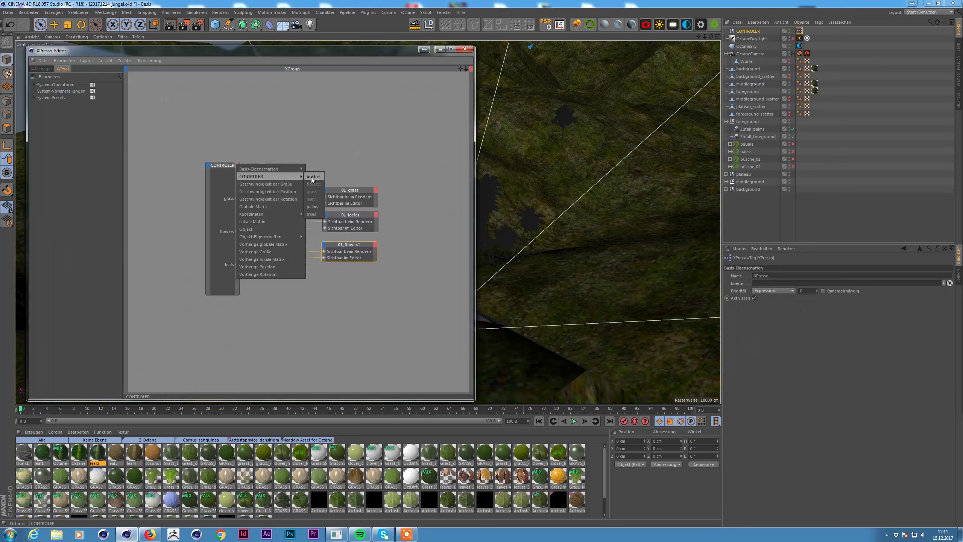
pyautogui.moveTo(746, 152)
pyautogui.mouseDown()
pyautogui.moveTo(377, 258)
pyautogui.moveTo(350, 251)
pyautogui.mouseUp()
pyautogui.click(344, 271)
pyautogui.click(440, 282)
pyautogui.moveTo(383, 295); pyautogui.dragTo(361, 298)
pyautogui.click(371, 298)
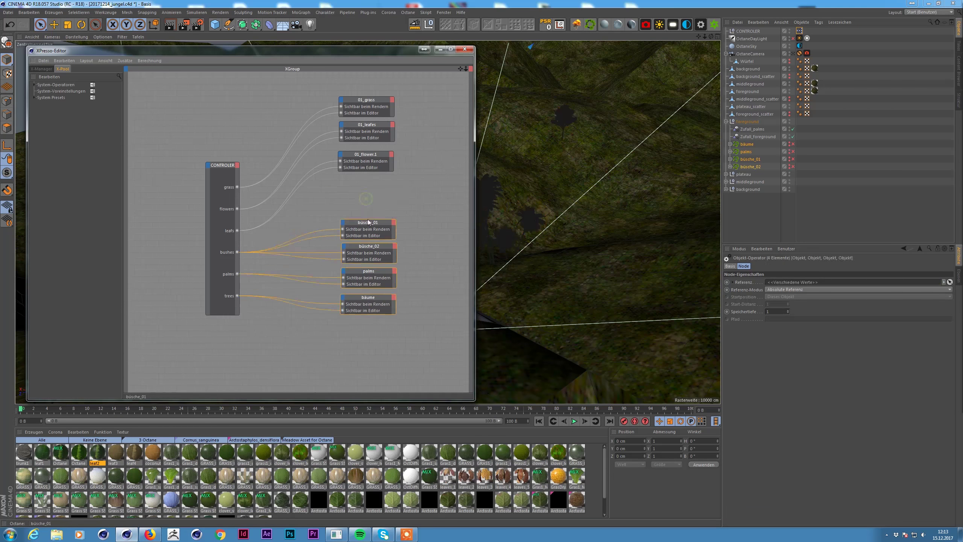
pyautogui.moveTo(223, 177); pyautogui.dragTo(222, 147)
# - Give bäume, palms and büsche_01 visibility ports and wire the trees and bushes switches to them
pyautogui.click(465, 49)
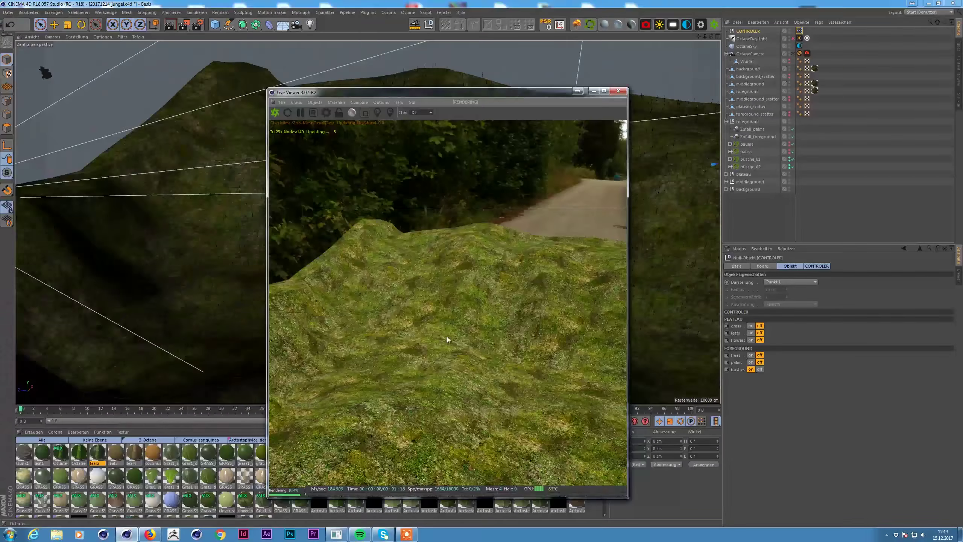
pyautogui.keyDown('alt'); pyautogui.moveTo(201, 241); pyautogui.dragTo(109, 262); pyautogui.keyUp('alt')
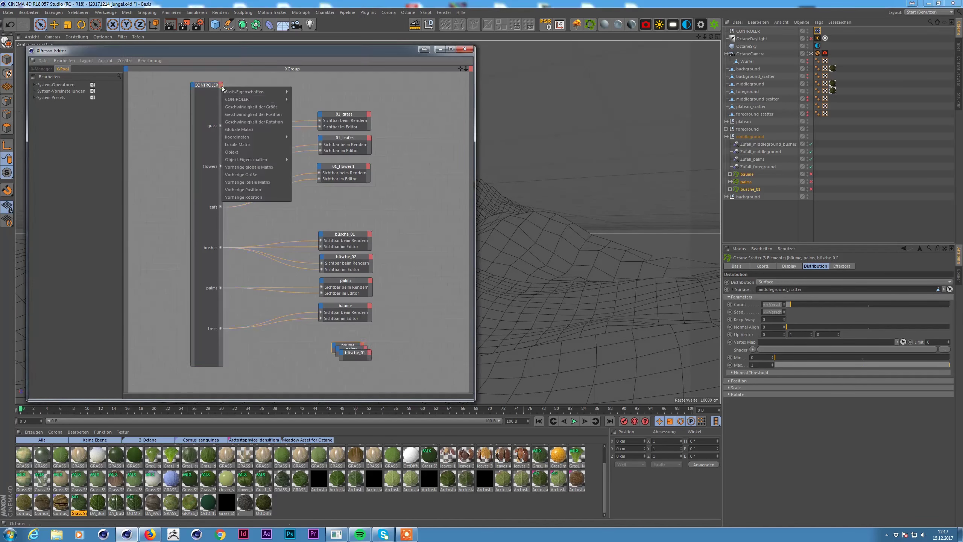
pyautogui.moveTo(408, 107); pyautogui.dragTo(304, 217)
pyautogui.moveTo(342, 152); pyautogui.dragTo(370, 126)
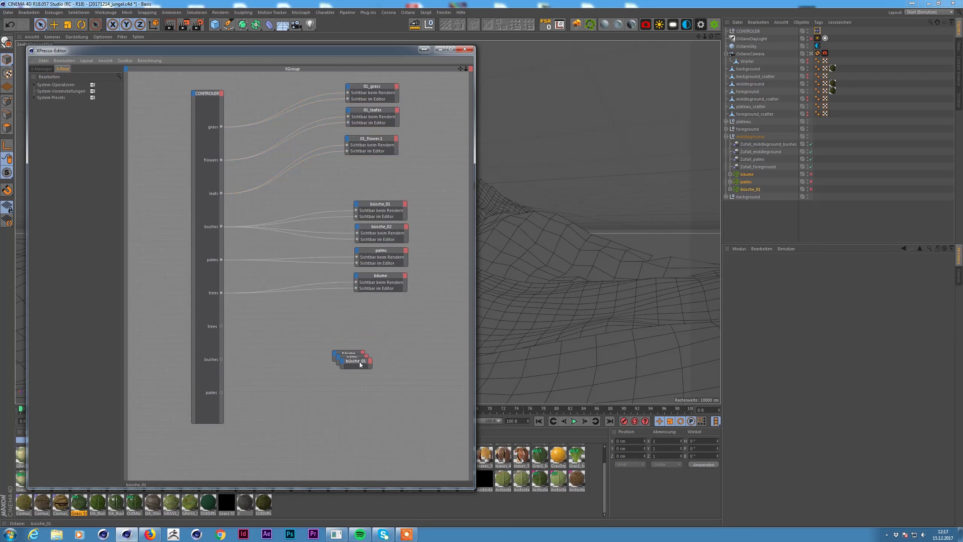
pyautogui.rightClick(409, 349)
pyautogui.click(364, 339)
pyautogui.rightClick(353, 370)
pyautogui.click(431, 378)
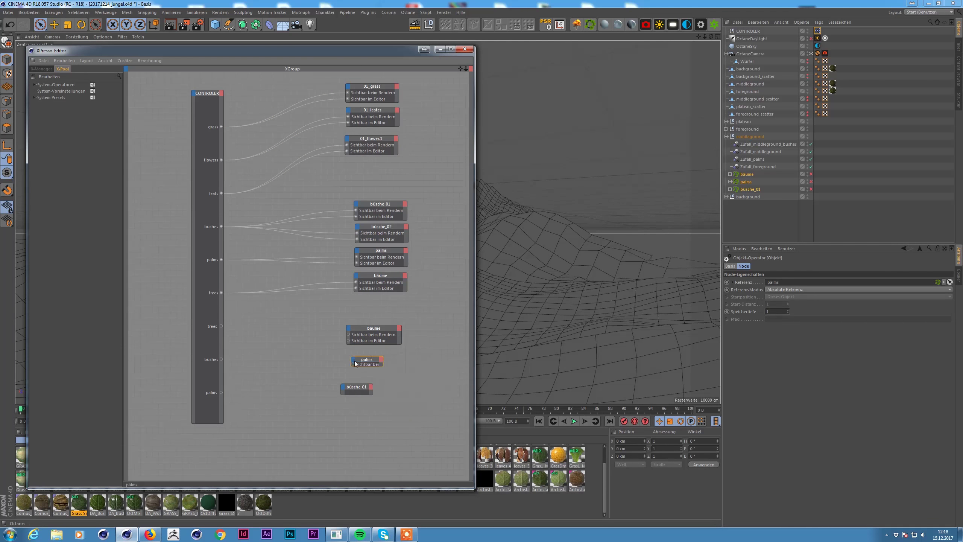
pyautogui.rightClick(343, 387)
pyautogui.click(357, 393)
pyautogui.moveTo(221, 359); pyautogui.dragTo(349, 398)
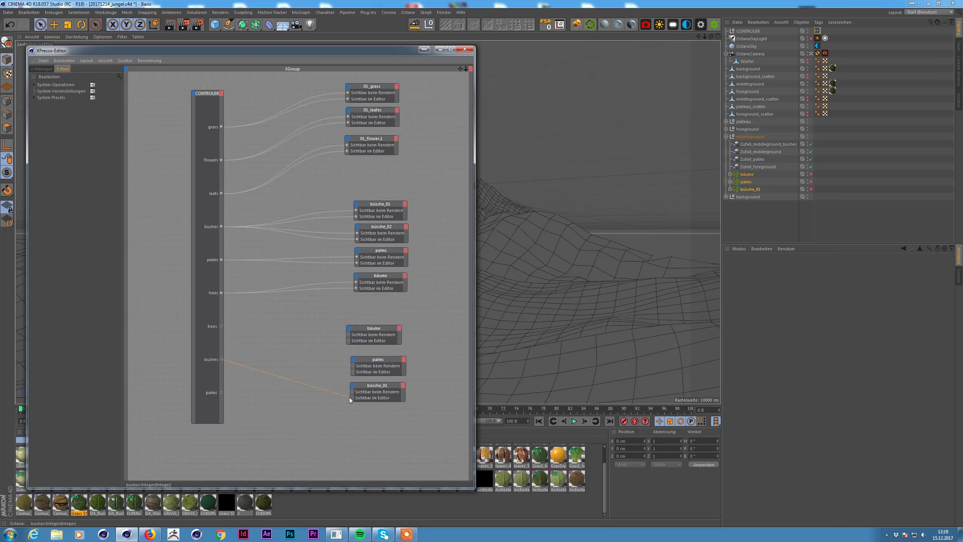
pyautogui.moveTo(348, 341); pyautogui.dragTo(222, 326)
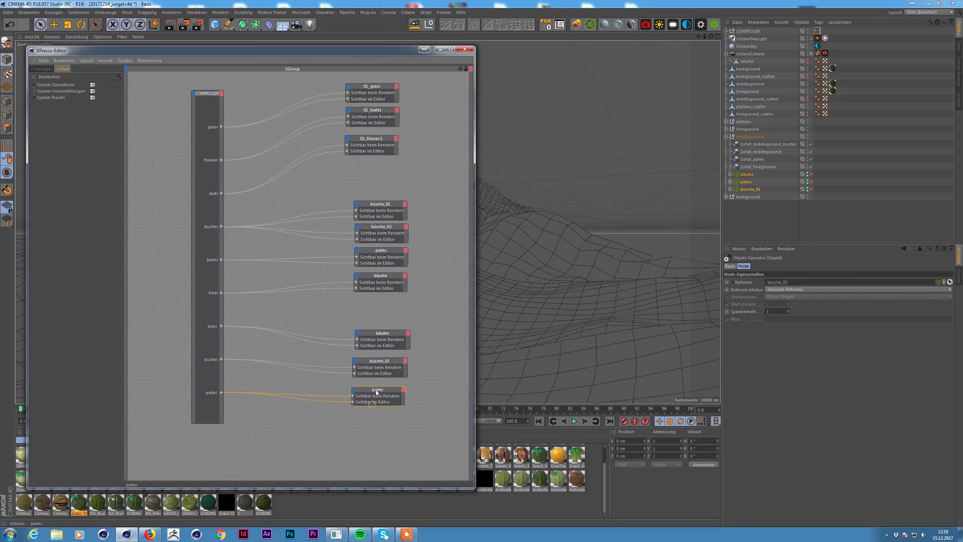
# - Turn on middleground bushes and add a BACKGROUND user-data group to CONTROLER
pyautogui.click(747, 31)
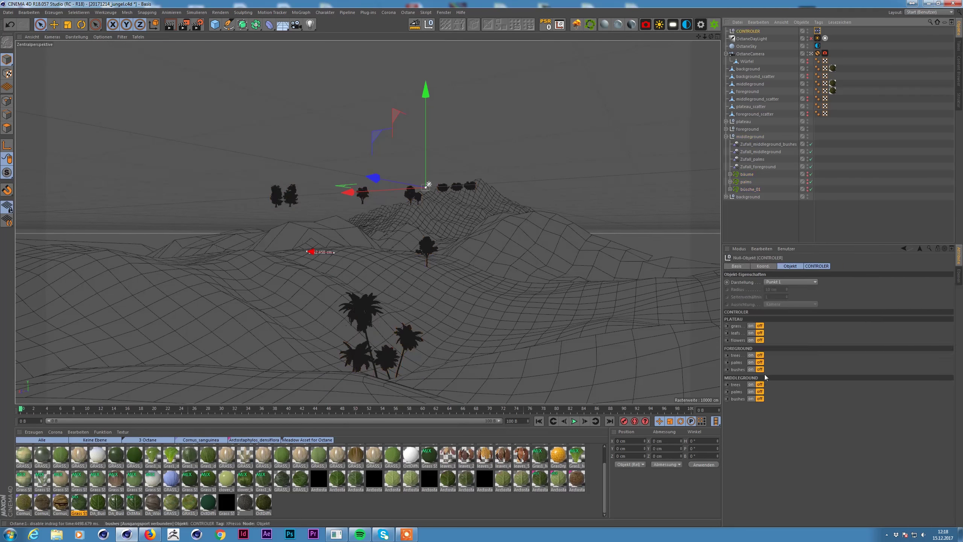
pyautogui.click(760, 399)
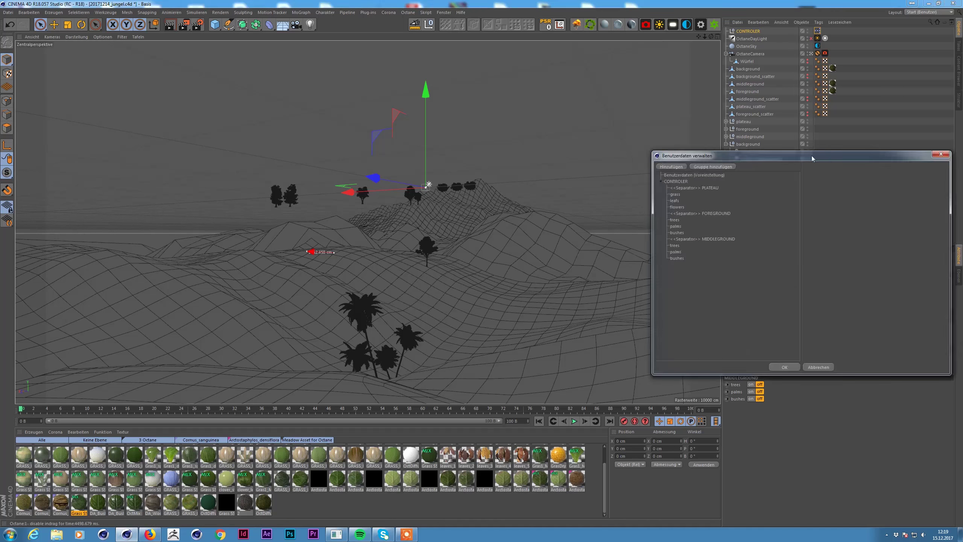
pyautogui.write('BACKGROUND')
pyautogui.press('Return')
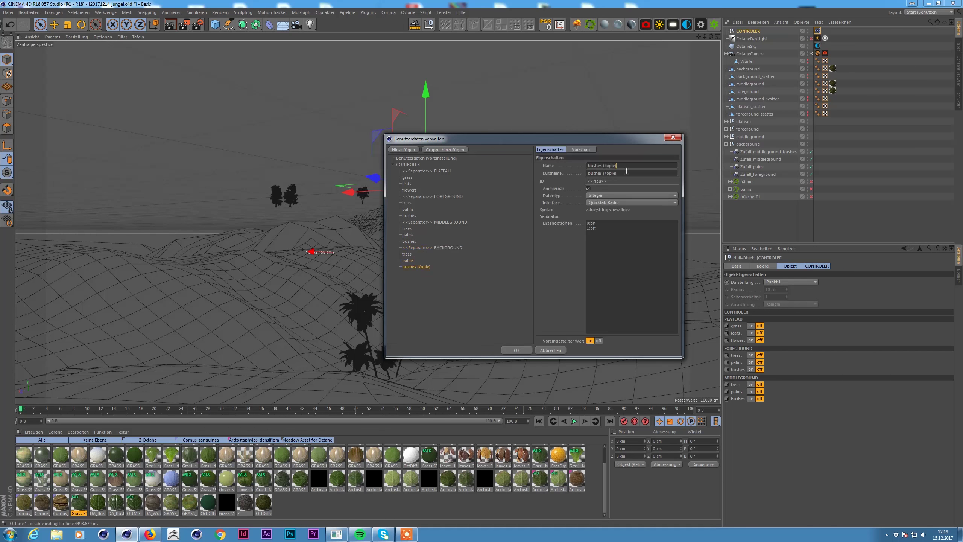
pyautogui.click(517, 350)
# - Add the background tree, palm and bush objects to XPresso and wire their visibility switches
pyautogui.doubleClick(817, 31)
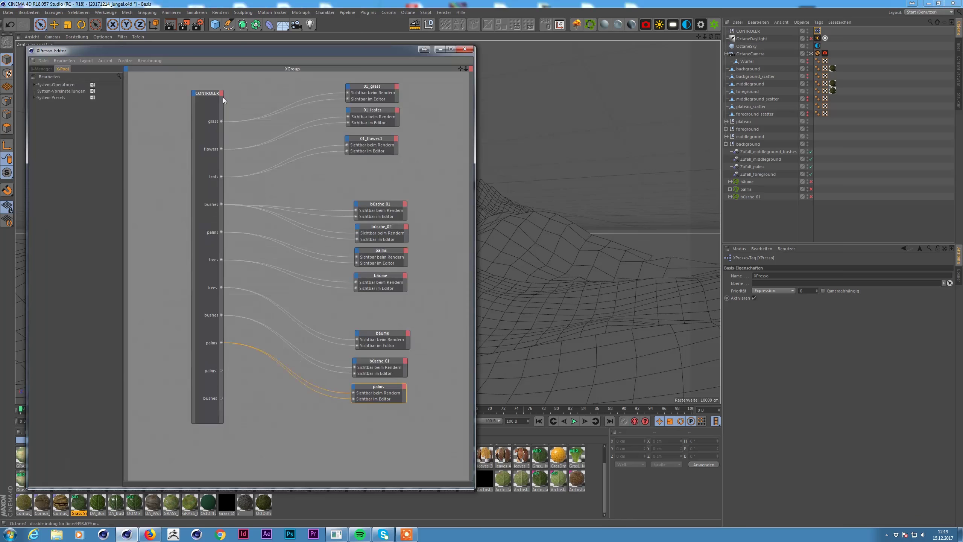
pyautogui.click(223, 97)
pyautogui.click(747, 181)
pyautogui.keyDown('shift'); pyautogui.click(750, 196); pyautogui.keyUp('shift')
pyautogui.moveTo(750, 197); pyautogui.dragTo(365, 344)
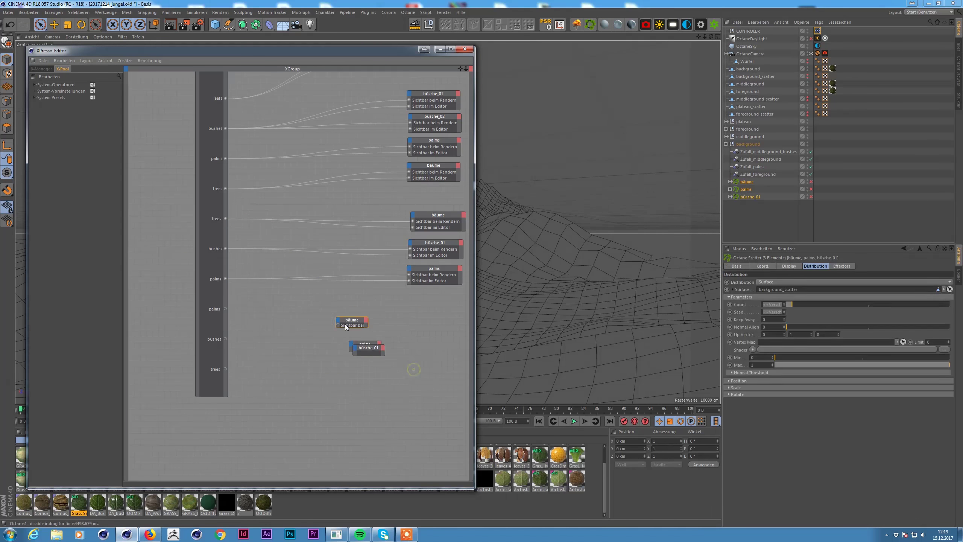
pyautogui.click(385, 358)
pyautogui.moveTo(226, 339); pyautogui.dragTo(355, 379)
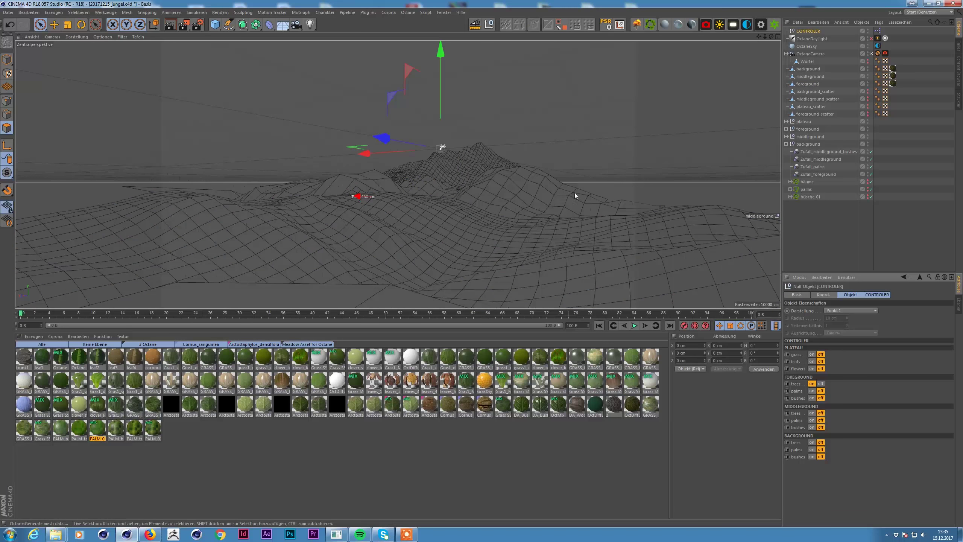
# - Raise areas of the foreground terrain with the Pull sculpt brush
pyautogui.click(392, 183)
pyautogui.click(816, 114)
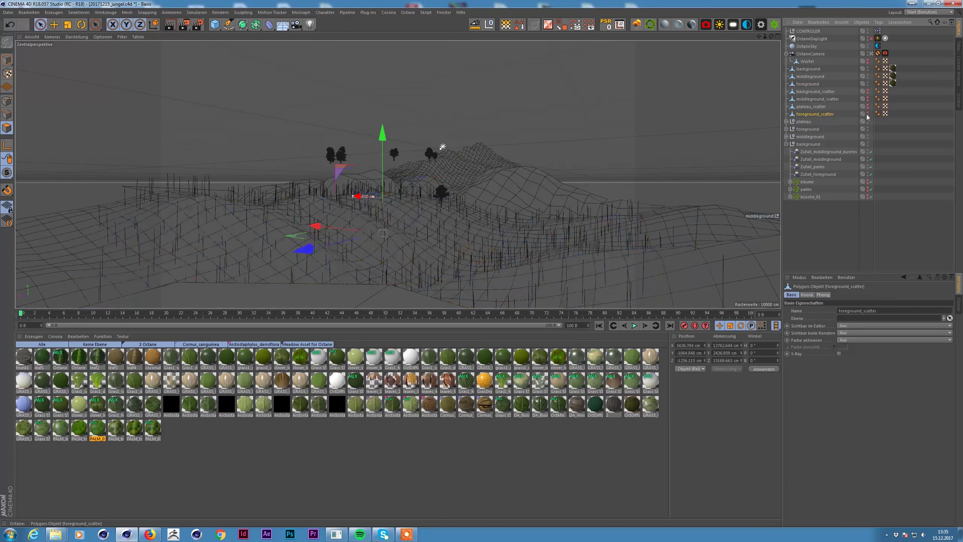
pyautogui.press('Return')
pyautogui.moveTo(542, 183)
pyautogui.keyDown('alt'); pyautogui.mouseDown()
pyautogui.moveTo(284, 185)
pyautogui.moveTo(474, 133)
pyautogui.mouseUp(); pyautogui.keyUp('alt')
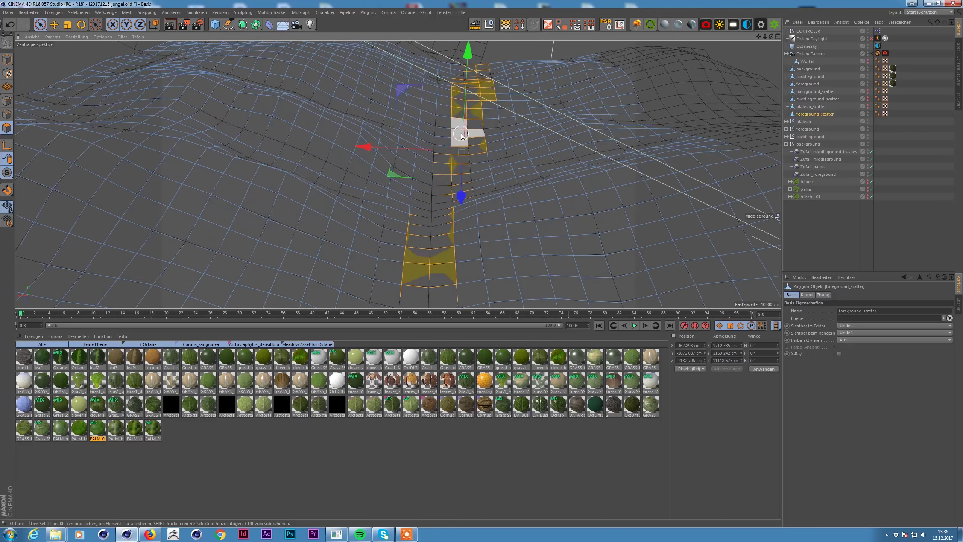
pyautogui.click(808, 83)
pyautogui.click(243, 12)
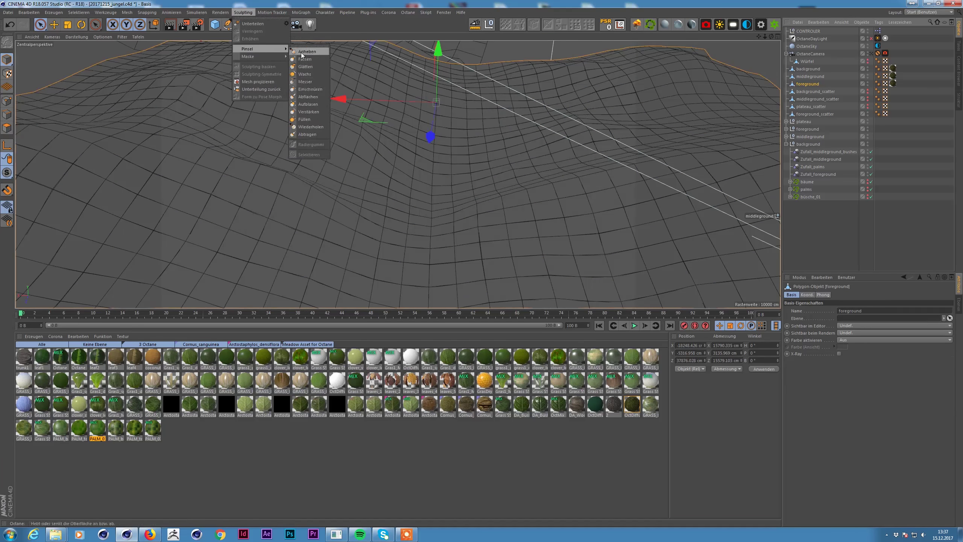
pyautogui.click(307, 52)
pyautogui.moveTo(449, 150)
pyautogui.keyDown('alt'); pyautogui.mouseDown()
pyautogui.moveTo(479, 167)
pyautogui.moveTo(462, 179)
pyautogui.moveTo(472, 174)
pyautogui.moveTo(440, 146)
pyautogui.moveTo(475, 131)
pyautogui.moveTo(527, 150)
pyautogui.mouseUp(); pyautogui.keyUp('alt')
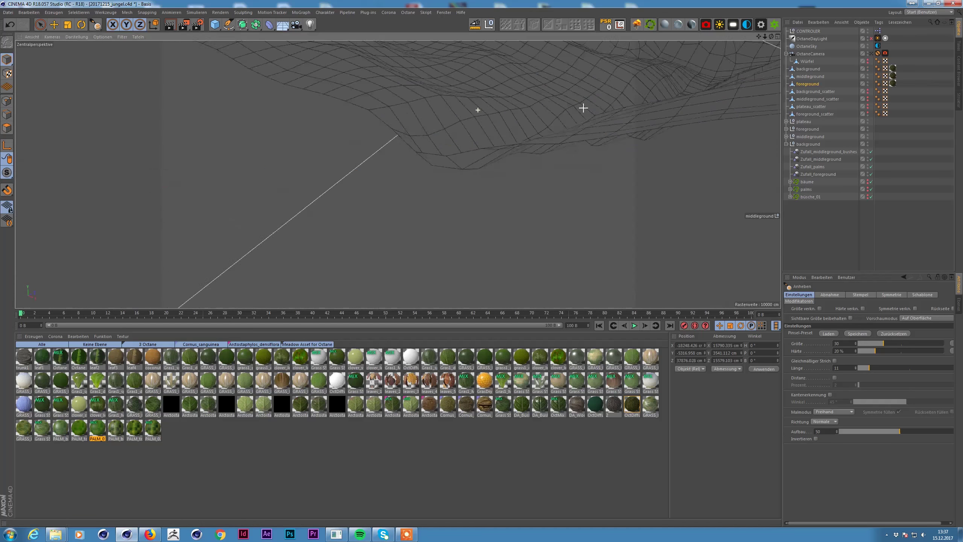
# - Add a new plane object to the scene and start renaming it
pyautogui.moveTo(802, 31)
pyautogui.mouseDown()
pyautogui.moveTo(824, 73)
pyautogui.moveTo(808, 118)
pyautogui.mouseUp()
pyautogui.press('h')
pyautogui.doubleClick(804, 122)
# - Name the plane 'wasser' and pick the sculpt brush for the river bed
pyautogui.write('wasser')
pyautogui.press('Return')
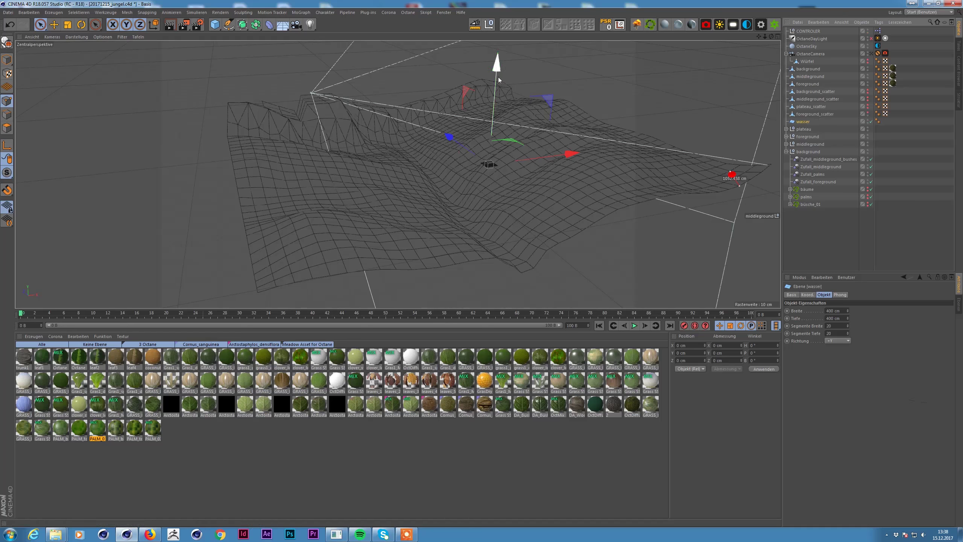
pyautogui.moveTo(563, 107)
pyautogui.keyDown('alt'); pyautogui.mouseDown()
pyautogui.moveTo(150, 80)
pyautogui.moveTo(357, 197)
pyautogui.mouseUp(); pyautogui.keyUp('alt')
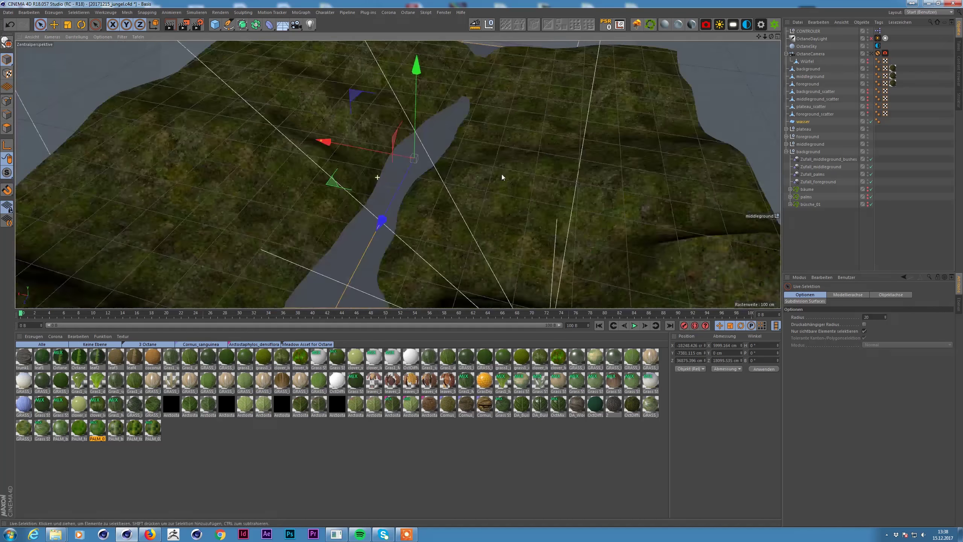
pyautogui.click(244, 12)
pyautogui.click(304, 49)
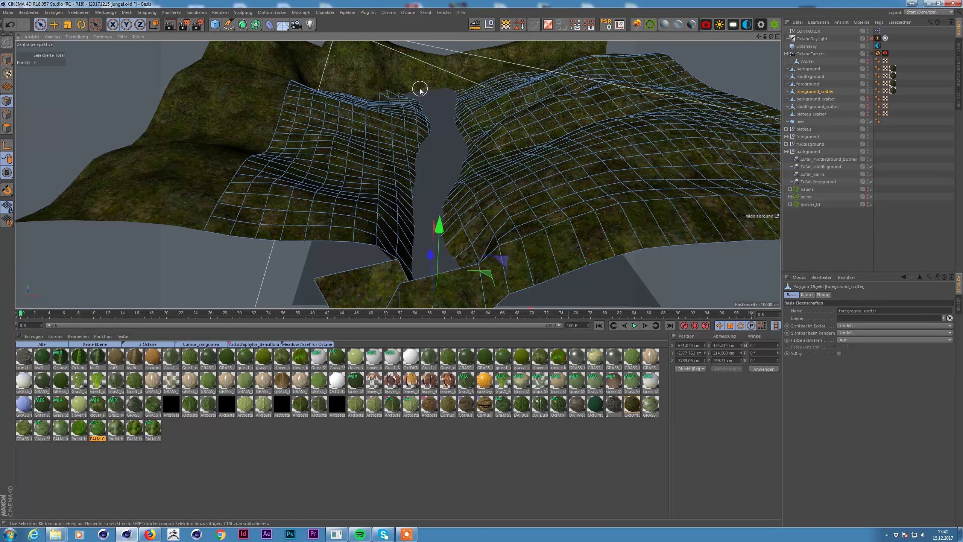
# - Create a vertex map from river-bank points and paint weights along both banks
pyautogui.keyDown('alt'); pyautogui.moveTo(420, 91); pyautogui.dragTo(441, 125); pyautogui.keyUp('alt')
pyautogui.press('Return')
pyautogui.scroll(5, 426, 170)
pyautogui.keyDown('alt'); pyautogui.moveTo(426, 170); pyautogui.dragTo(492, 73); pyautogui.keyUp('alt')
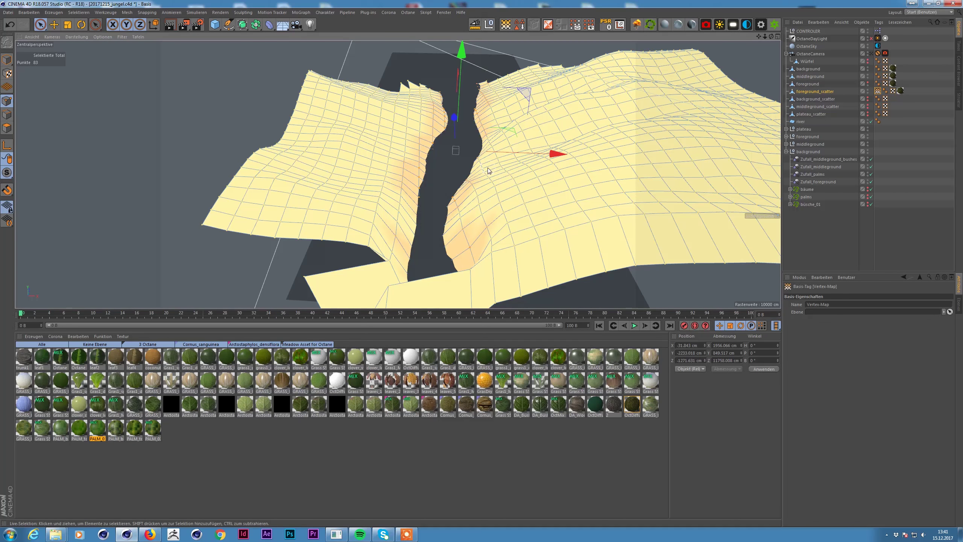
pyautogui.keyDown('alt'); pyautogui.moveTo(473, 146); pyautogui.dragTo(467, 137); pyautogui.keyUp('alt')
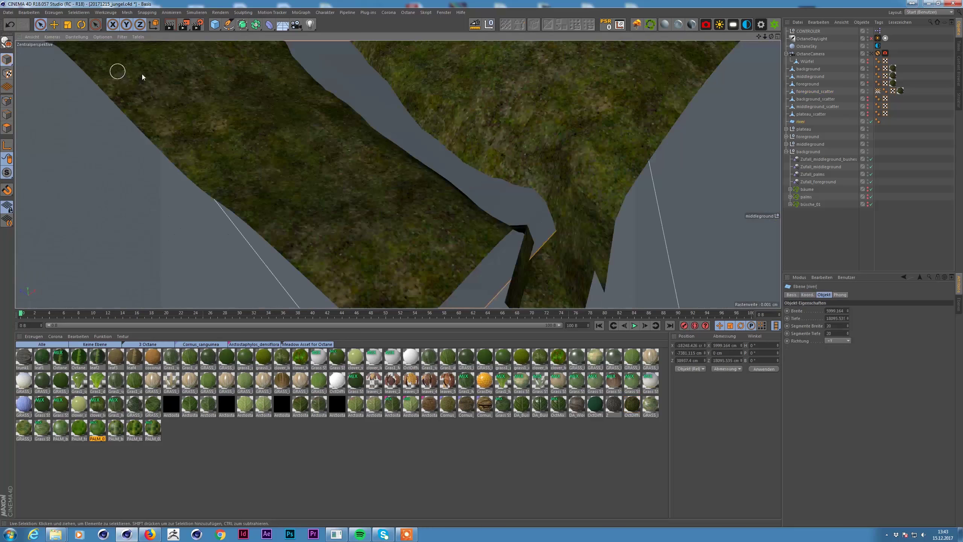
pyautogui.moveTo(241, 124)
pyautogui.keyDown('alt'); pyautogui.mouseDown()
pyautogui.moveTo(227, 76)
pyautogui.moveTo(265, 114)
pyautogui.moveTo(578, 158)
pyautogui.moveTo(399, 226)
pyautogui.moveTo(391, 204)
pyautogui.moveTo(456, 161)
pyautogui.moveTo(492, 189)
pyautogui.mouseUp(); pyautogui.keyUp('alt')
# - Make the river plane editable and reselect the foreground scatter objects
pyautogui.click(800, 121)
pyautogui.press('c')
pyautogui.click(7, 101)
pyautogui.click(808, 136)
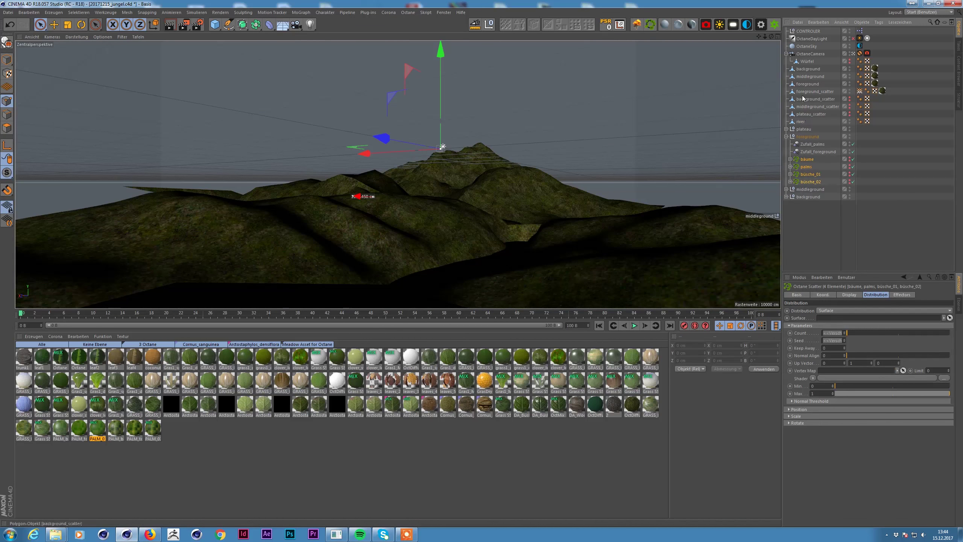
# - Connect the Scattering Medium to OctDiffuse's Medium input and set a grey-teal scattering colour
pyautogui.click(808, 31)
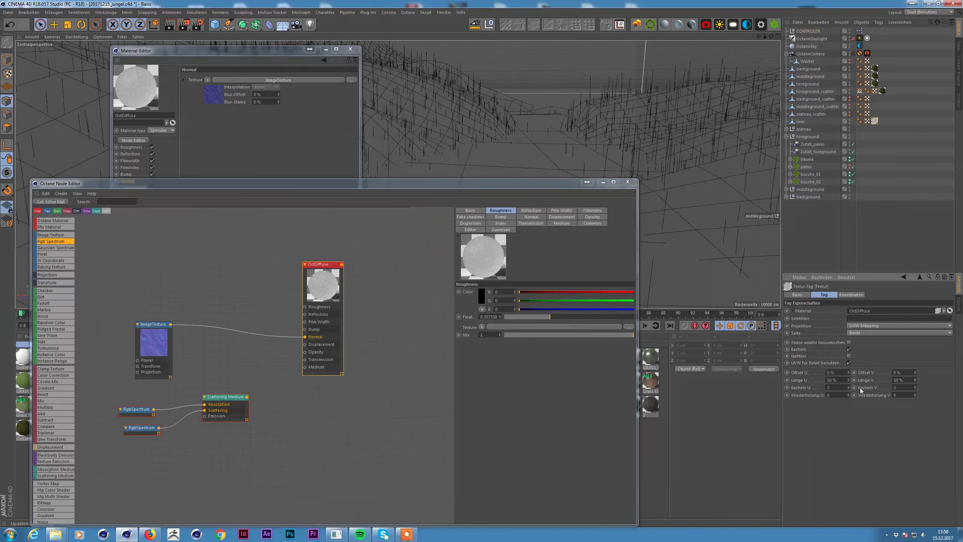
pyautogui.moveTo(304, 367); pyautogui.dragTo(236, 401)
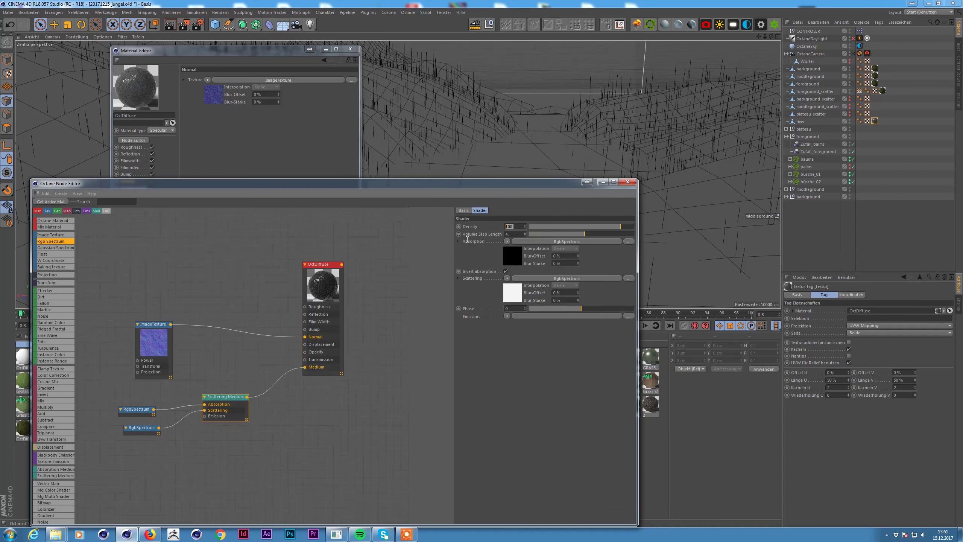
pyautogui.moveTo(137, 409); pyautogui.dragTo(141, 406)
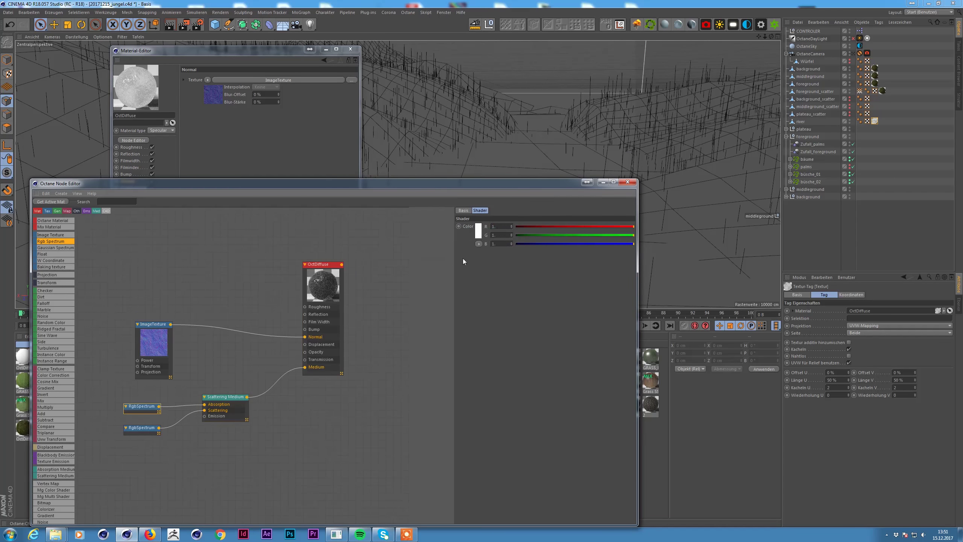
pyautogui.click(478, 230)
pyautogui.moveTo(524, 236); pyautogui.dragTo(470, 235)
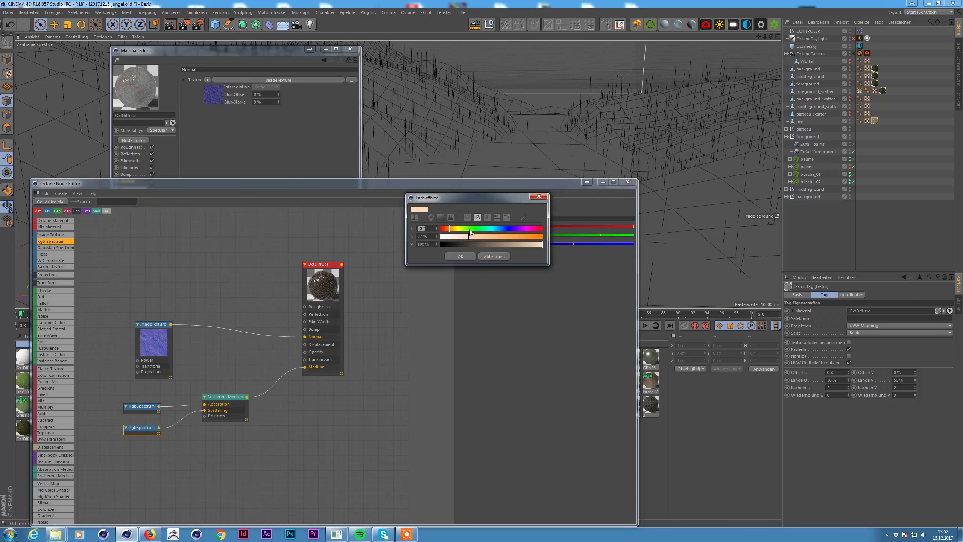
pyautogui.click(494, 256)
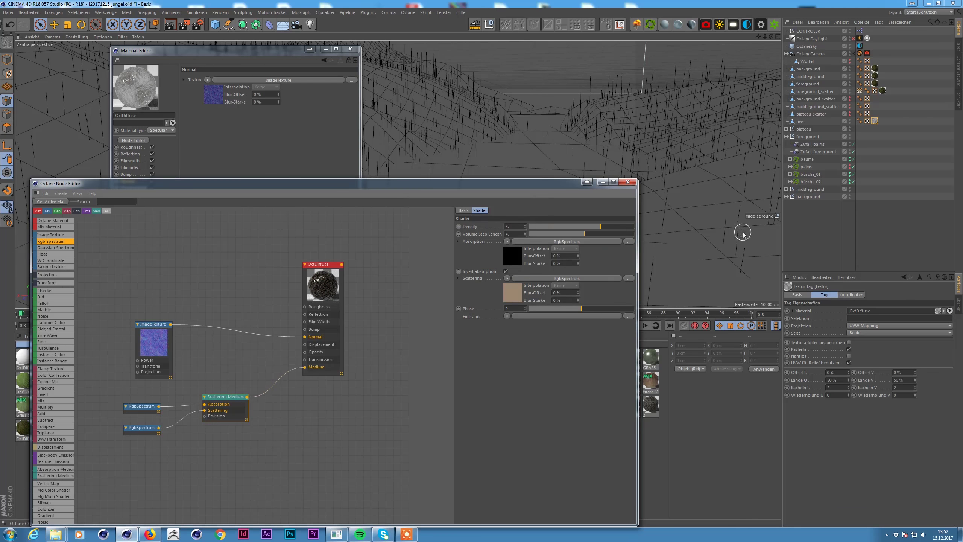
pyautogui.click(478, 230)
pyautogui.click(458, 254)
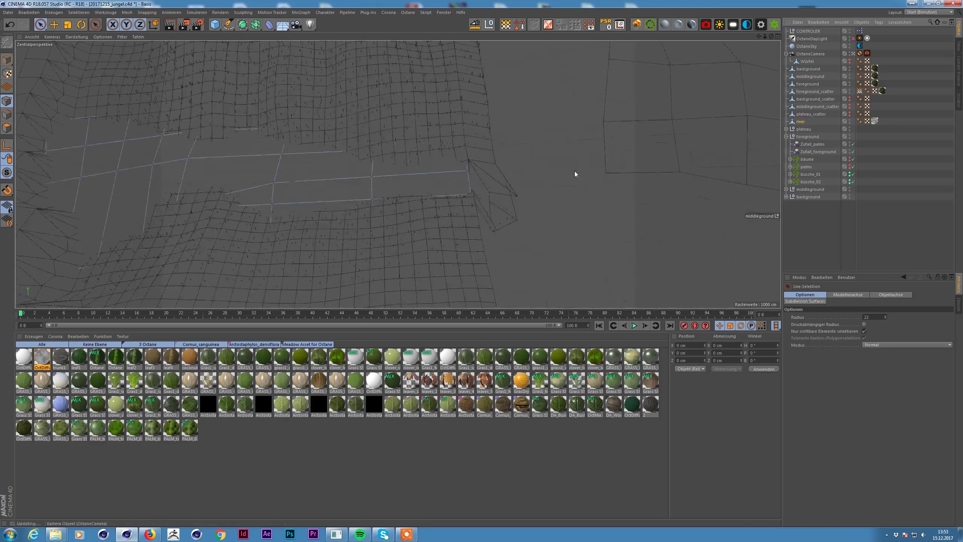
# - Select a single edge along the river bank on the foreground terrain
pyautogui.keyDown('shift'); pyautogui.click(417, 141); pyautogui.keyUp('shift')
pyautogui.scroll(5, 494, 193)
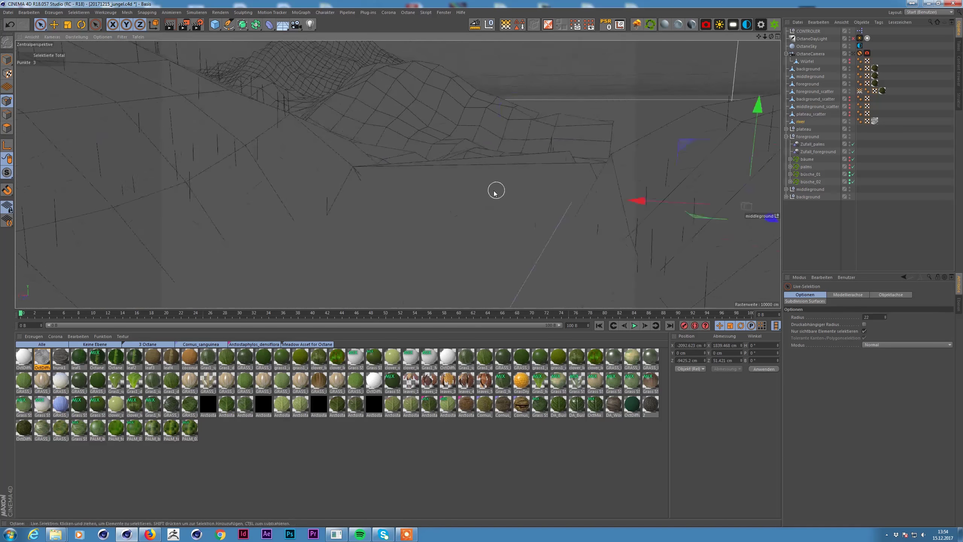
pyautogui.click(7, 113)
pyautogui.click(580, 114)
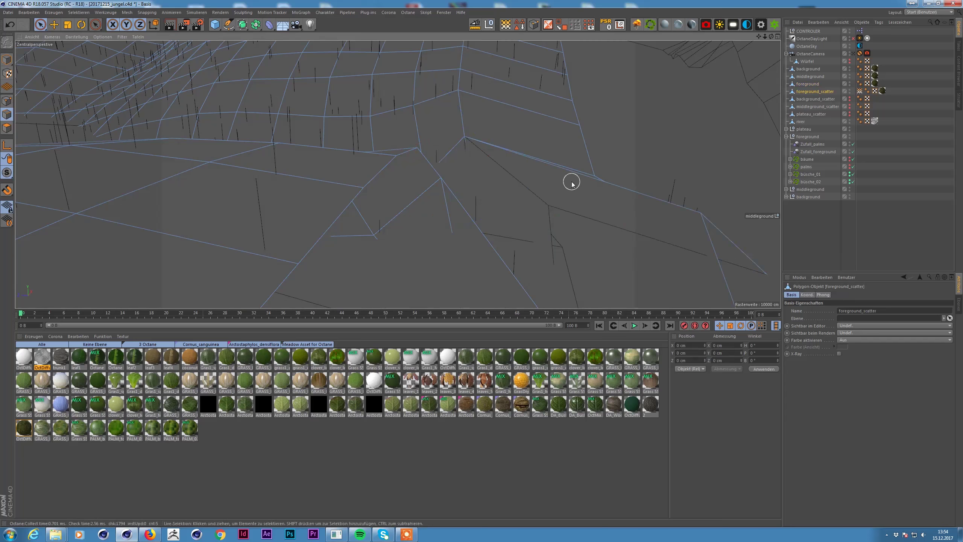
pyautogui.moveTo(649, 154)
pyautogui.keyDown('alt'); pyautogui.mouseDown()
pyautogui.moveTo(608, 170)
pyautogui.moveTo(579, 208)
pyautogui.moveTo(606, 153)
pyautogui.moveTo(562, 171)
pyautogui.moveTo(591, 182)
pyautogui.mouseUp(); pyautogui.keyUp('alt')
pyautogui.click(609, 170)
# - Reselect foreground_scatter and the foreground terrain, back in the wide camera view
pyautogui.click(606, 153)
pyautogui.click(616, 192)
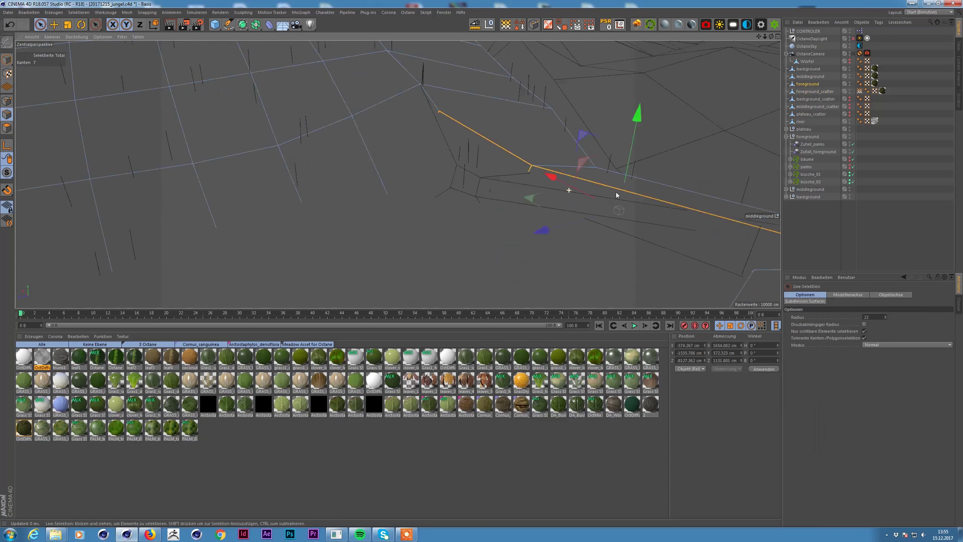
pyautogui.click(854, 55)
pyautogui.keyDown('alt'); pyautogui.moveTo(525, 163); pyautogui.dragTo(475, 166); pyautogui.keyUp('alt')
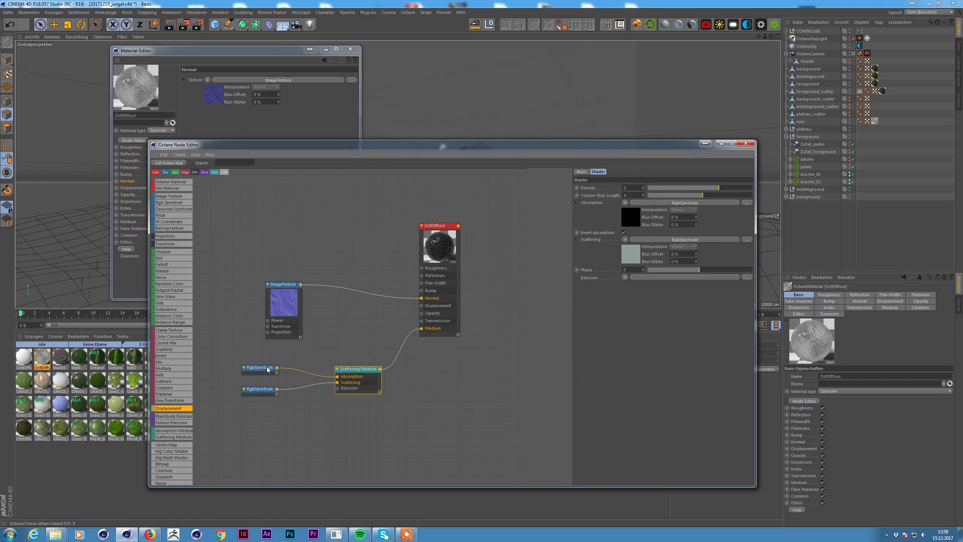
# - Set medium density to 0.1 and switch on the plateau grass, leafs and flowers
pyautogui.moveTo(649, 190); pyautogui.dragTo(692, 189)
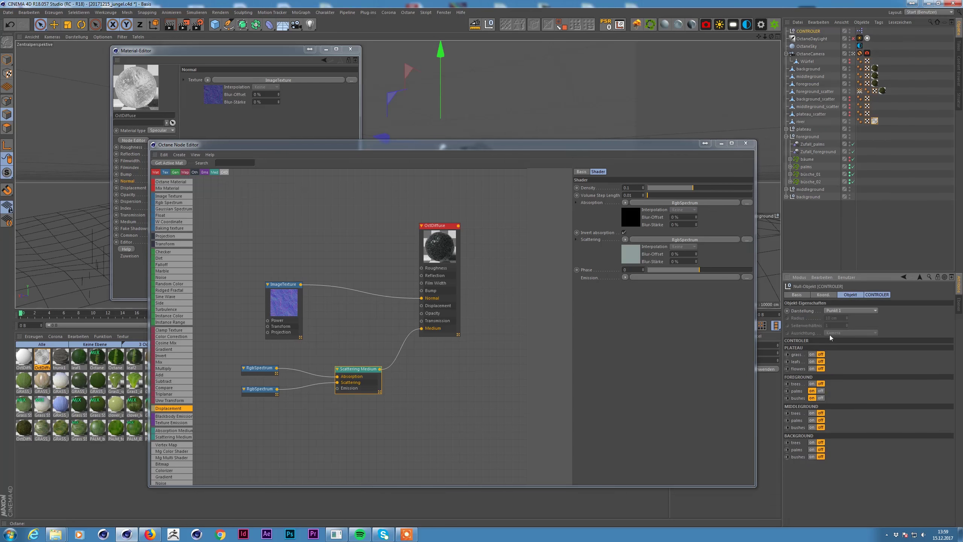
pyautogui.click(830, 338)
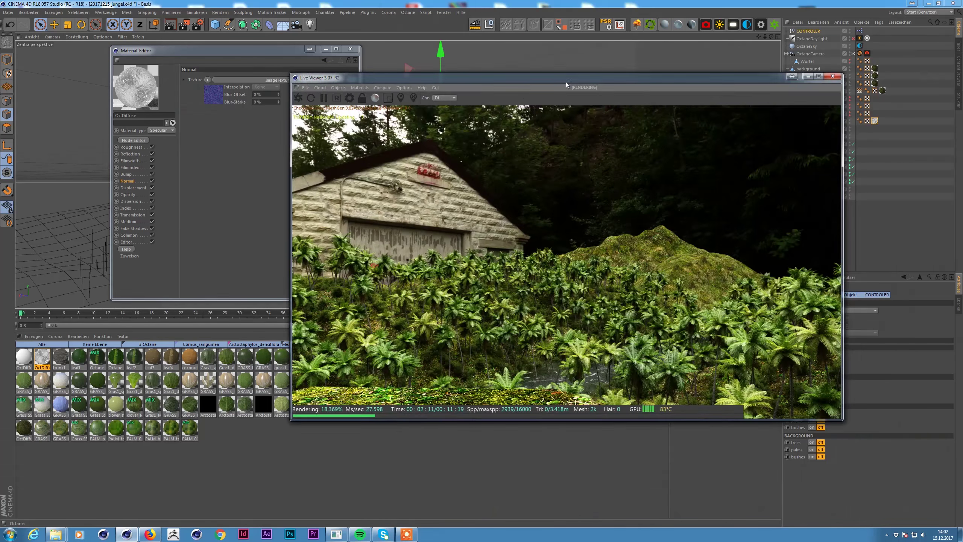
pyautogui.moveTo(528, 89)
pyautogui.mouseDown()
pyautogui.moveTo(629, 197)
pyautogui.moveTo(318, 108)
pyautogui.mouseUp()
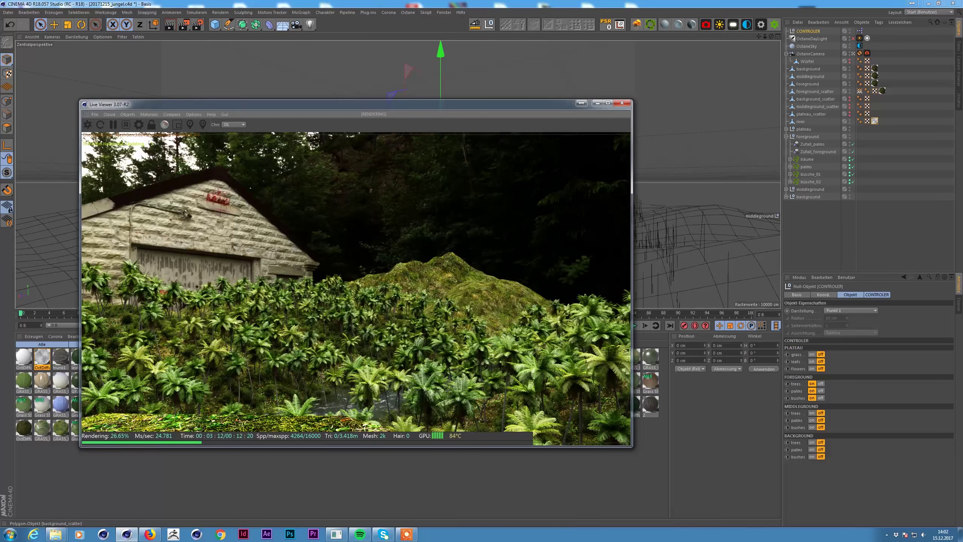
pyautogui.click(811, 369)
pyautogui.click(811, 361)
# - Set point weights on foreground_scatter's vertex map for the river-bank points
pyautogui.click(816, 91)
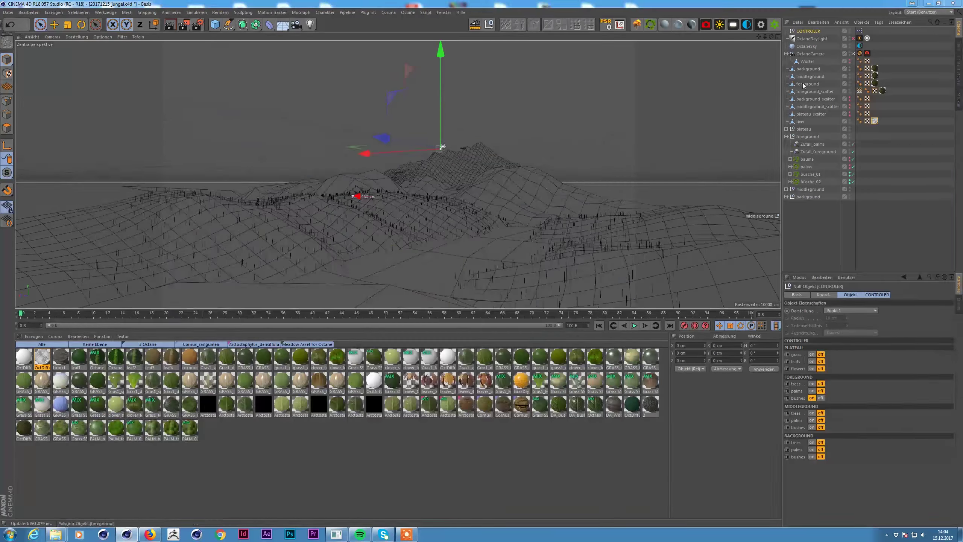
pyautogui.doubleClick(859, 91)
pyautogui.scroll(5, 532, 117)
pyautogui.scroll(-5, 531, 117)
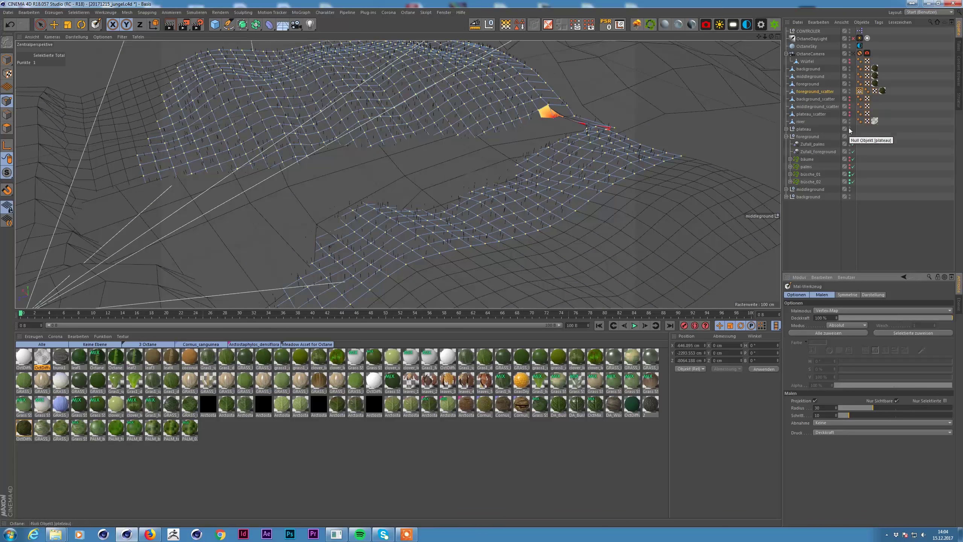
pyautogui.scroll(5, 530, 92)
pyautogui.keyDown('alt'); pyautogui.moveTo(530, 93); pyautogui.dragTo(454, 114); pyautogui.keyUp('alt')
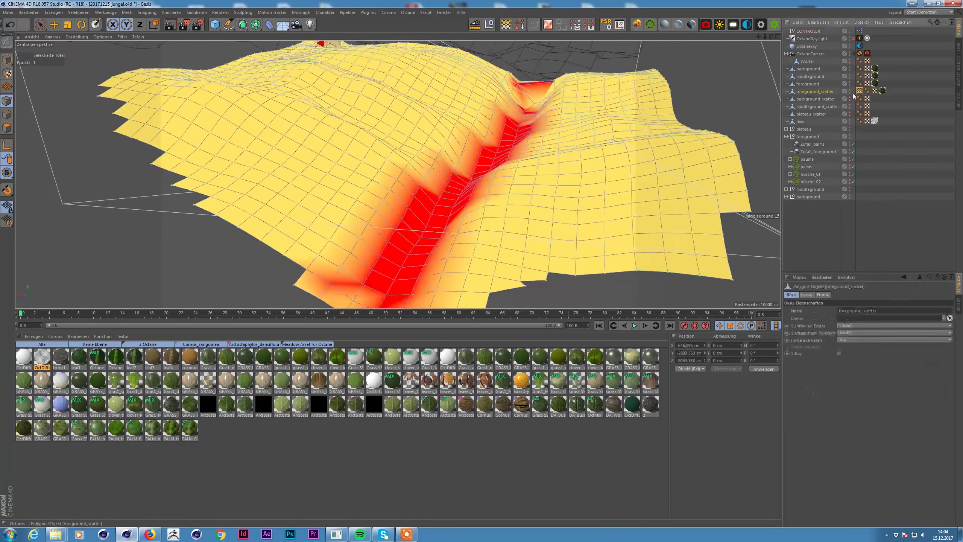
pyautogui.hotkey('ctrl', 'a')
pyautogui.click(35, 28)
pyautogui.scroll(-5, 593, 98)
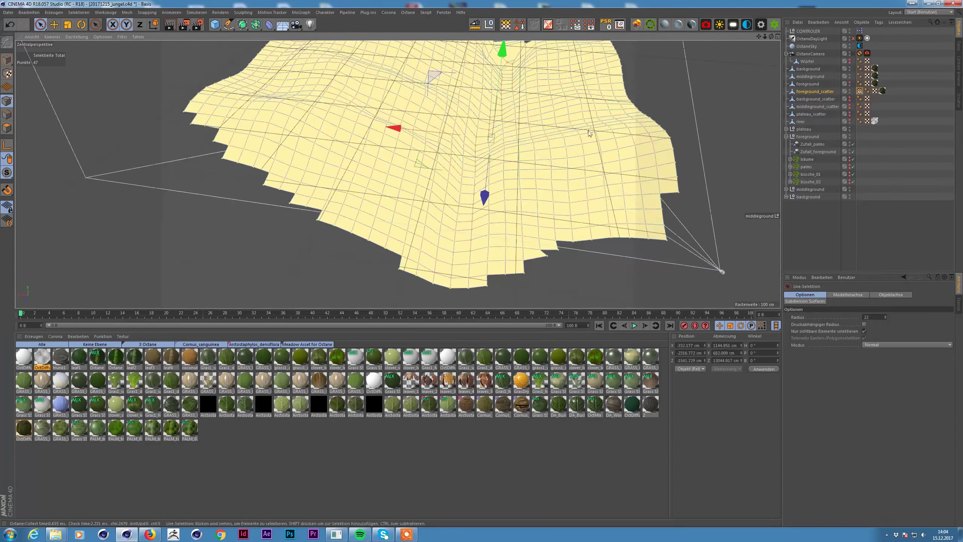
pyautogui.scroll(5, 594, 98)
pyautogui.keyDown('shift'); pyautogui.moveTo(455, 125); pyautogui.dragTo(394, 225); pyautogui.keyUp('shift')
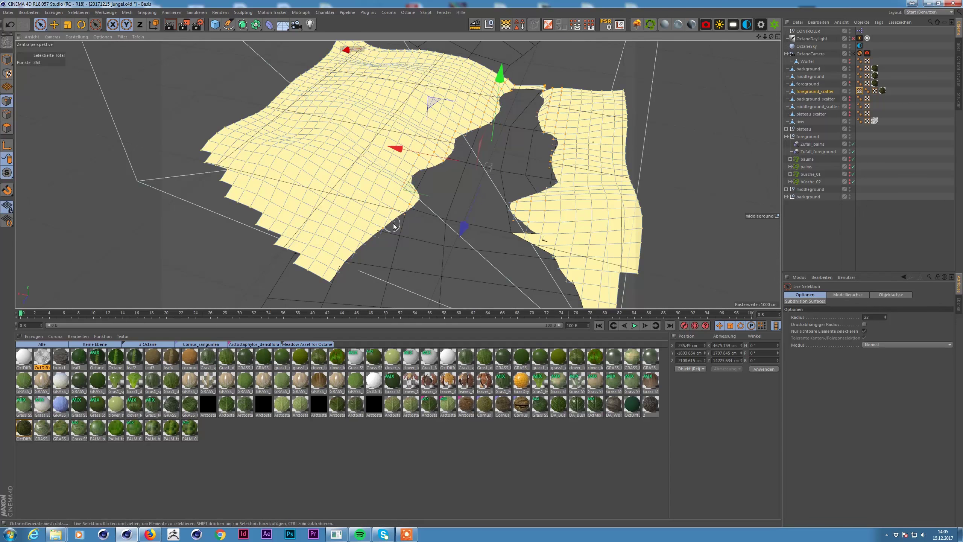
pyautogui.scroll(-5, 565, 288)
pyautogui.click(525, 38)
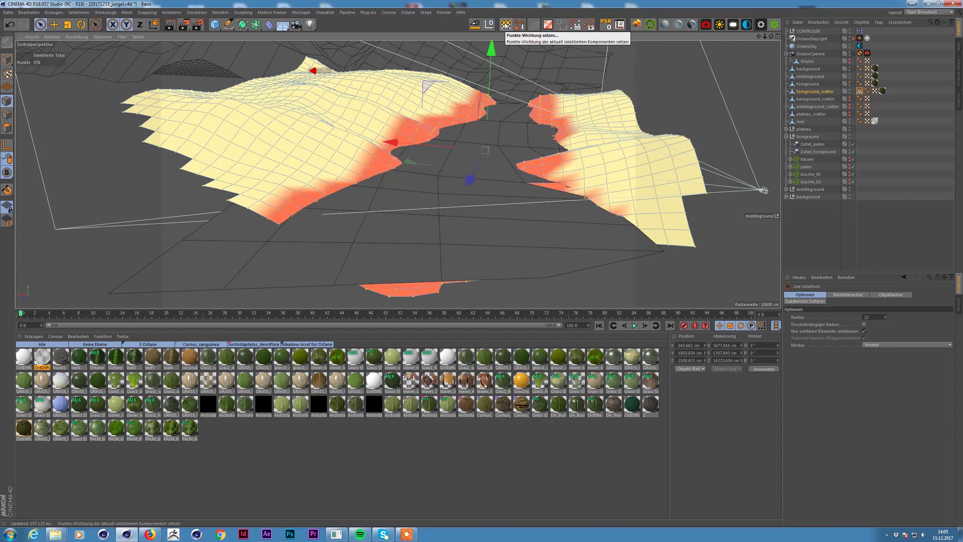
# - Switch on the foreground trees on CONTROLER and check the live render
pyautogui.click(809, 31)
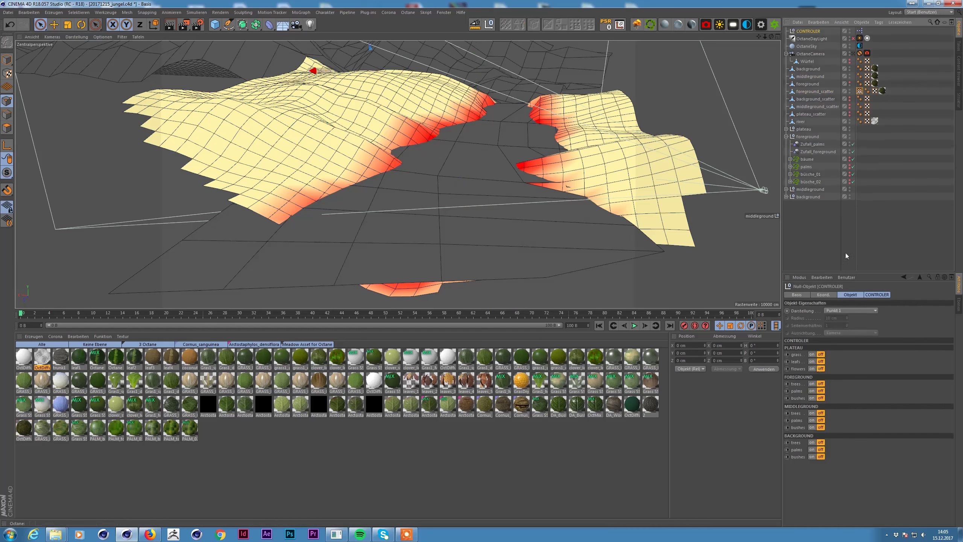
pyautogui.click(812, 383)
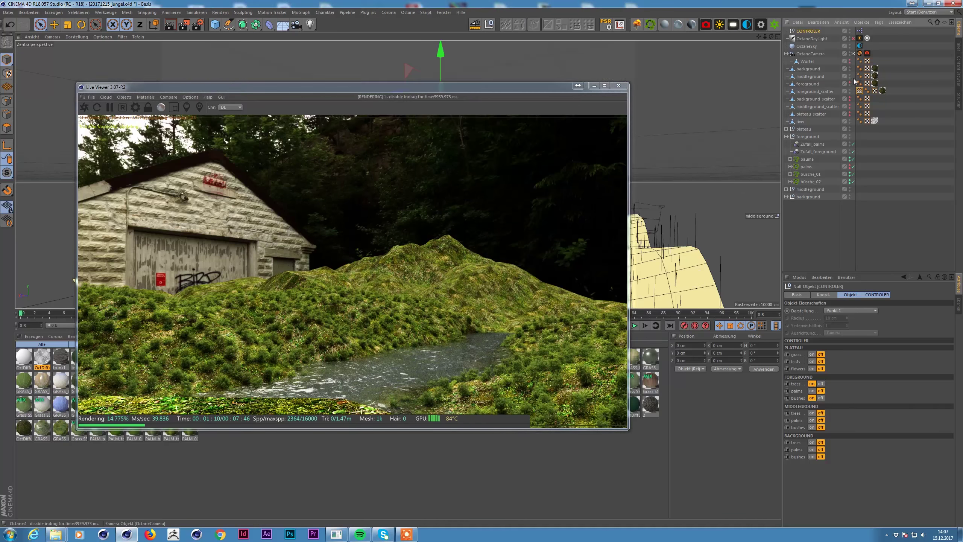
pyautogui.moveTo(560, 106); pyautogui.dragTo(590, 119)
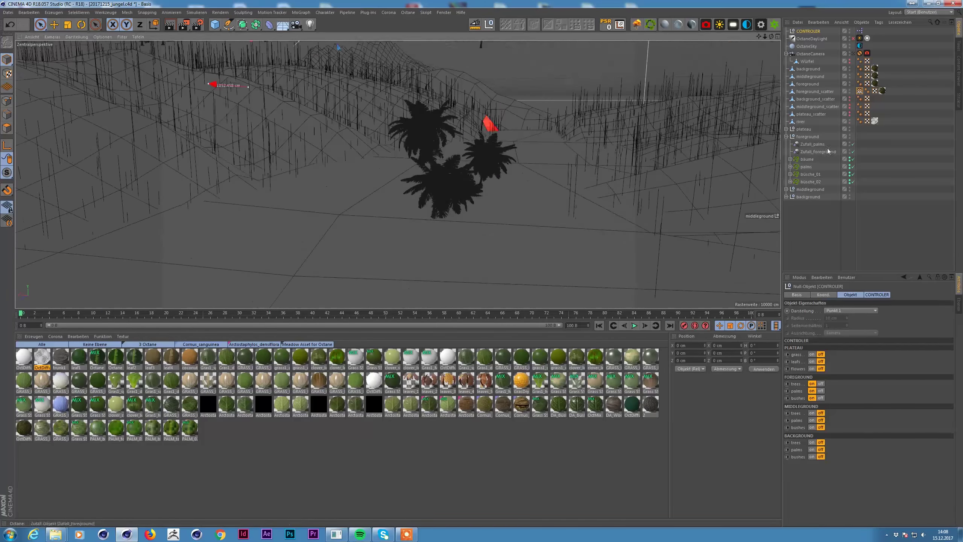
# - Displace the cube with a stronger Displacer, subdivide it and make it editable
pyautogui.moveTo(815, 189); pyautogui.dragTo(808, 235)
pyautogui.click(269, 24)
pyautogui.keyDown('shift'); pyautogui.click(375, 90); pyautogui.keyUp('shift')
pyautogui.moveTo(828, 326); pyautogui.dragTo(846, 315)
pyautogui.keyDown('alt'); pyautogui.click(243, 25); pyautogui.keyUp('alt')
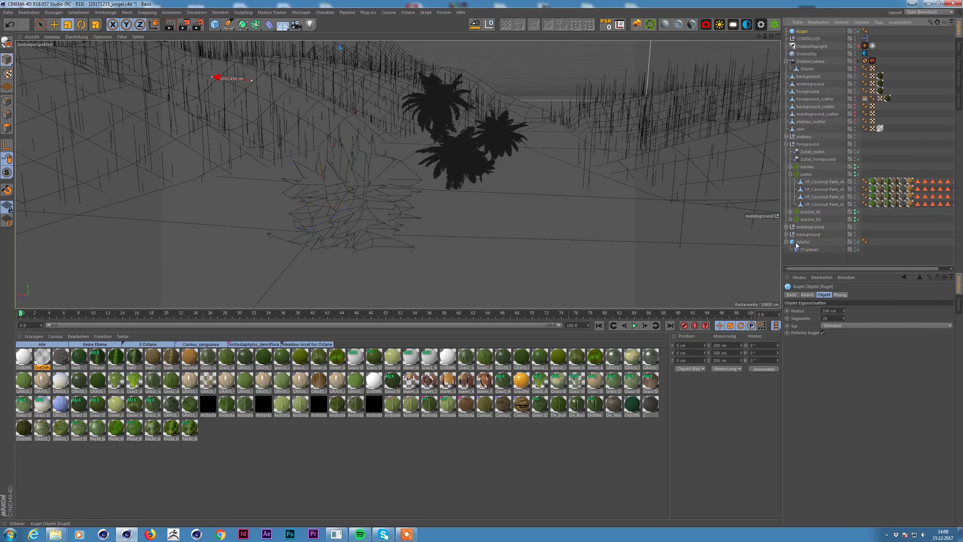
pyautogui.press('c')
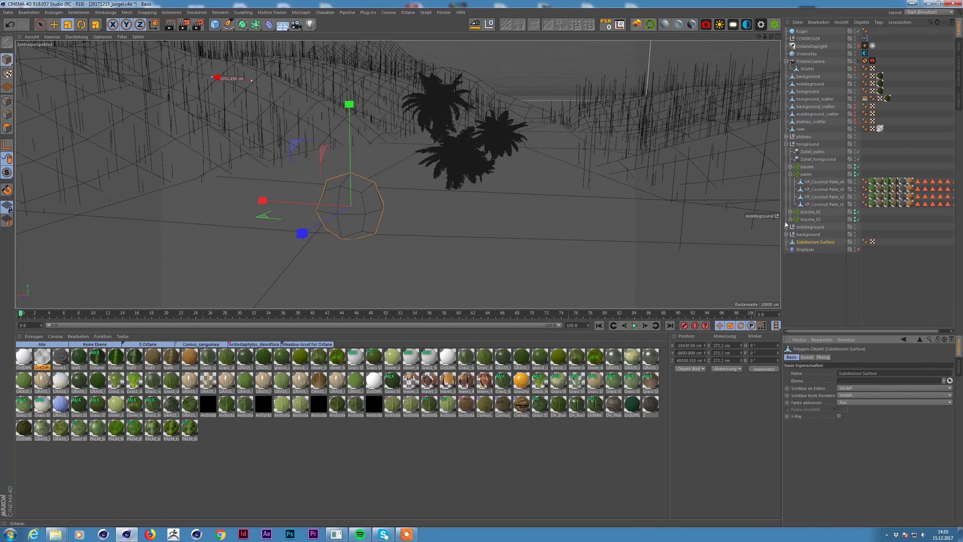
# - Inspect the displacer's Noise shader settings and view the rock shaded
pyautogui.scroll(3, 363, 243)
pyautogui.scroll(-3, 363, 243)
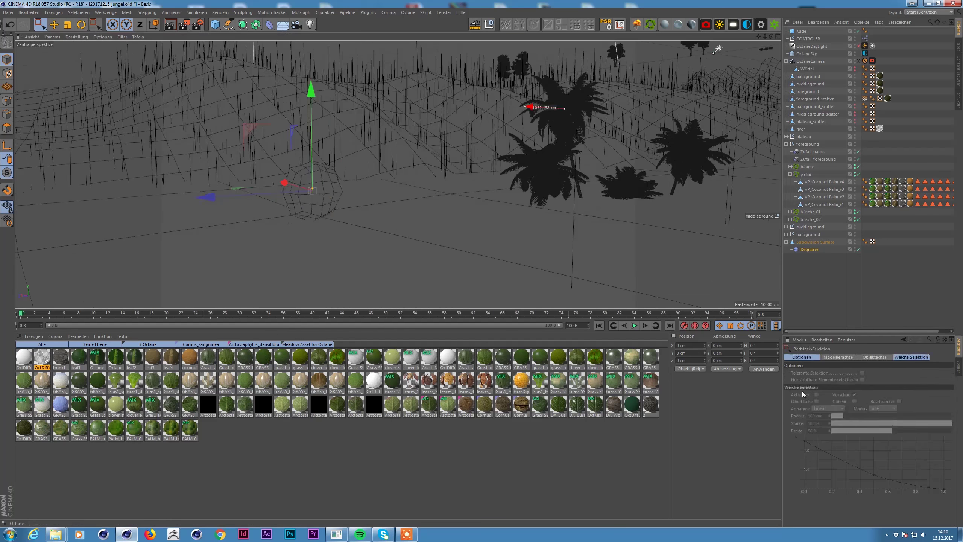
pyautogui.click(790, 441)
pyautogui.keyDown('alt'); pyautogui.moveTo(454, 227); pyautogui.dragTo(387, 215); pyautogui.keyUp('alt')
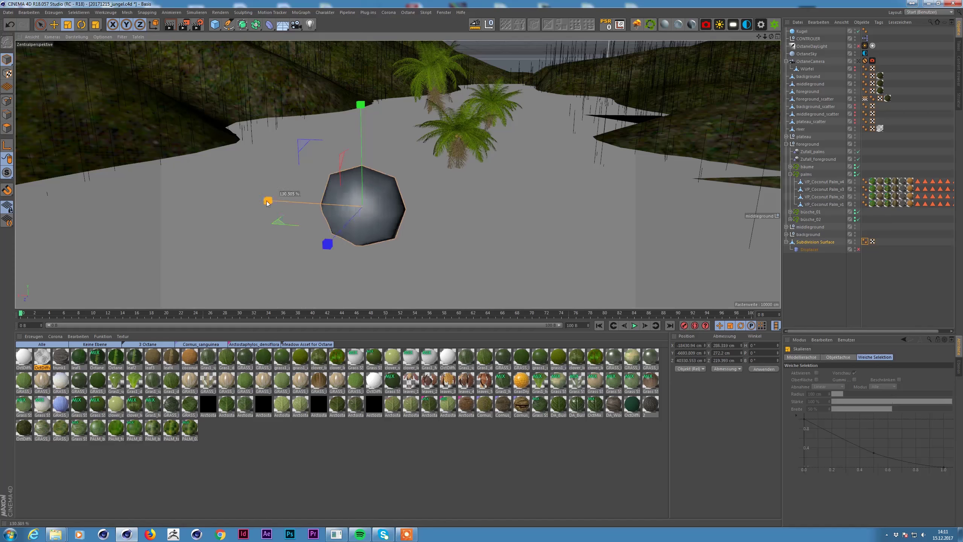
pyautogui.scroll(3, 389, 200)
pyautogui.click(806, 251)
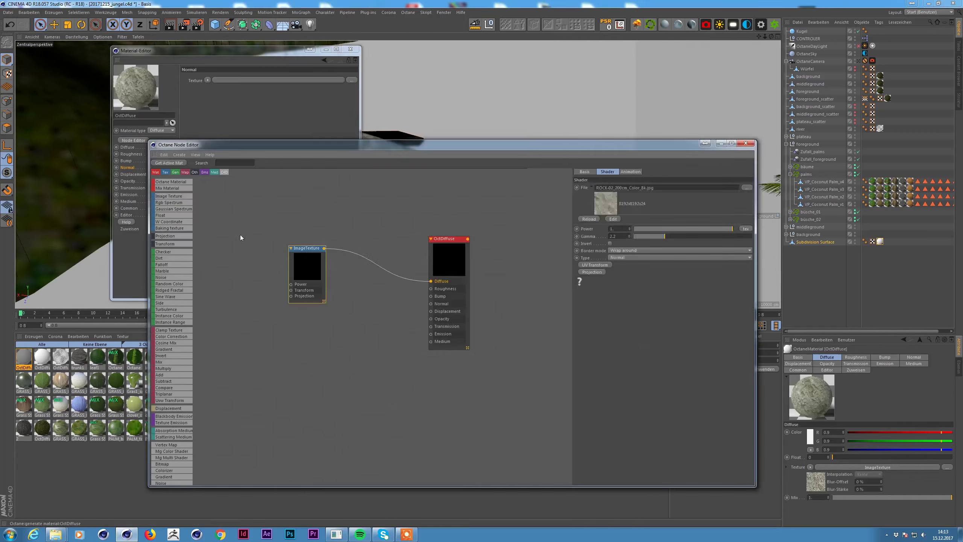
# - Set the rock material's Displacement node to 2048x2048 detail and select the rocks group
pyautogui.moveTo(379, 379); pyautogui.dragTo(387, 365)
pyautogui.click(681, 233)
pyautogui.click(637, 254)
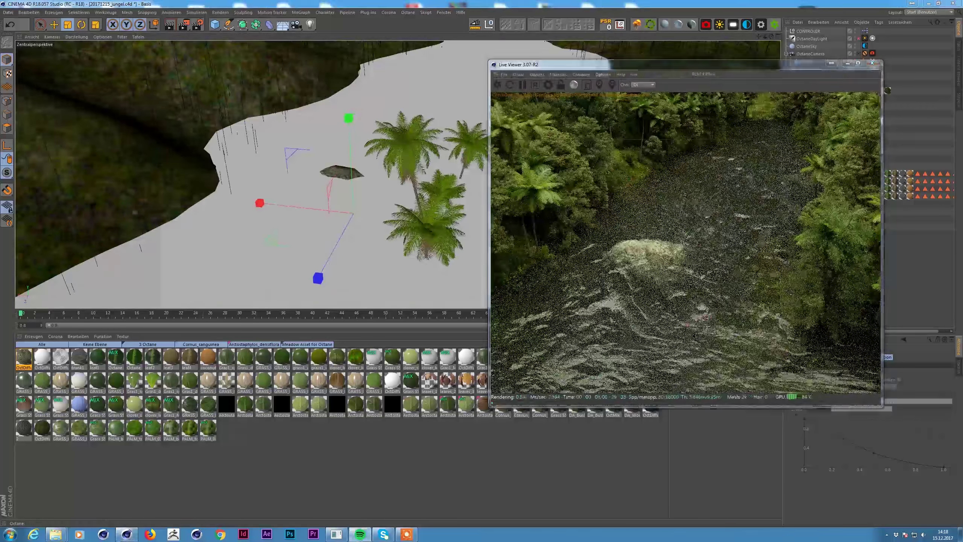
pyautogui.click(801, 234)
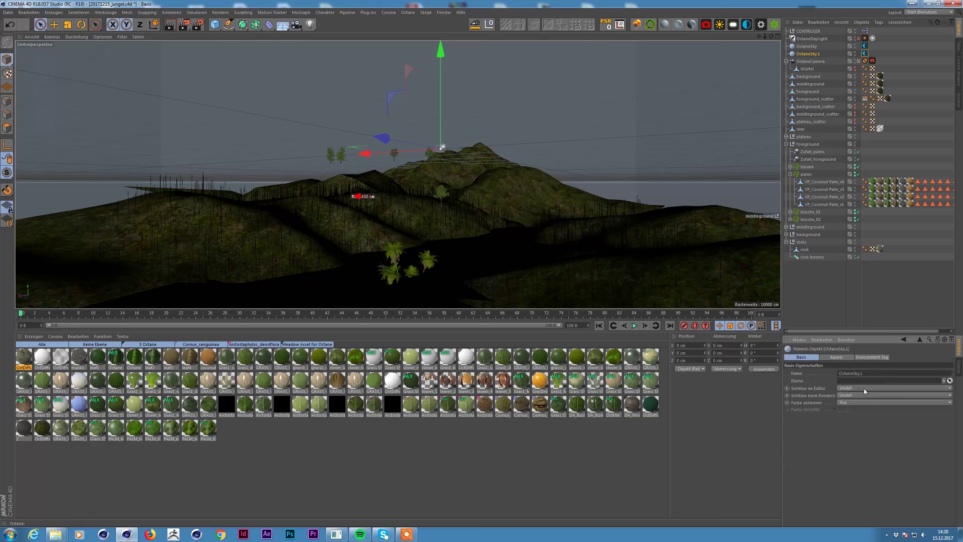
# - Load the cloudy HDR image into the sky environment and set its rotation to about 0.181
pyautogui.moveTo(936, 423); pyautogui.dragTo(899, 425)
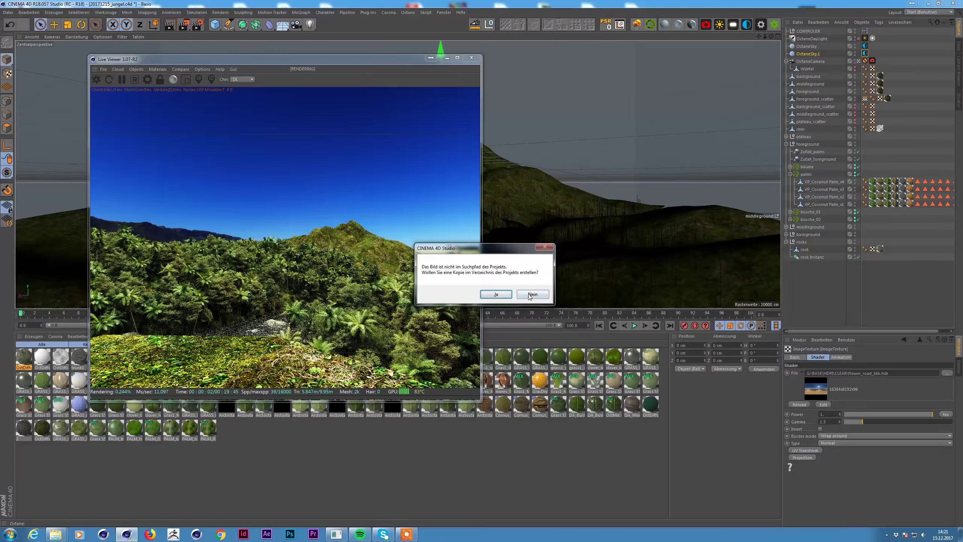
pyautogui.click(532, 294)
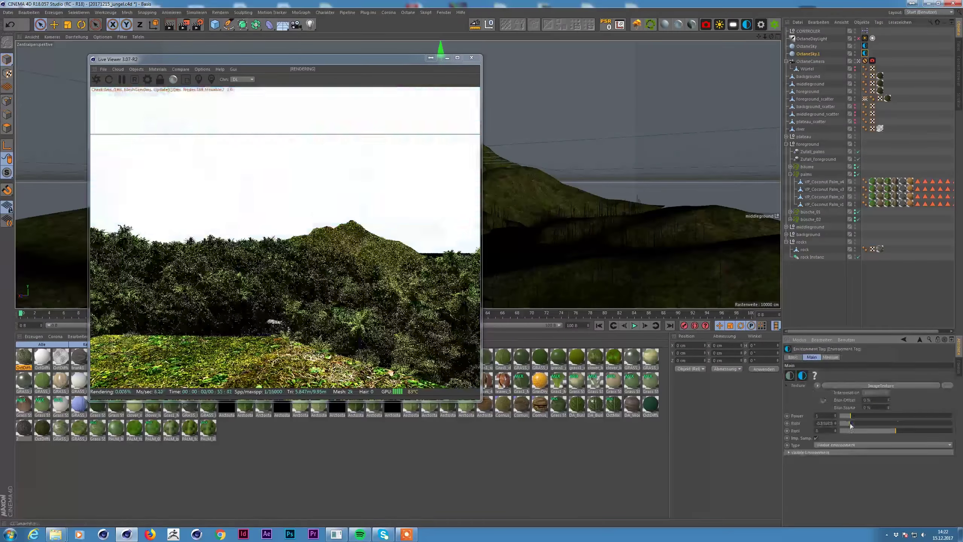
pyautogui.click(788, 452)
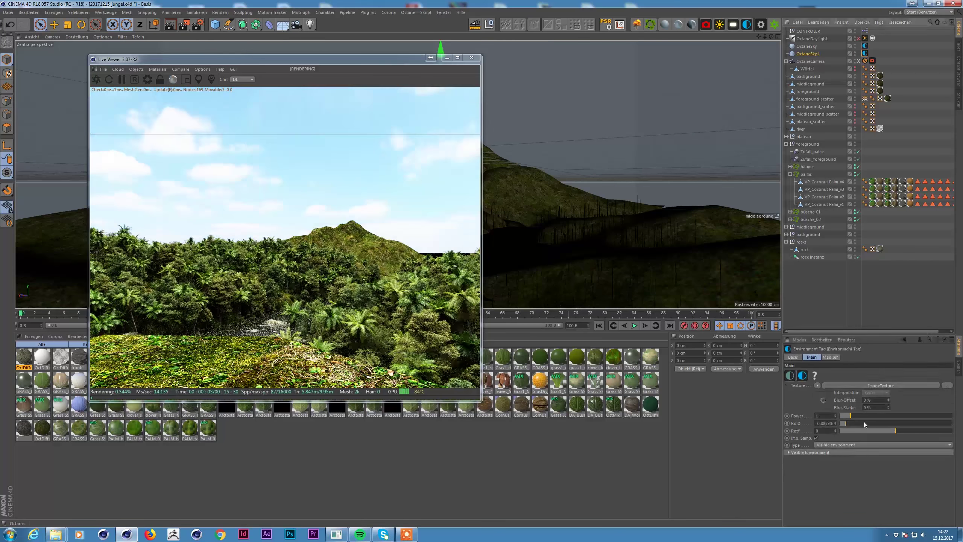
pyautogui.moveTo(864, 421); pyautogui.dragTo(907, 423)
pyautogui.hotkey('ctrl', 'b')
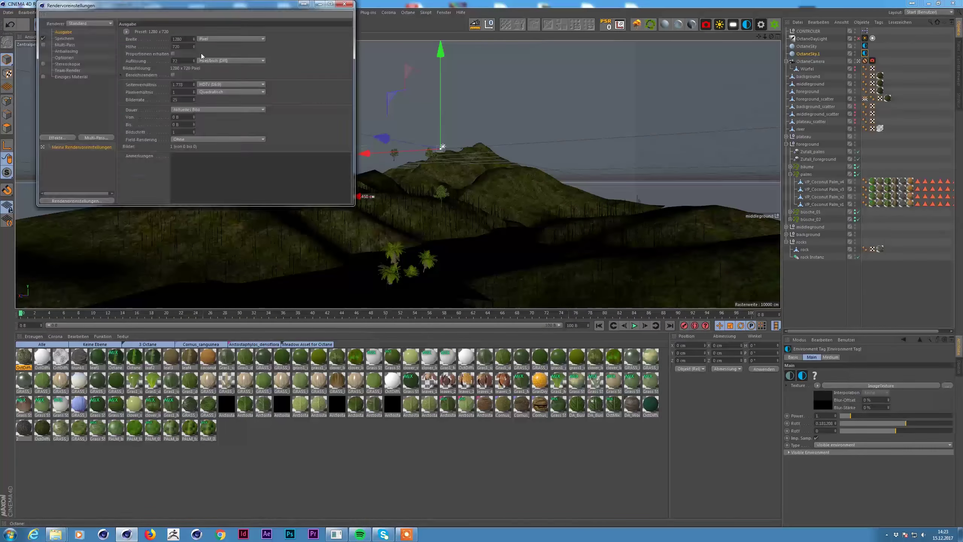
pyautogui.press('Escape')
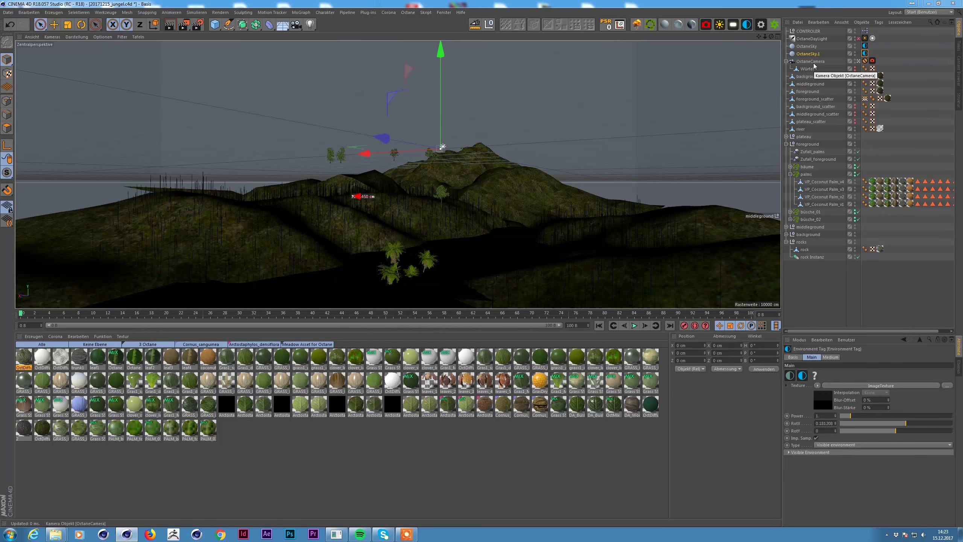
# - Set the render camera lens to 25 mm, show wireframe, and start the live render preview
pyautogui.click(810, 60)
pyautogui.press('n')
pyautogui.press('g')
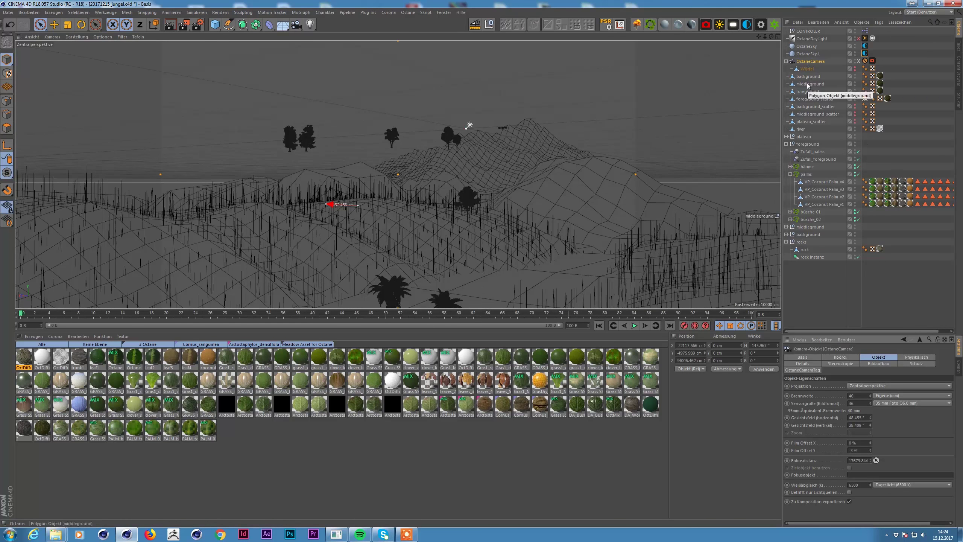
pyautogui.moveTo(870, 395); pyautogui.dragTo(817, 397)
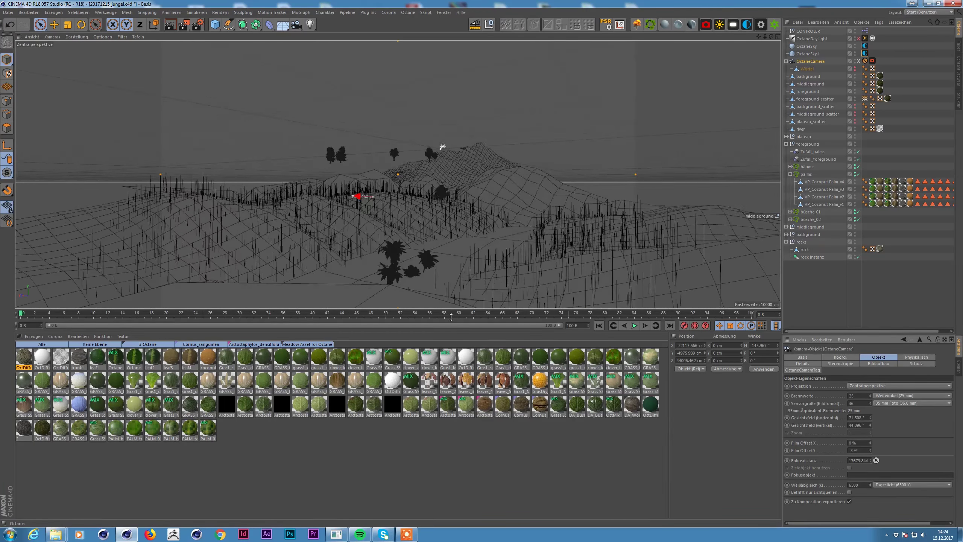
pyautogui.moveTo(451, 317); pyautogui.dragTo(451, 410)
pyautogui.click(459, 183)
pyautogui.click(407, 534)
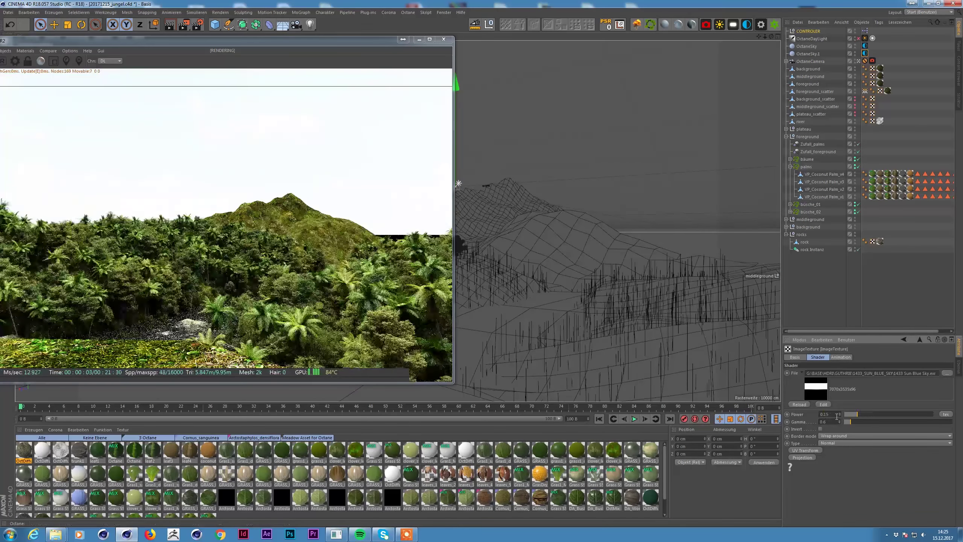
# - Enlarge the live render preview and move the view close to the wireframe
pyautogui.click(27, 110)
pyautogui.moveTo(228, 54); pyautogui.dragTo(228, 226)
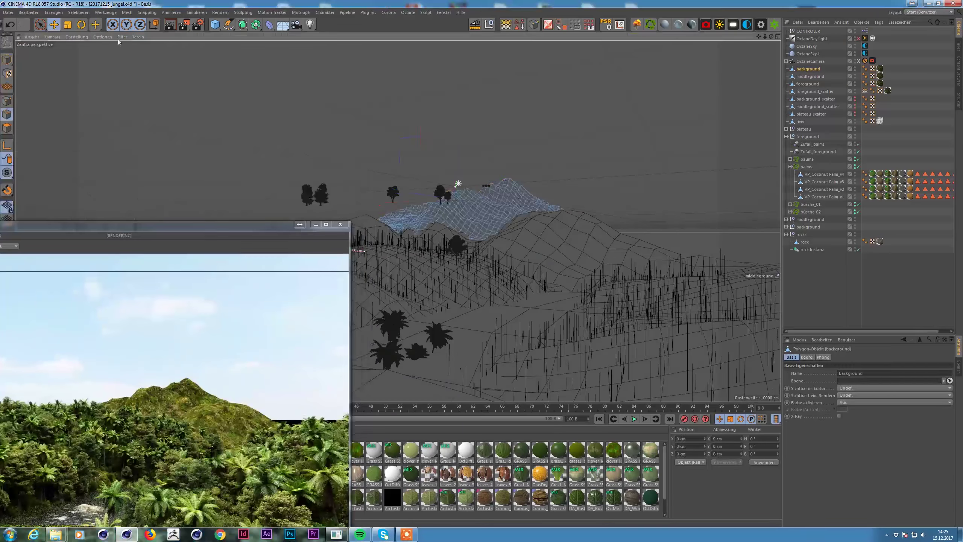
pyautogui.moveTo(586, 235)
pyautogui.keyDown('alt'); pyautogui.mouseDown()
pyautogui.moveTo(527, 326)
pyautogui.moveTo(474, 269)
pyautogui.mouseUp(); pyautogui.keyUp('alt')
pyautogui.moveTo(171, 225); pyautogui.dragTo(626, 60)
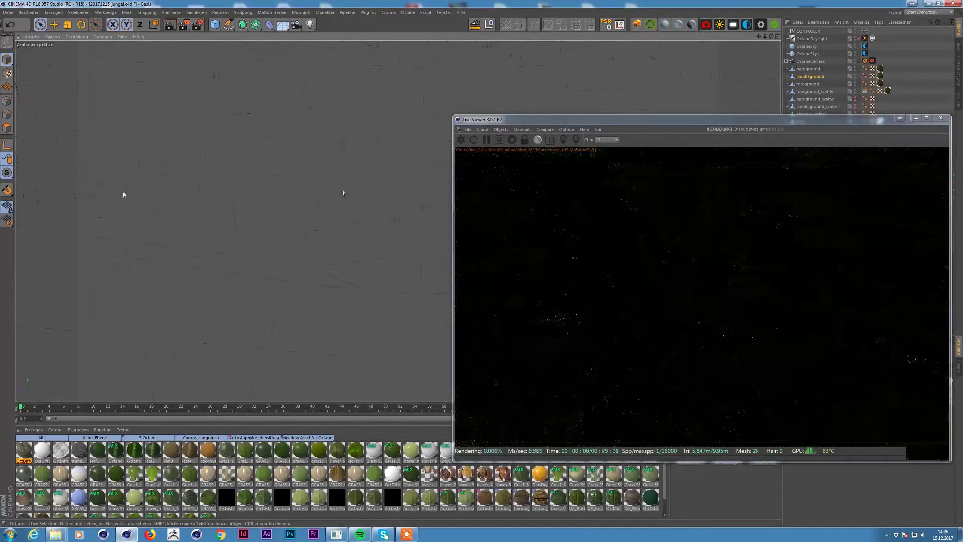
pyautogui.keyDown('alt'); pyautogui.moveTo(255, 315); pyautogui.dragTo(318, 274); pyautogui.keyUp('alt')
pyautogui.hotkey('ctrl', 'shift', 'z')
pyautogui.hotkey('ctrl', 'shift', 'z')
pyautogui.hotkey('ctrl', 'shift', 'z')
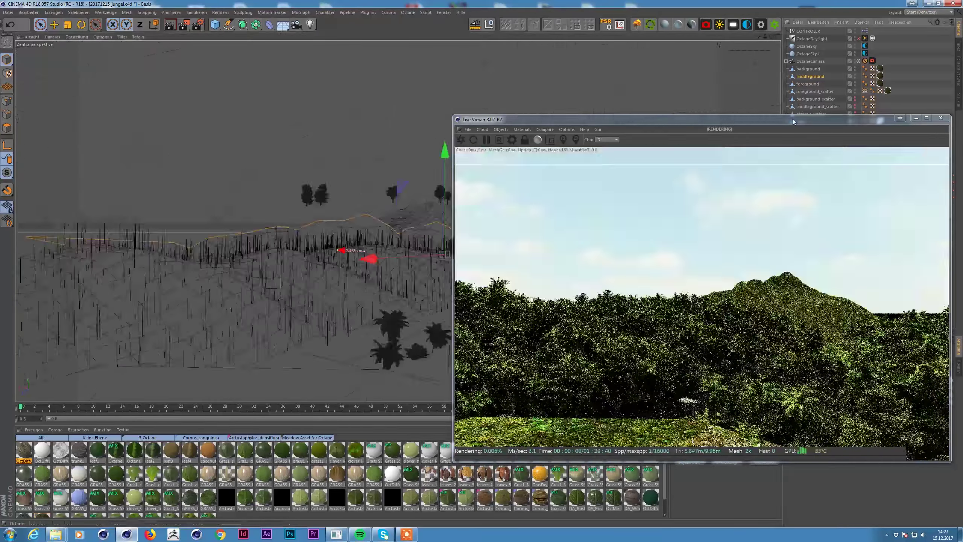
# - Return to the mountain shot and group the rocks and river under a null named river
pyautogui.moveTo(725, 119); pyautogui.dragTo(307, 64)
pyautogui.hotkey('ctrl', 'z')
pyautogui.hotkey('ctrl', 'y')
pyautogui.hotkey('ctrl', 'y')
pyautogui.hotkey('ctrl', 'y')
pyautogui.hotkey('ctrl', 'y')
pyautogui.click(786, 227)
pyautogui.click(811, 76)
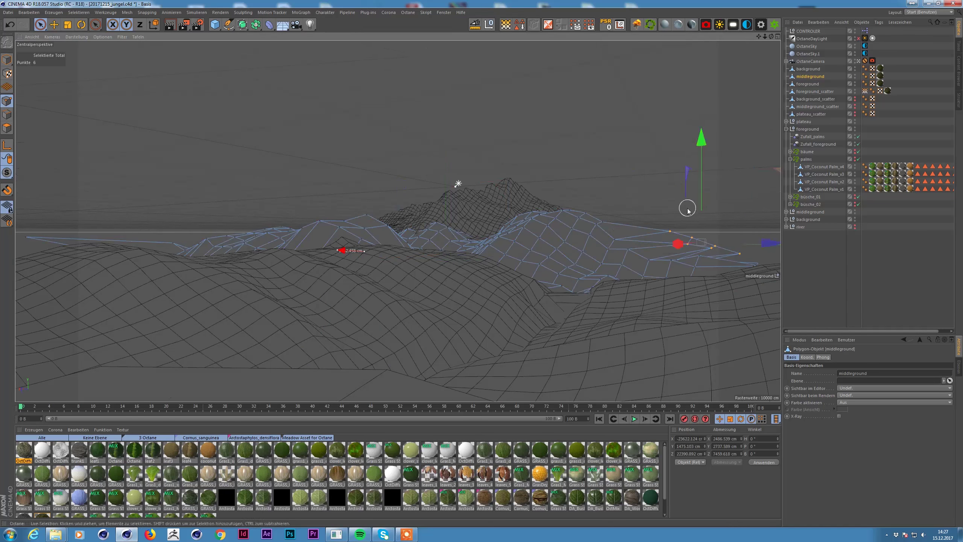
# - Frame the middleground scatter mesh and put the middleground terrain into point editing
pyautogui.scroll(5, 687, 209)
pyautogui.hotkey('ctrl', 'shift', 'z')
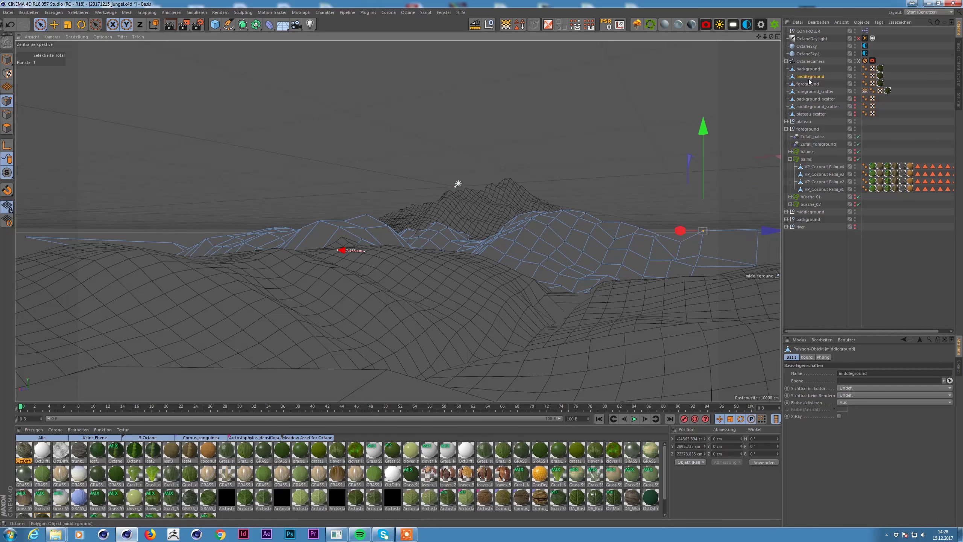
pyautogui.click(817, 106)
pyautogui.hotkey('ctrl', 'shift', 'z')
pyautogui.hotkey('ctrl', 'shift', 'z')
pyautogui.hotkey('ctrl', 'shift', 'z')
pyautogui.hotkey('ctrl', 'shift', 'z')
pyautogui.hotkey('ctrl', 'shift', 'z')
pyautogui.hotkey('ctrl', 'shift', 'z')
pyautogui.hotkey('ctrl', 'z')
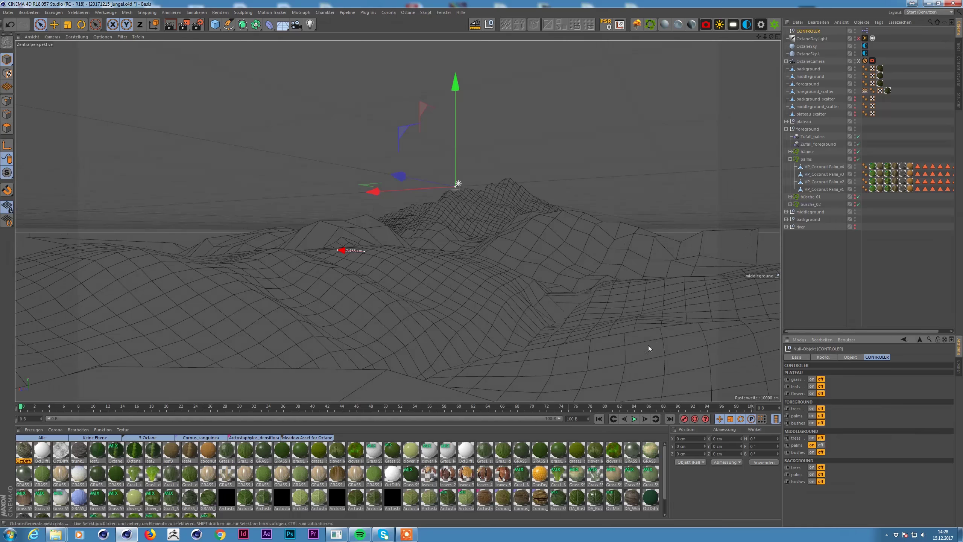
pyautogui.click(662, 261)
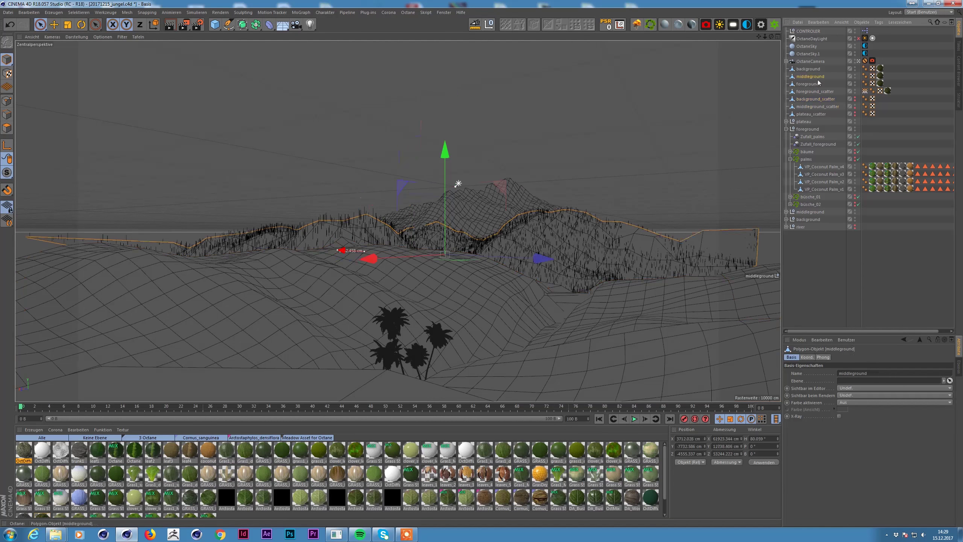
pyautogui.press('Return')
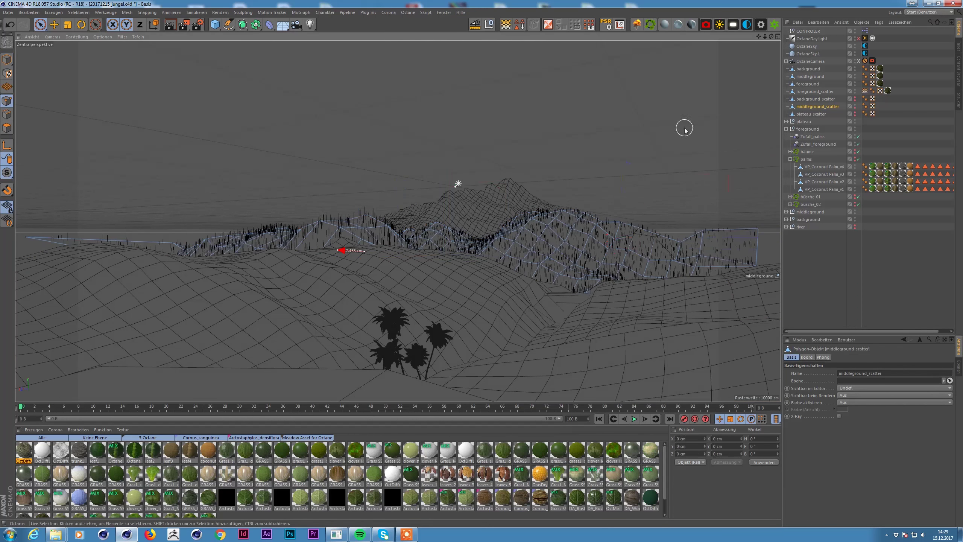
# - Select the foreground, middleground and background scatter meshes and copy them
pyautogui.click(459, 184)
pyautogui.moveTo(458, 184)
pyautogui.keyDown('alt'); pyautogui.mouseDown()
pyautogui.moveTo(364, 213)
pyautogui.moveTo(421, 243)
pyautogui.moveTo(302, 252)
pyautogui.moveTo(529, 232)
pyautogui.mouseUp(); pyautogui.keyUp('alt')
pyautogui.click(814, 106)
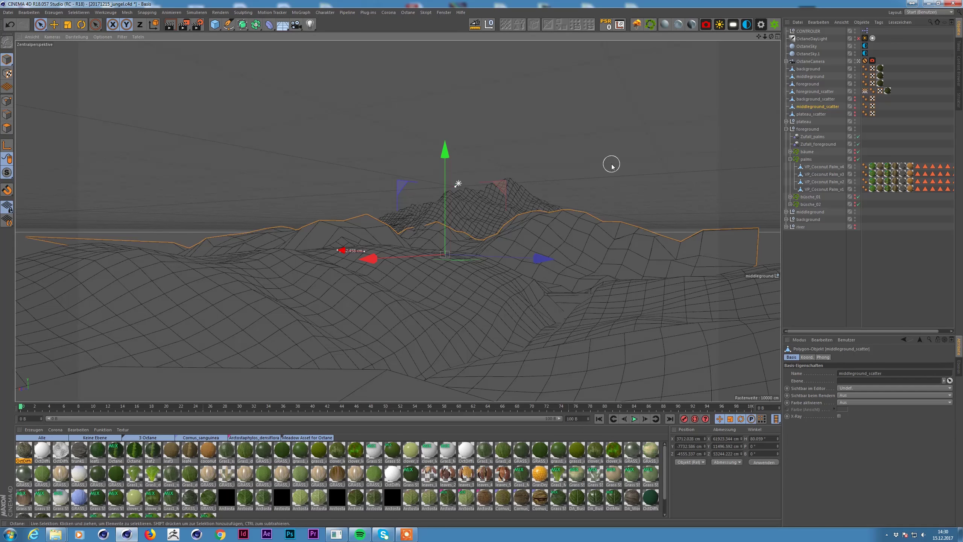
pyautogui.keyDown('alt'); pyautogui.moveTo(611, 167); pyautogui.dragTo(521, 193); pyautogui.keyUp('alt')
pyautogui.keyDown('ctrl'); pyautogui.click(816, 98); pyautogui.keyUp('ctrl')
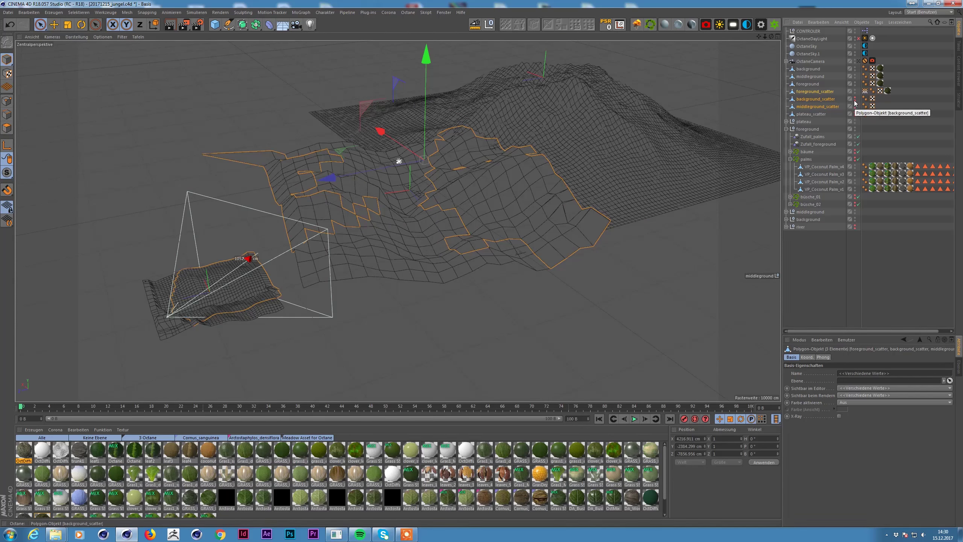
pyautogui.hotkey('ctrl', 'c')
# - Paste the copied scatter meshes into a new empty document
pyautogui.hotkey('ctrl', 'n')
pyautogui.hotkey('ctrl', 'v')
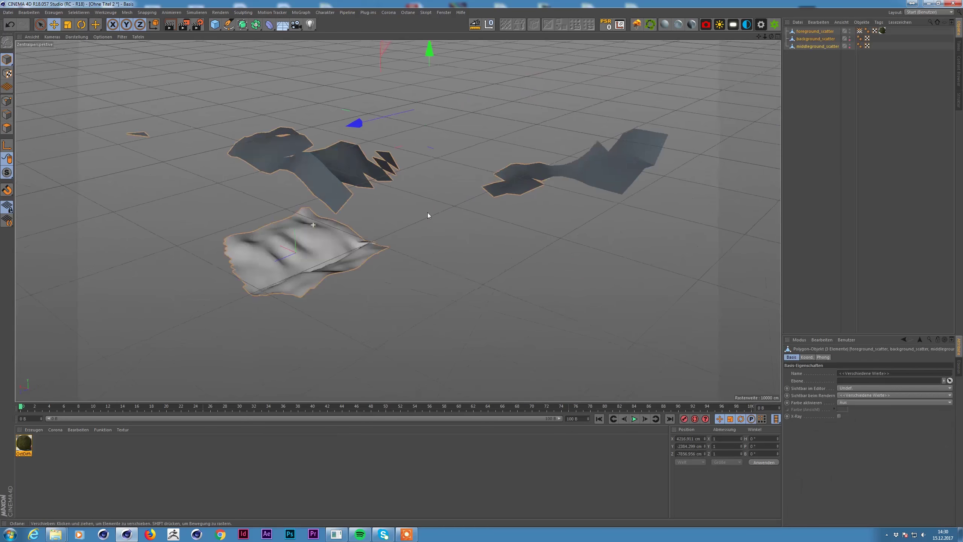
pyautogui.click(859, 428)
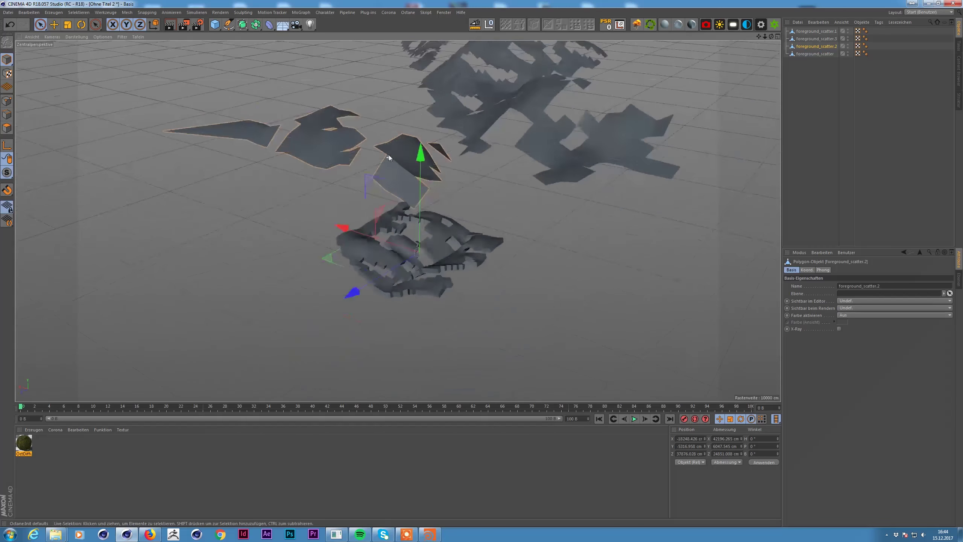
# - Extrude the scatter mesh's polygons into thick slabs with a raised Offset
pyautogui.click(6, 128)
pyautogui.rightClick(397, 169)
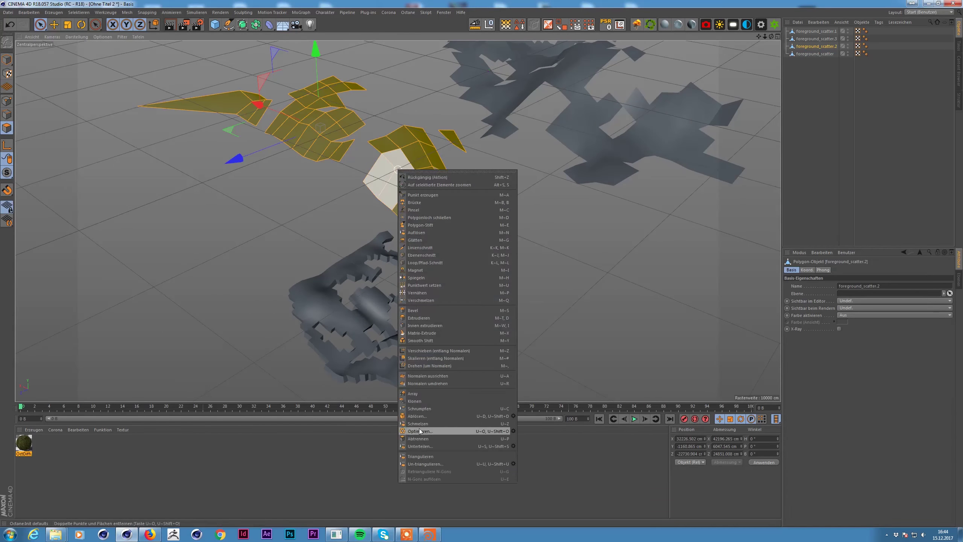
pyautogui.click(415, 319)
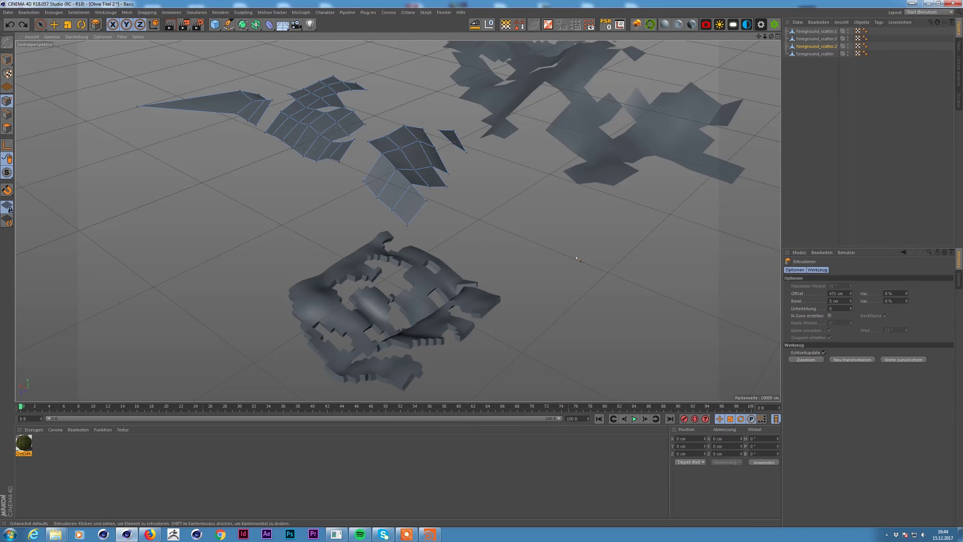
pyautogui.rightClick(373, 312)
pyautogui.click(373, 311)
pyautogui.rightClick(379, 366)
pyautogui.click(380, 366)
pyautogui.moveTo(436, 228)
pyautogui.keyDown('alt'); pyautogui.mouseDown()
pyautogui.moveTo(488, 175)
pyautogui.moveTo(441, 187)
pyautogui.mouseUp(); pyautogui.keyUp('alt')
pyautogui.scroll(5, 365, 181)
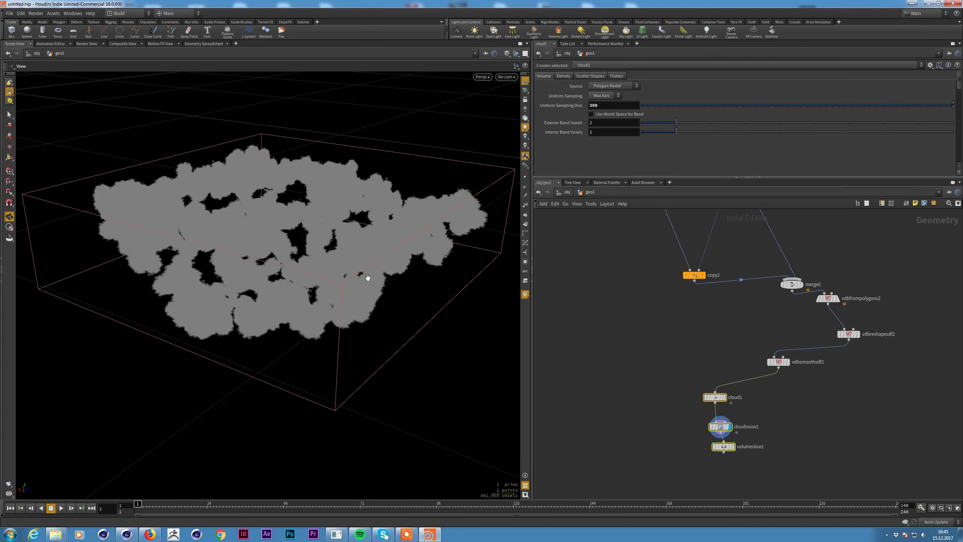
# - Load fog_vdb_emitter_middleground.obj into file1 and display scatter1's points across it
pyautogui.scroll(5, 739, 357)
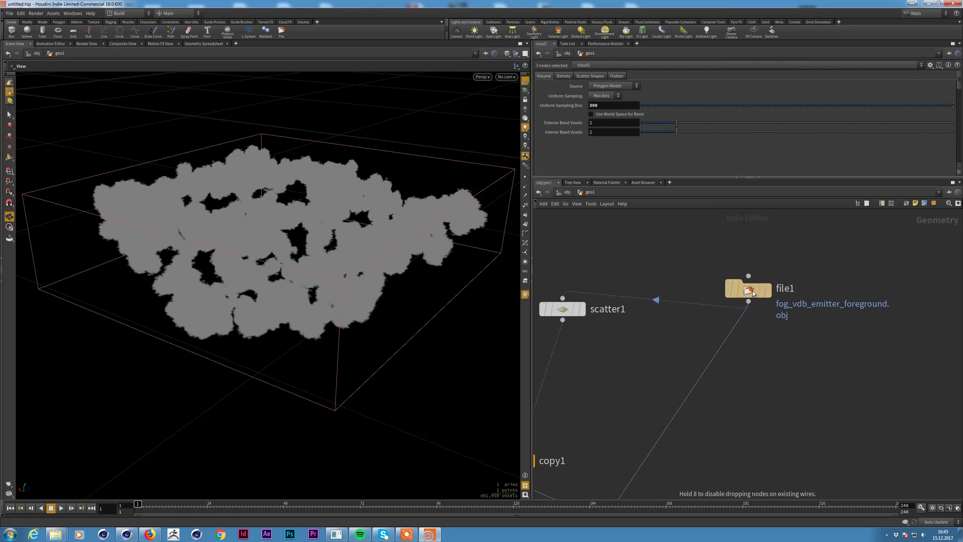
pyautogui.click(776, 286)
pyautogui.scroll(-3, 778, 289)
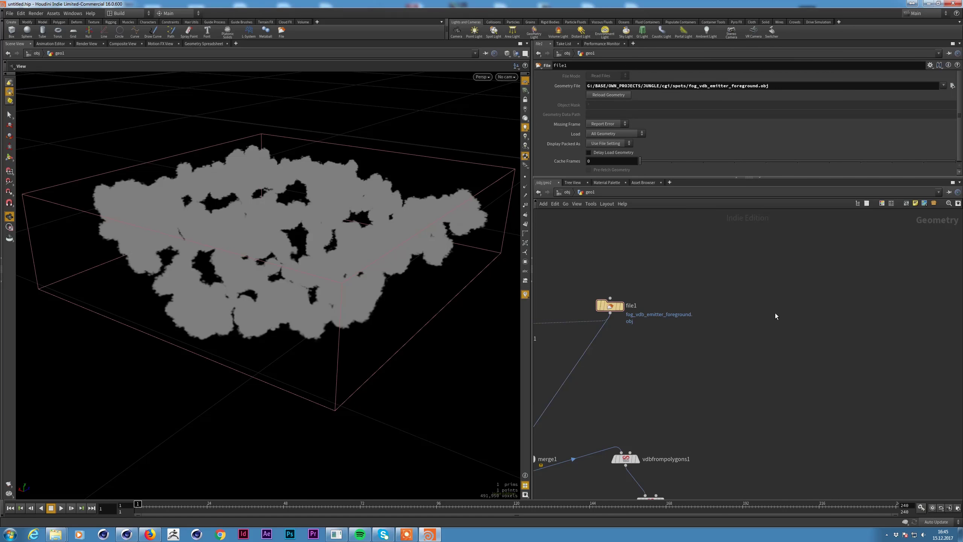
pyautogui.click(620, 306)
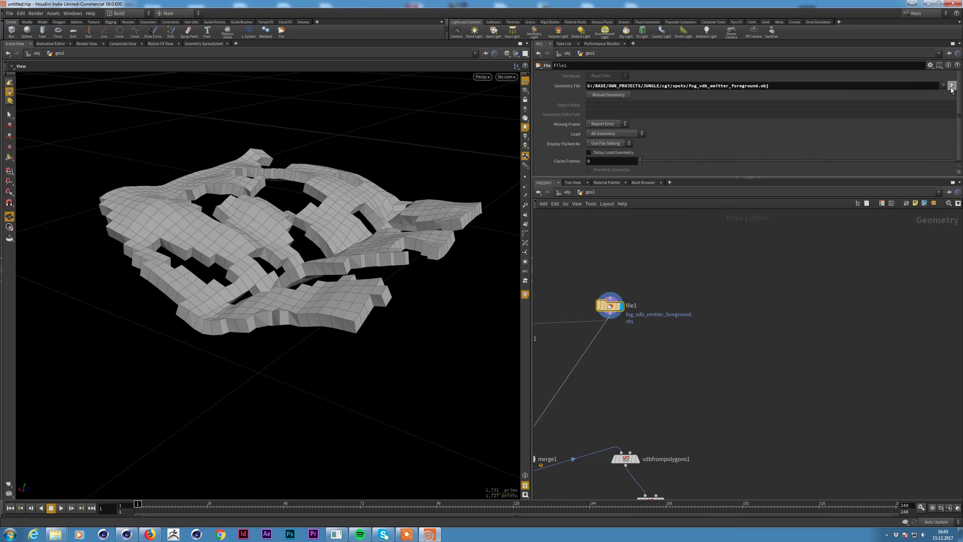
pyautogui.click(952, 86)
pyautogui.click(788, 69)
pyautogui.click(908, 192)
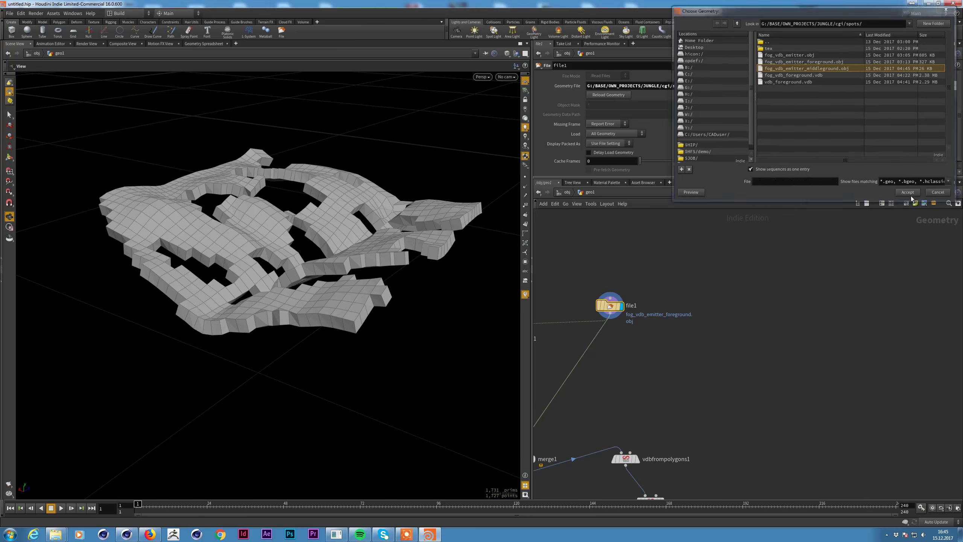
pyautogui.press('h')
pyautogui.click(672, 326)
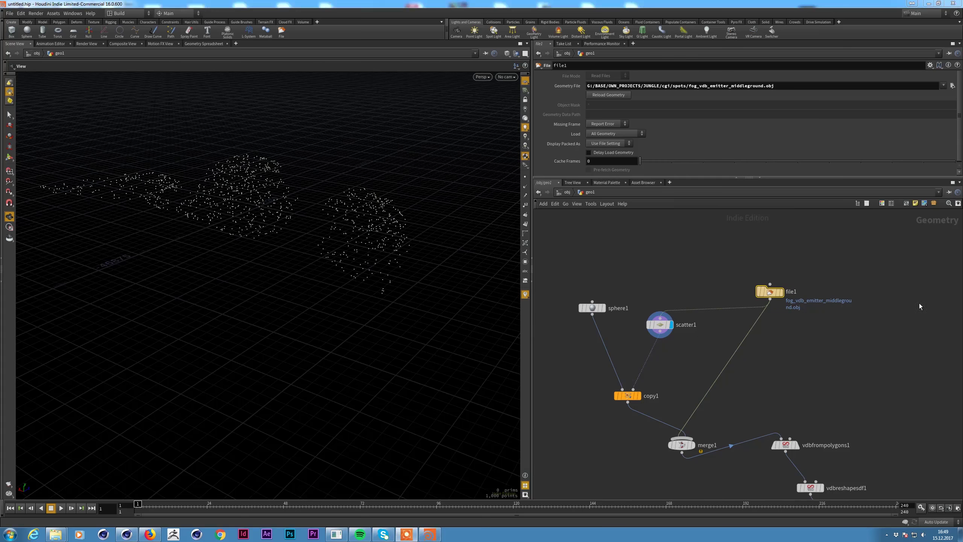
# - Display sphere1, copy1 and merge1, reviewing copy1's stamp variables and sphere1's scale expression
pyautogui.moveTo(660, 324); pyautogui.dragTo(661, 324)
pyautogui.moveTo(598, 309); pyautogui.dragTo(598, 311)
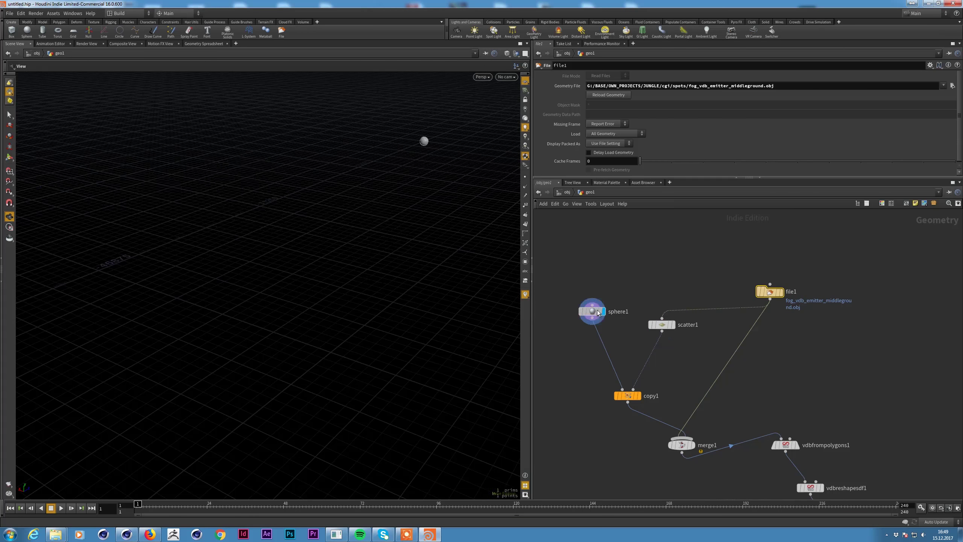
pyautogui.click(639, 396)
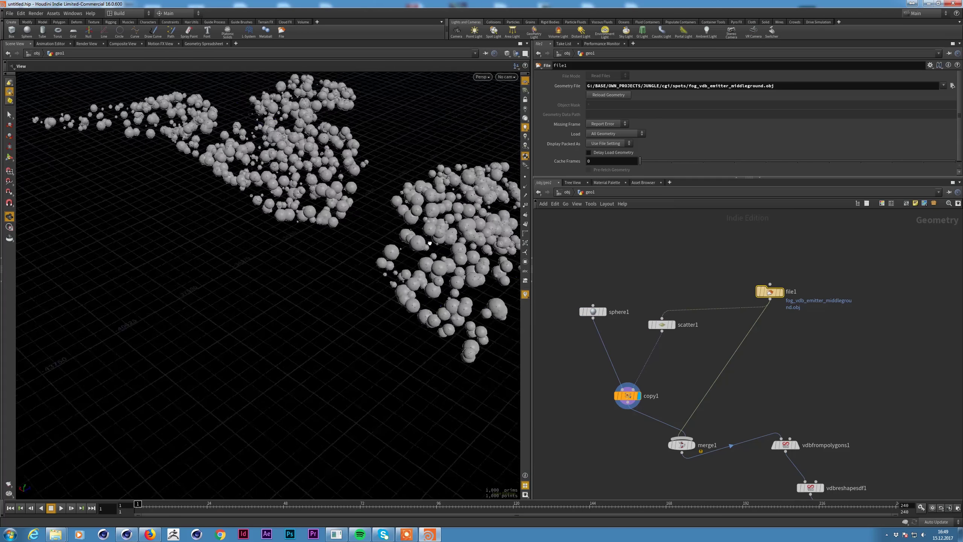
pyautogui.click(629, 397)
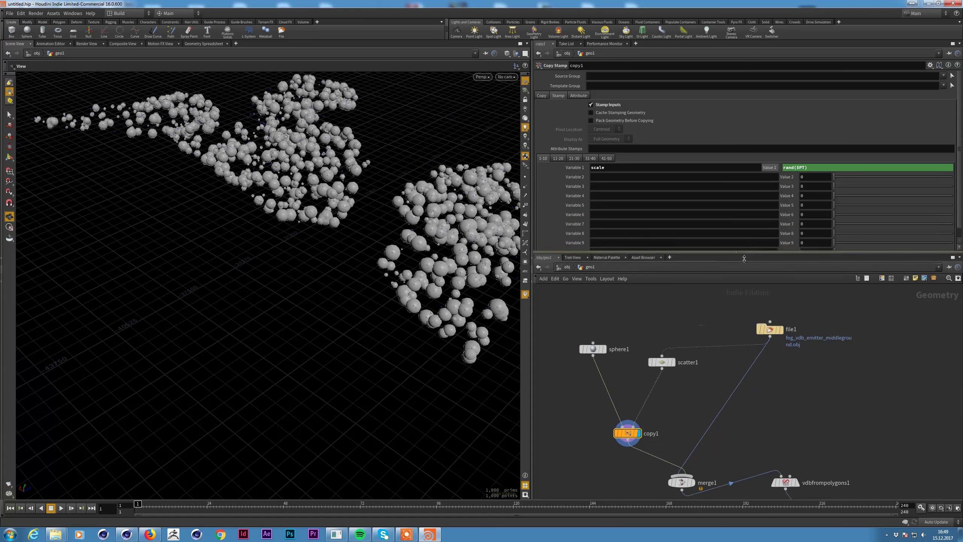
pyautogui.click(541, 95)
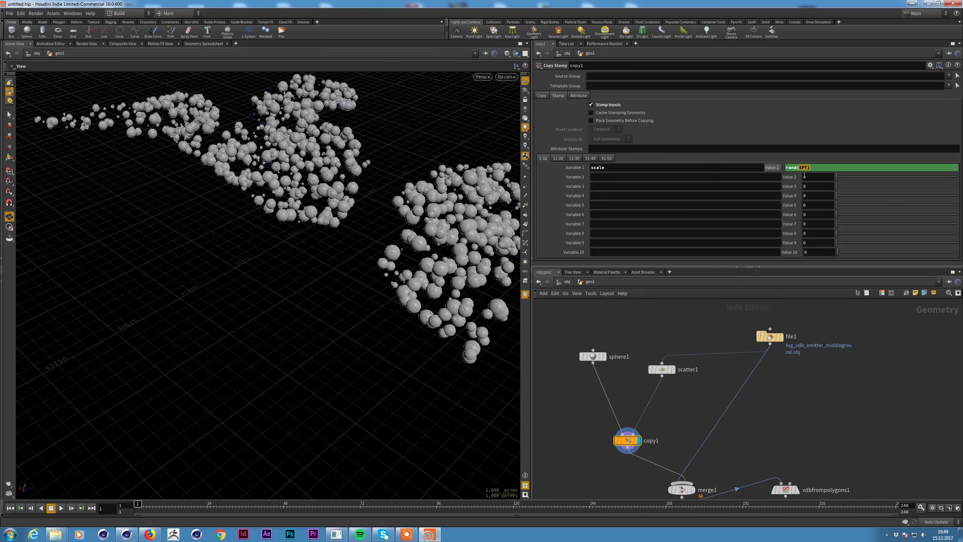
pyautogui.click(595, 355)
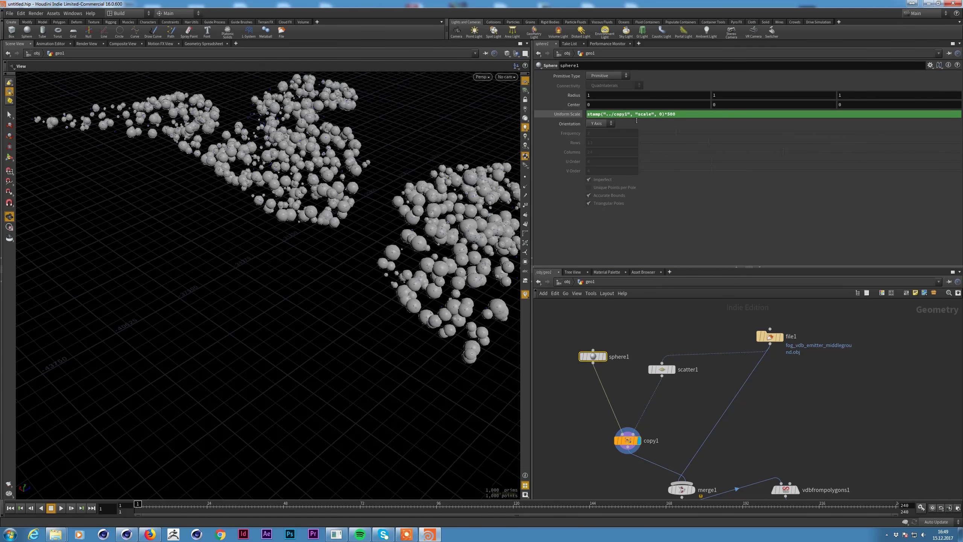
pyautogui.moveTo(674, 433); pyautogui.dragTo(649, 355, button='middle')
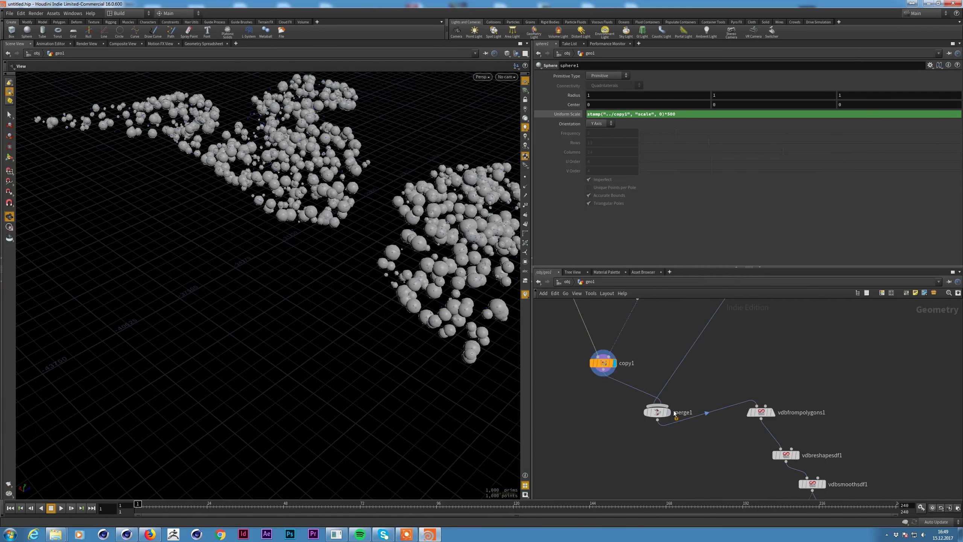
pyautogui.click(667, 412)
pyautogui.moveTo(228, 273)
pyautogui.mouseDown()
pyautogui.moveTo(282, 299)
pyautogui.moveTo(450, 302)
pyautogui.mouseUp()
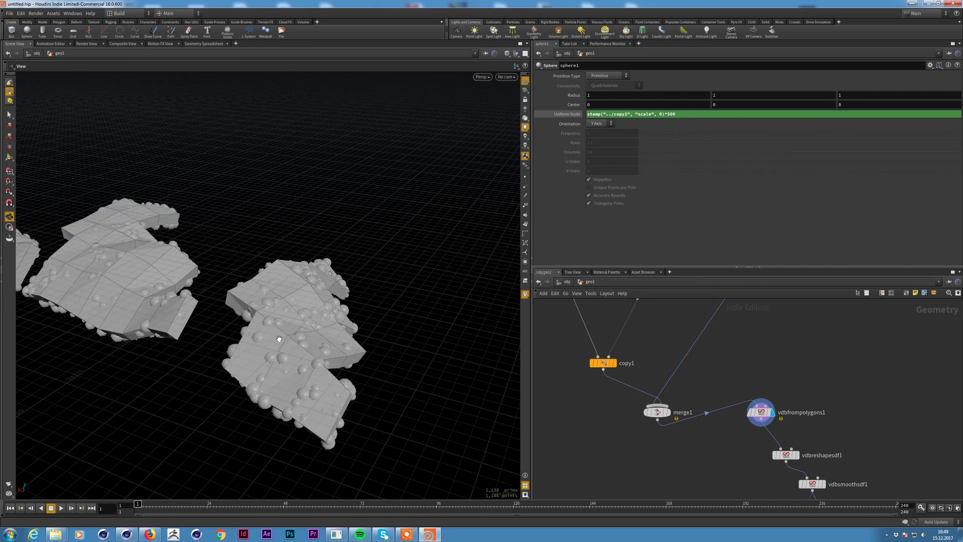
# - View the VDB, reshaped and smoothed fog from above, then display scatter2's points
pyautogui.scroll(3, 425, 299)
pyautogui.click(768, 413)
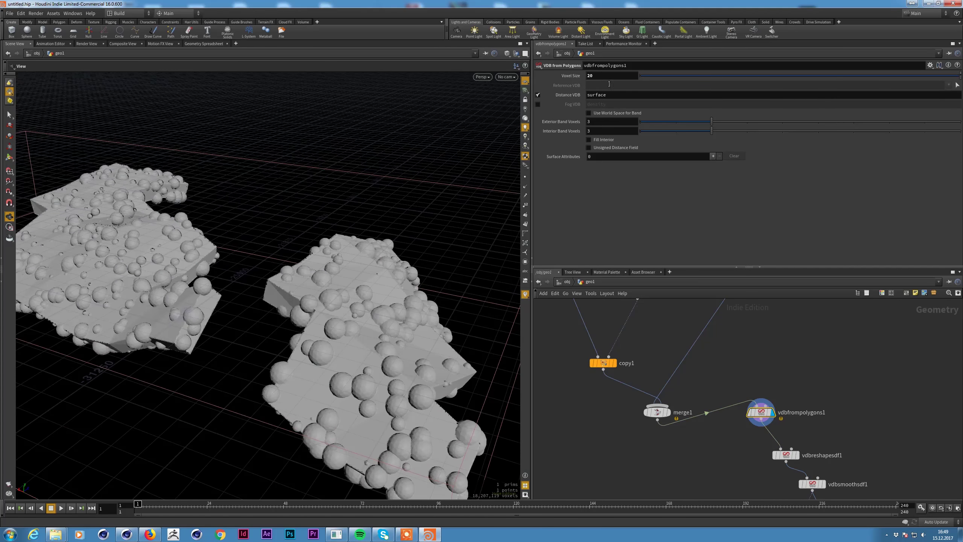
pyautogui.moveTo(816, 426); pyautogui.dragTo(805, 351, button='middle')
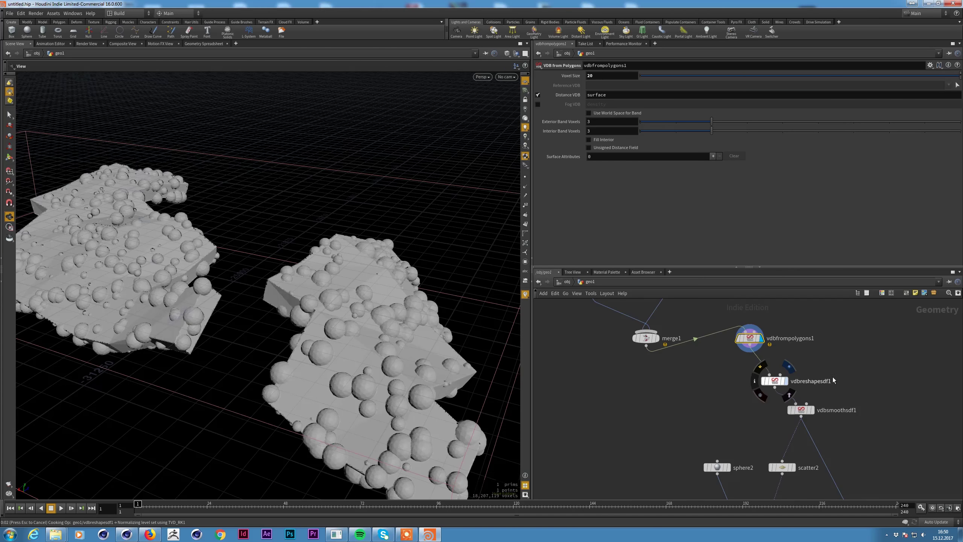
pyautogui.moveTo(383, 340)
pyautogui.mouseDown()
pyautogui.moveTo(334, 258)
pyautogui.moveTo(360, 274)
pyautogui.mouseUp()
pyautogui.click(774, 380)
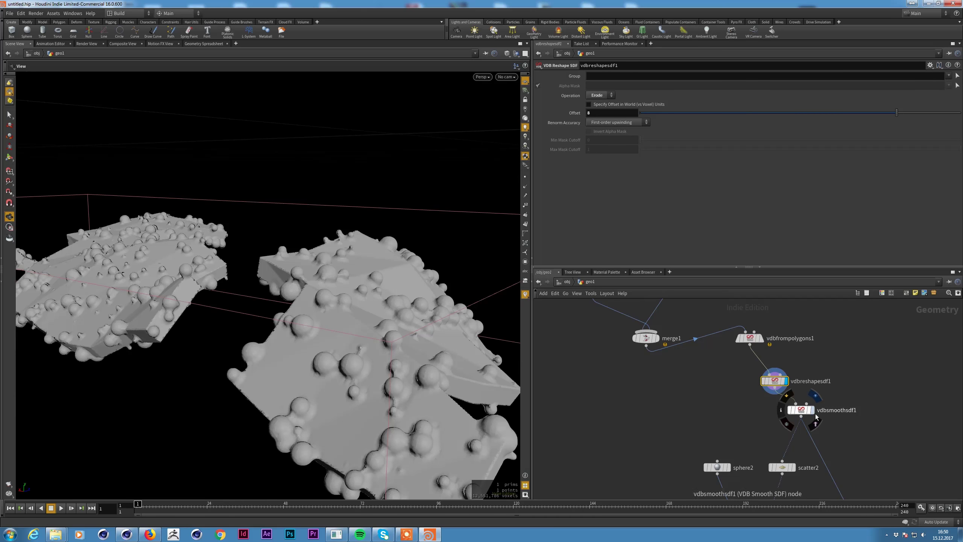
pyautogui.moveTo(397, 333)
pyautogui.mouseDown()
pyautogui.moveTo(311, 338)
pyautogui.moveTo(389, 355)
pyautogui.moveTo(314, 305)
pyautogui.moveTo(341, 246)
pyautogui.mouseUp()
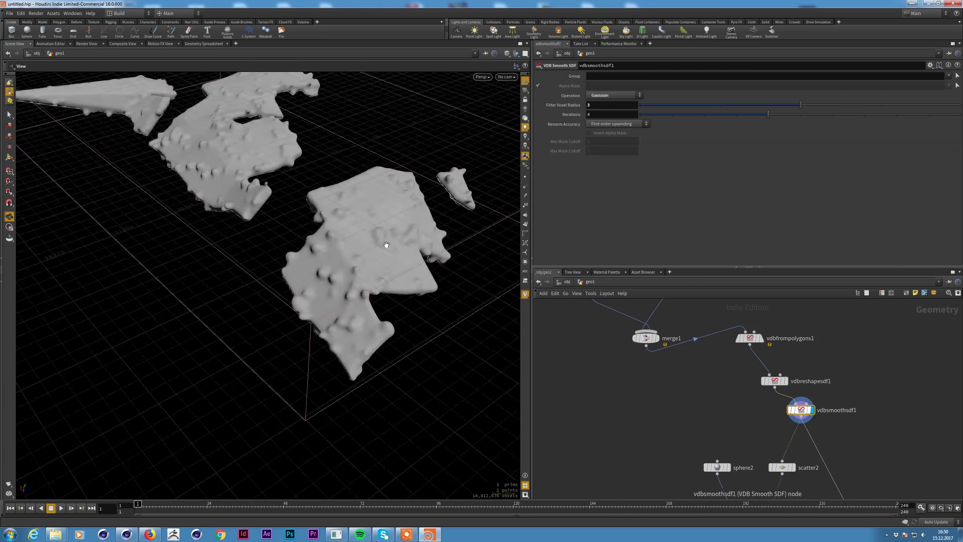
pyautogui.moveTo(833, 476); pyautogui.dragTo(817, 399, button='middle')
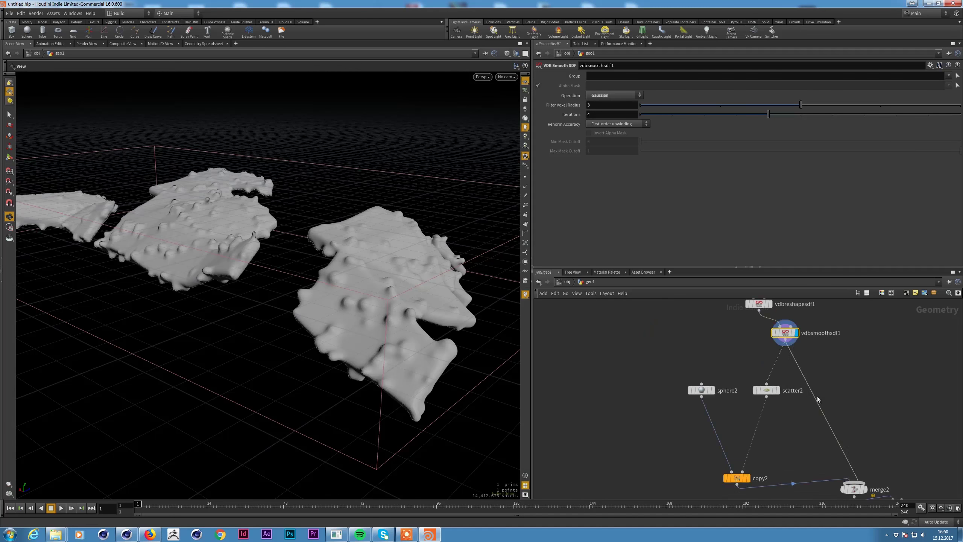
pyautogui.click(777, 390)
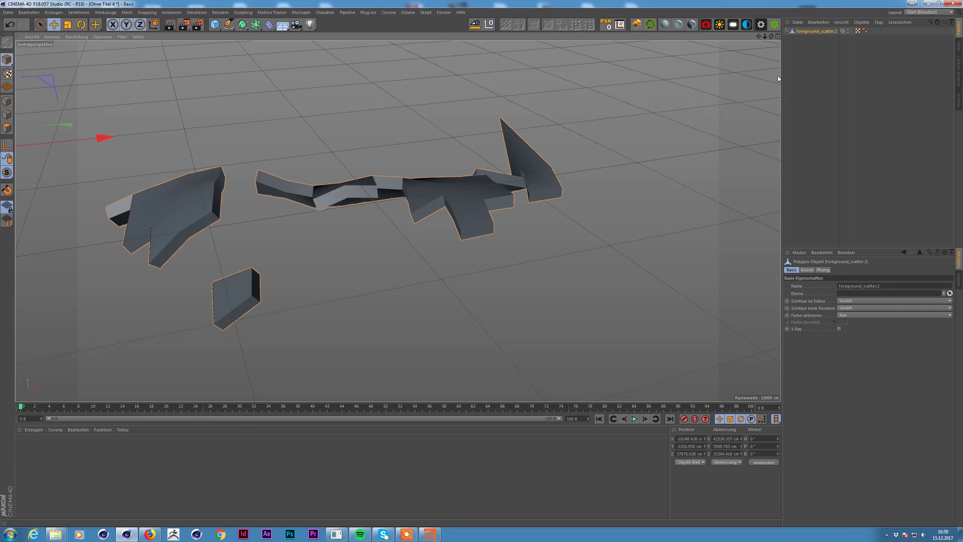
# - Select all polygons of the emitter object, then switch to the Ohne Titel 2 document
pyautogui.click(778, 79)
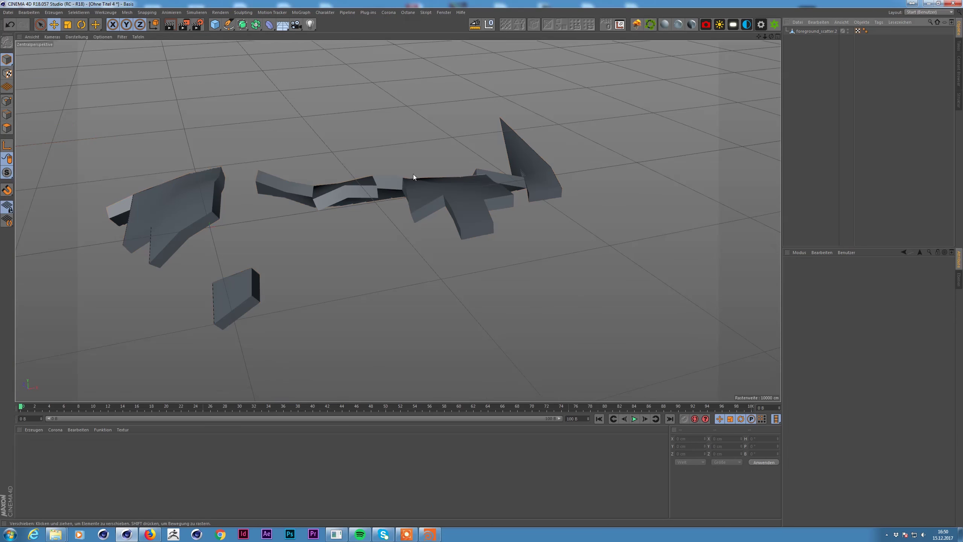
pyautogui.keyDown('alt'); pyautogui.moveTo(413, 174); pyautogui.dragTo(557, 214); pyautogui.keyUp('alt')
pyautogui.click(7, 127)
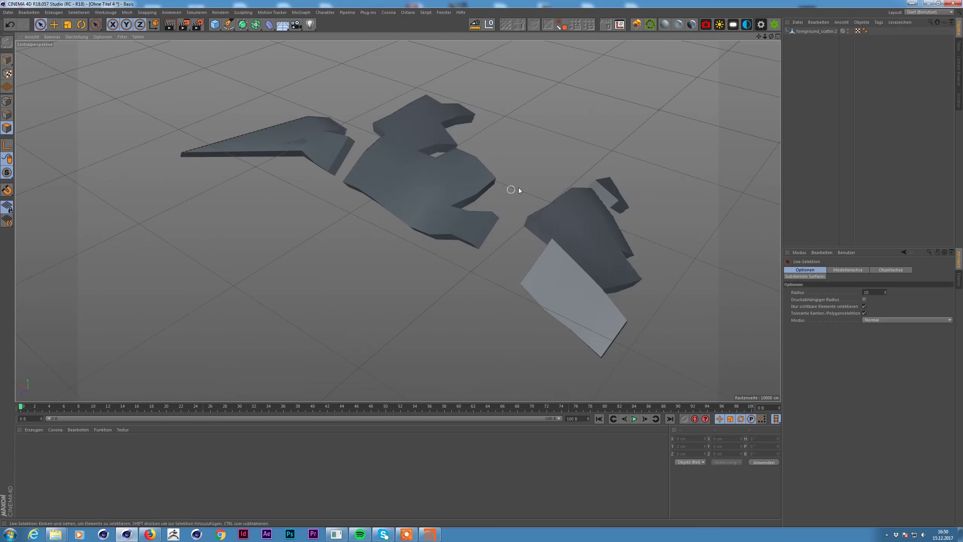
pyautogui.hotkey('ctrl', 'a')
pyautogui.scroll(5, 439, 174)
pyautogui.moveTo(441, 175)
pyautogui.keyDown('alt'); pyautogui.mouseDown()
pyautogui.moveTo(451, 129)
pyautogui.moveTo(572, 166)
pyautogui.mouseUp(); pyautogui.keyUp('alt')
pyautogui.click(572, 166)
pyautogui.click(444, 12)
pyautogui.click(459, 197)
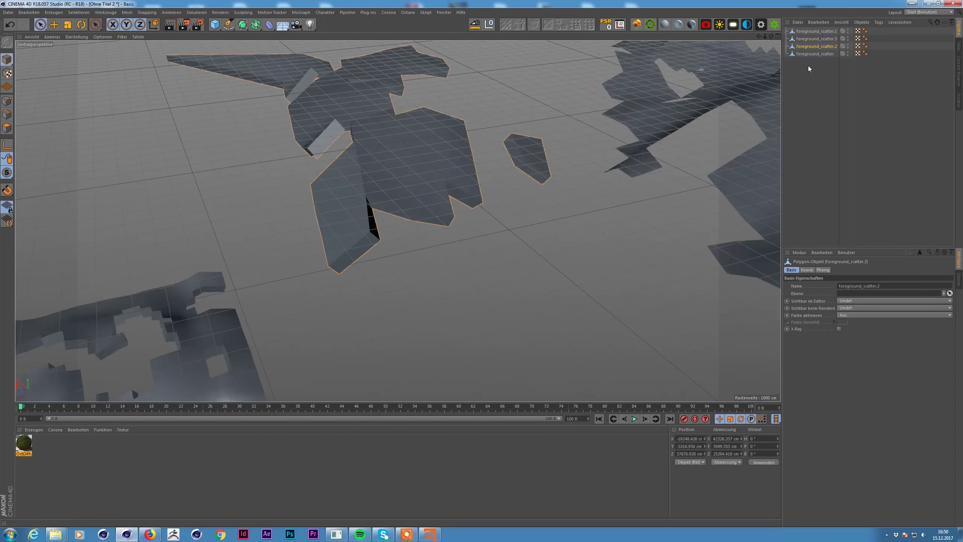
# - Test-extrude a connected polygon group into thick slabs, then undo it
pyautogui.keyDown('alt'); pyautogui.moveTo(155, 130); pyautogui.dragTo(370, 260); pyautogui.keyUp('alt')
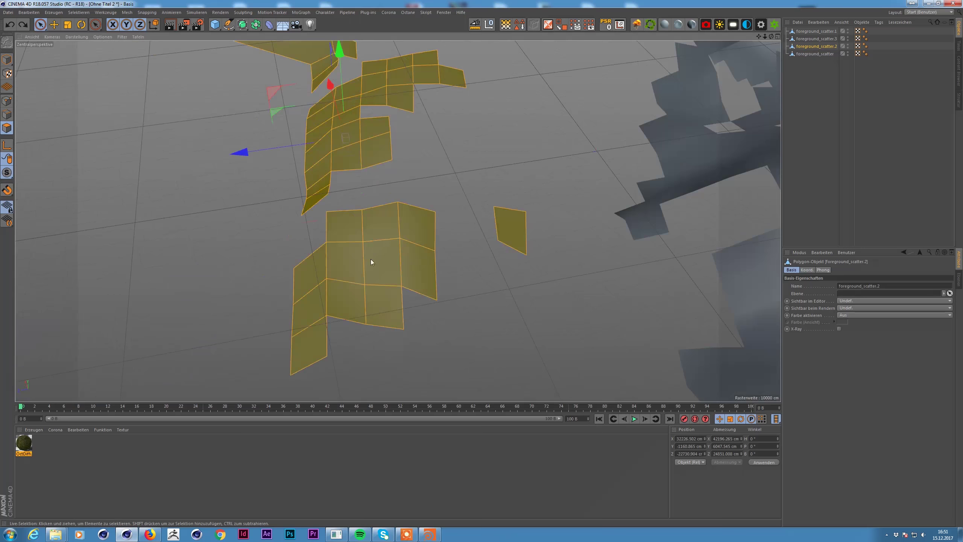
pyautogui.hotkey('ctrl', 'shift', 'a')
pyautogui.scroll(3, 369, 138)
pyautogui.doubleClick(369, 138)
pyautogui.rightClick(370, 140)
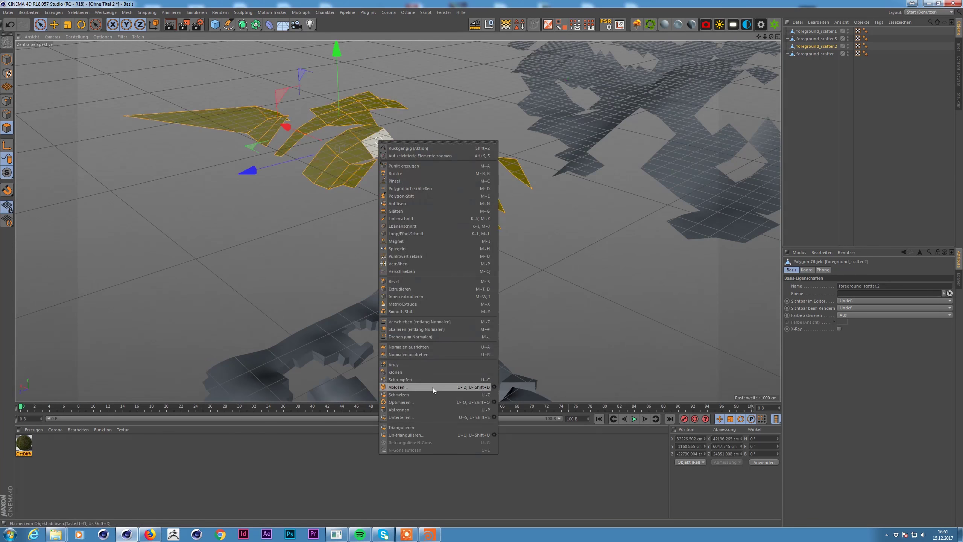
pyautogui.click(399, 289)
pyautogui.moveTo(467, 224); pyautogui.dragTo(503, 219)
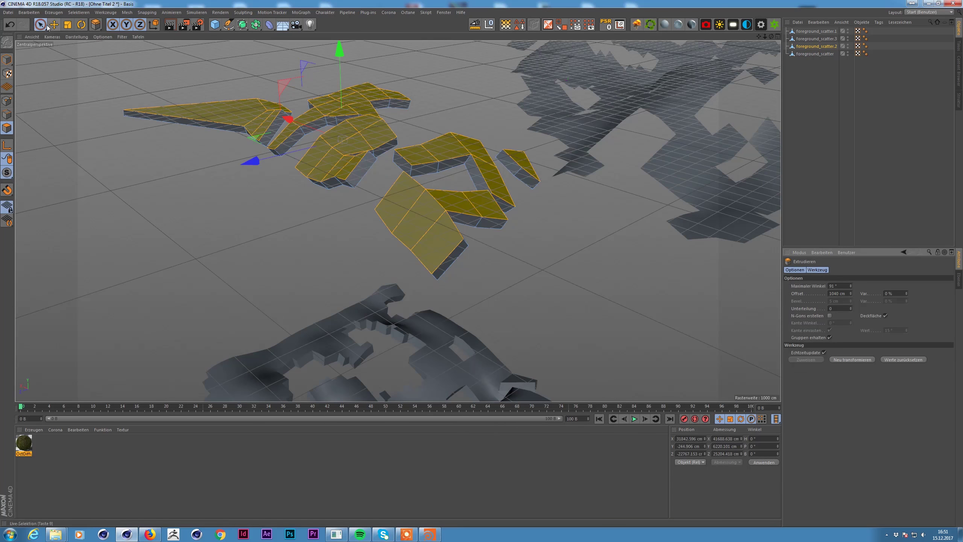
pyautogui.hotkey('ctrl', 'z')
# - Connect the scatter objects in Ohne Titel 4 and export them as an OBJ file
pyautogui.click(443, 12)
pyautogui.click(461, 207)
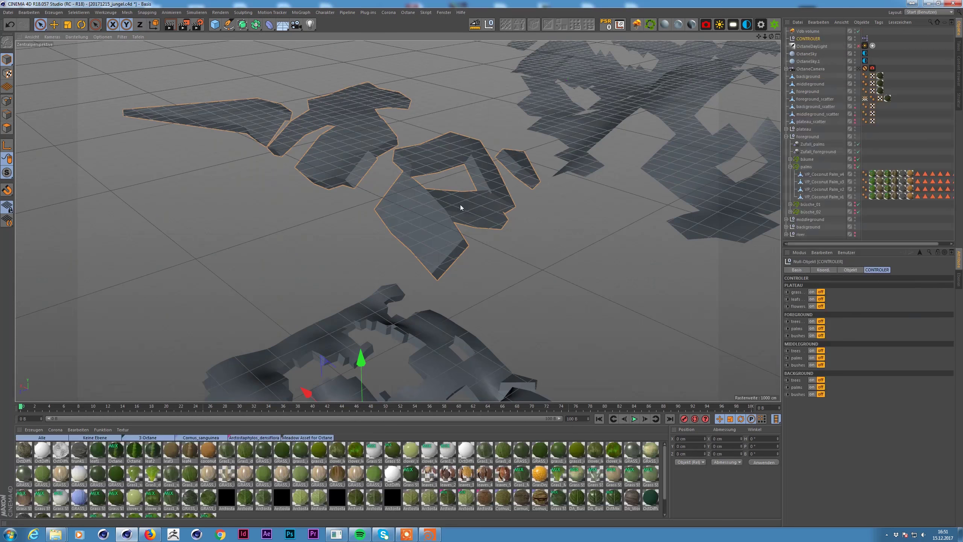
pyautogui.click(443, 12)
pyautogui.click(466, 135)
pyautogui.keyDown('shift'); pyautogui.click(808, 38); pyautogui.keyUp('shift')
pyautogui.click(8, 12)
pyautogui.click(146, 254)
pyautogui.click(480, 352)
pyautogui.click(429, 534)
pyautogui.click(737, 375)
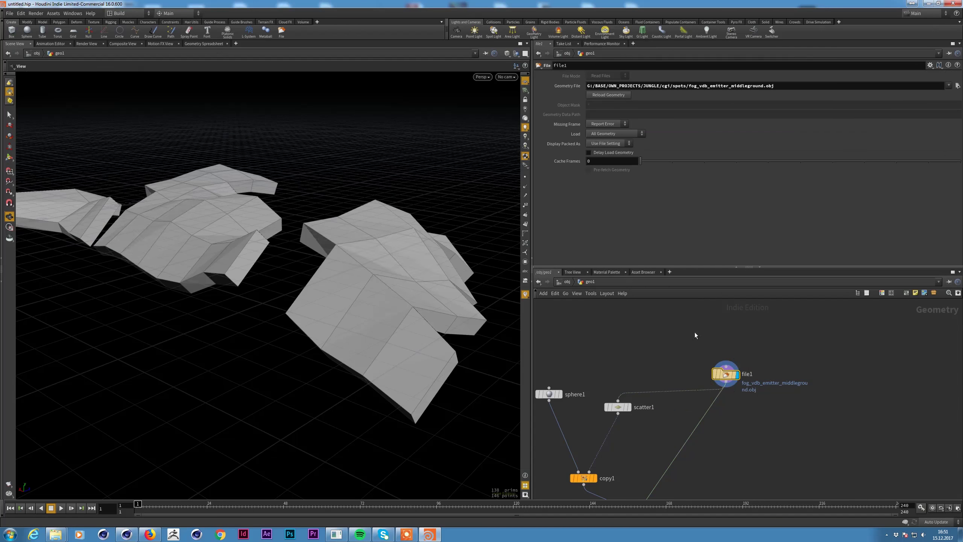
pyautogui.scroll(-5, 675, 379)
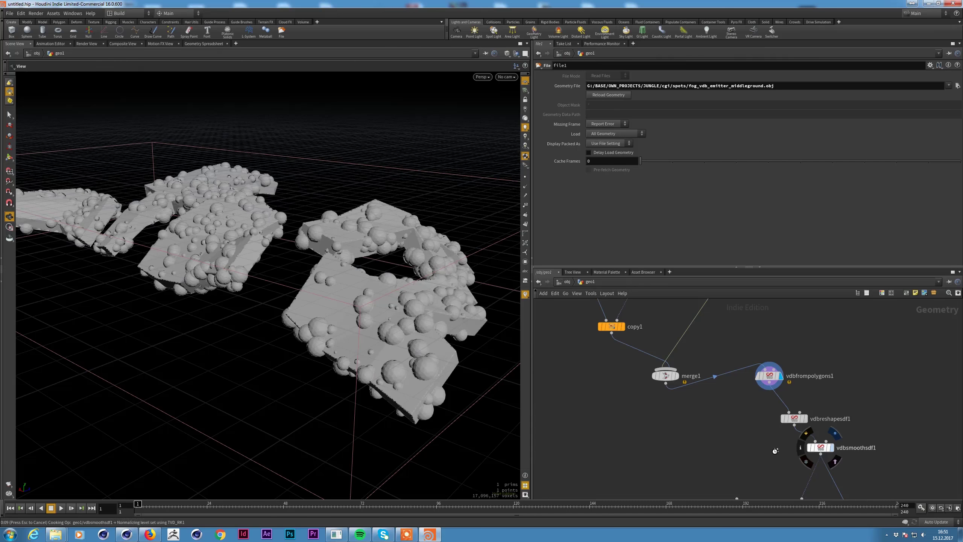
pyautogui.scroll(-4, 811, 453)
pyautogui.click(772, 380)
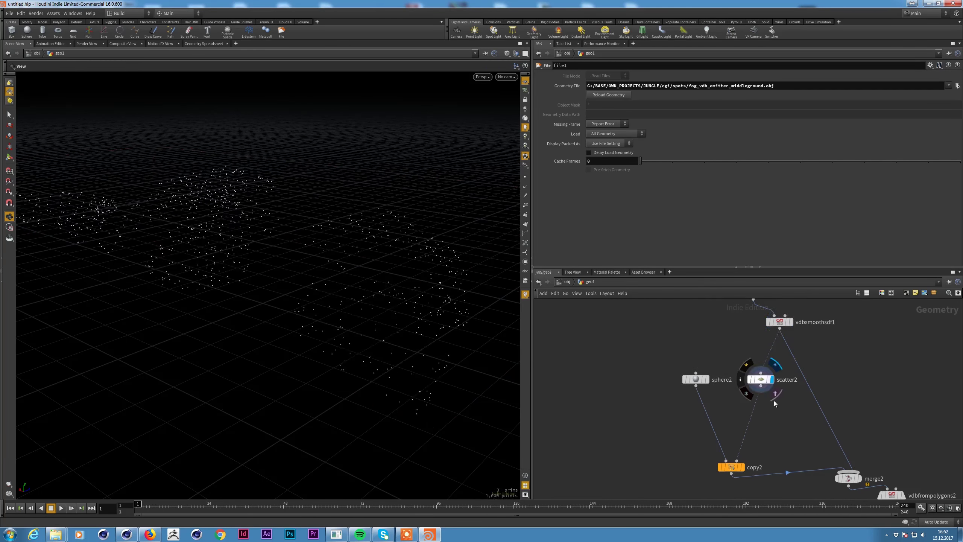
pyautogui.click(706, 379)
pyautogui.click(739, 467)
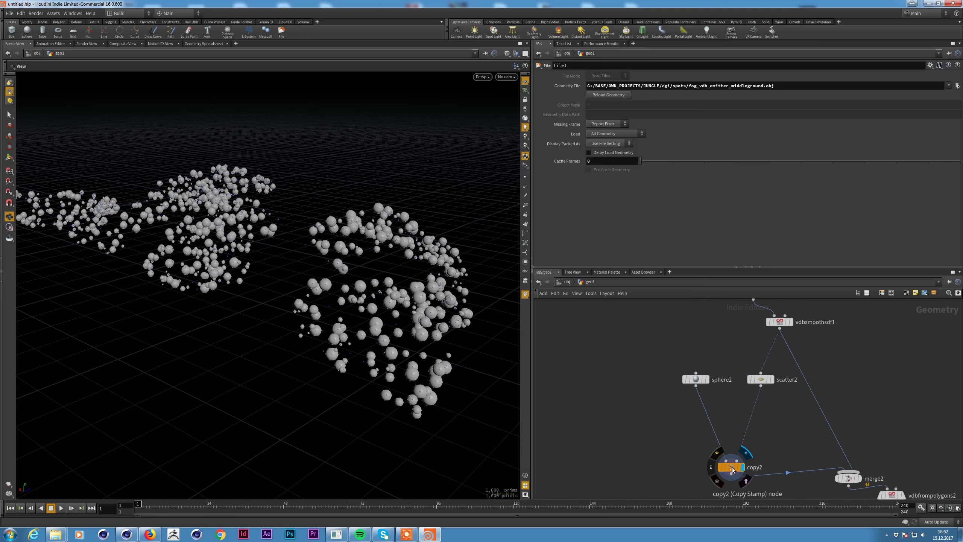
pyautogui.click(860, 478)
pyautogui.moveTo(901, 469); pyautogui.dragTo(812, 397, button='middle')
pyautogui.click(817, 410)
pyautogui.scroll(-3, 839, 374)
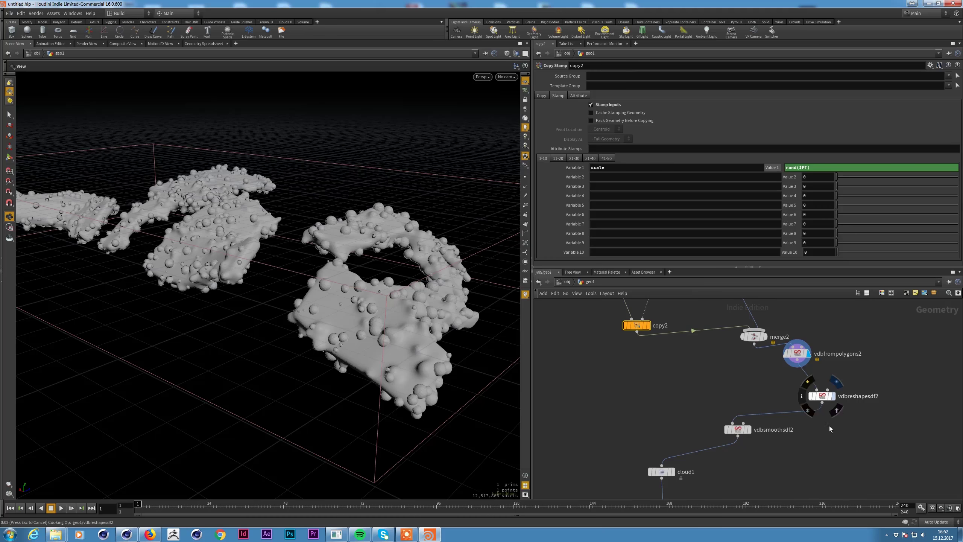
pyautogui.click(836, 381)
pyautogui.moveTo(754, 438); pyautogui.dragTo(781, 425, button='middle')
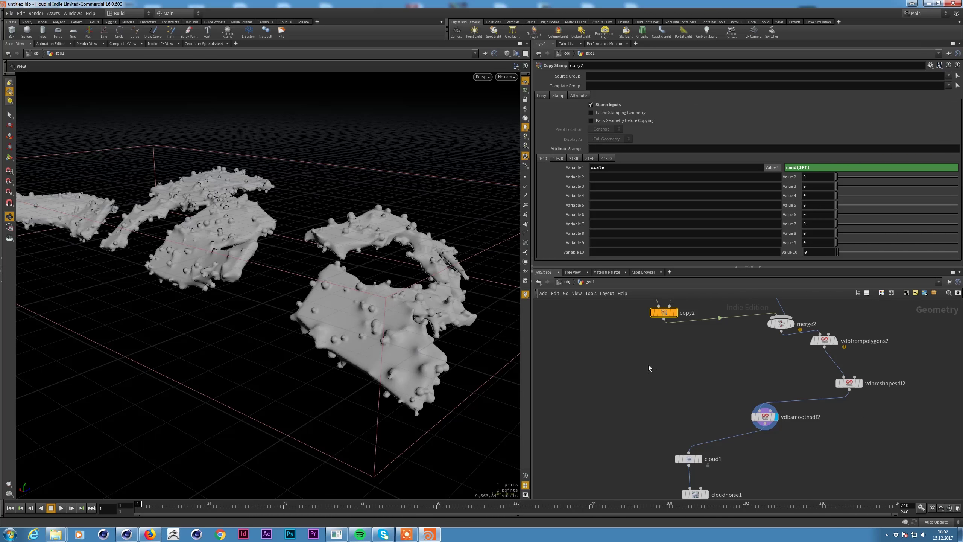
pyautogui.moveTo(648, 367); pyautogui.dragTo(657, 321, button='middle')
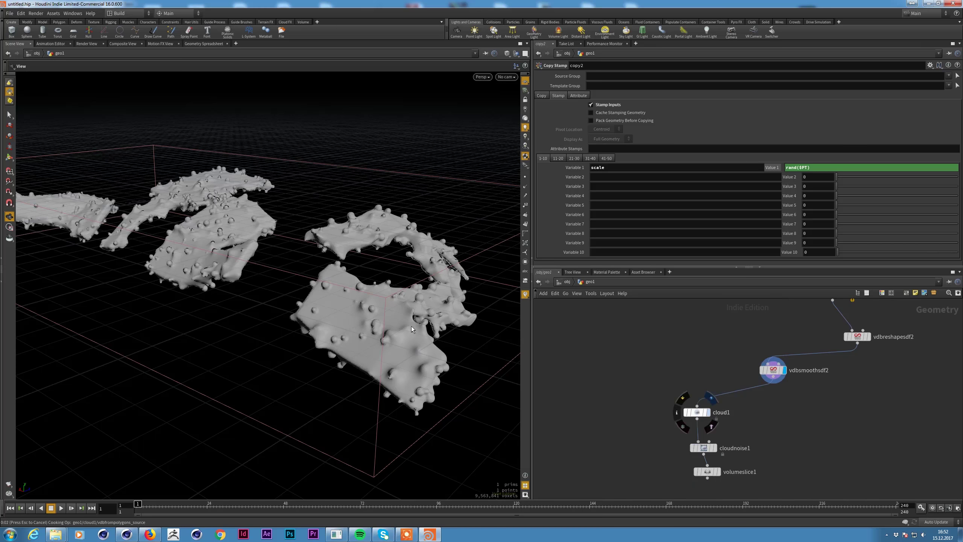
pyautogui.click(715, 448)
pyautogui.scroll(3, 367, 308)
pyautogui.scroll(3, 366, 308)
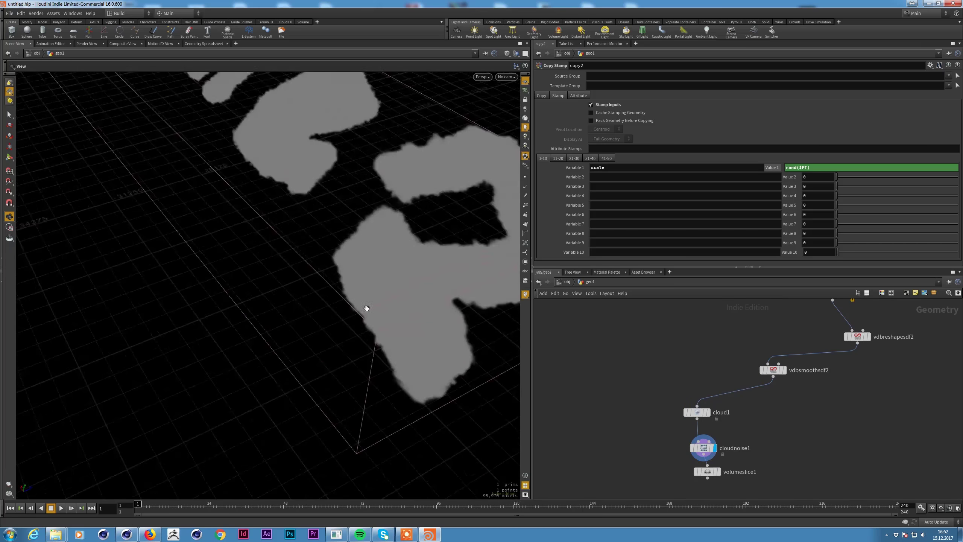
pyautogui.scroll(-3, 367, 308)
pyautogui.scroll(-3, 367, 308)
pyautogui.moveTo(667, 342)
pyautogui.mouseDown(button='middle')
pyautogui.moveTo(689, 443)
pyautogui.moveTo(744, 431)
pyautogui.moveTo(744, 341)
pyautogui.mouseUp(button='middle')
pyautogui.click(731, 313)
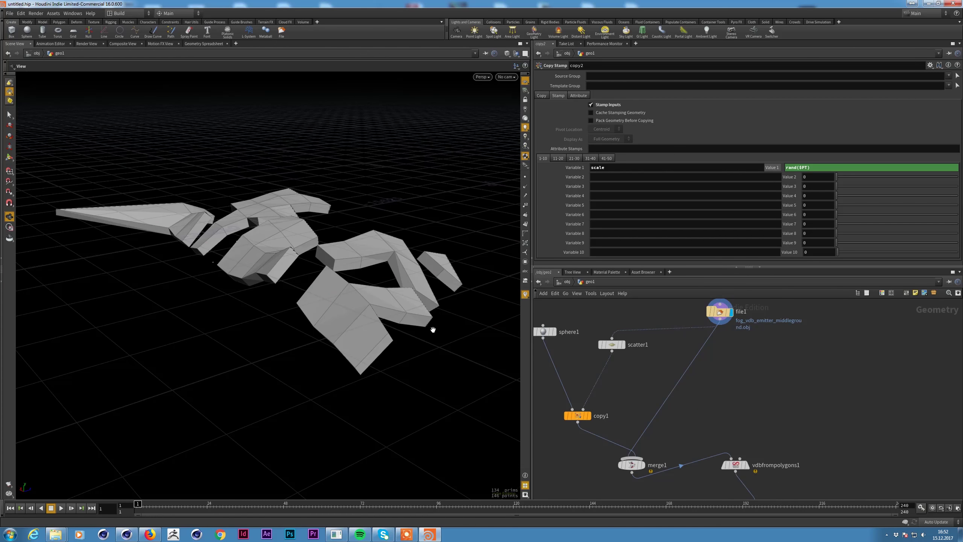
# - Duplicate the three VDB nodes, feed file1 into them, and display the reshaped result
pyautogui.moveTo(772, 427); pyautogui.dragTo(749, 362, button='middle')
pyautogui.moveTo(749, 362); pyautogui.dragTo(715, 424)
pyautogui.hotkey('ctrl', 'c')
pyautogui.hotkey('ctrl', 'v')
pyautogui.moveTo(736, 383)
pyautogui.mouseDown()
pyautogui.moveTo(753, 355)
pyautogui.moveTo(742, 313)
pyautogui.mouseUp()
pyautogui.moveTo(742, 313); pyautogui.dragTo(673, 363, button='middle')
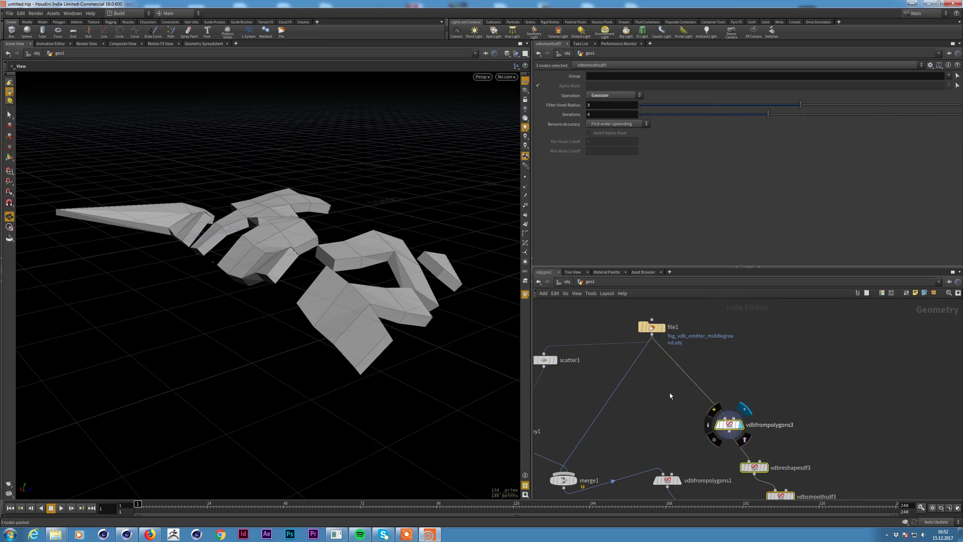
pyautogui.moveTo(669, 396); pyautogui.dragTo(626, 334, button='middle')
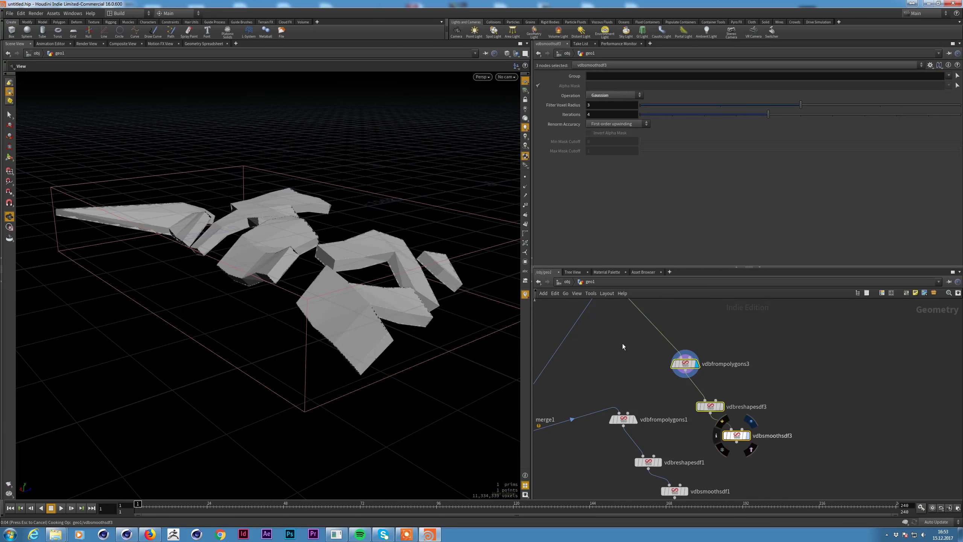
pyautogui.click(747, 436)
pyautogui.moveTo(743, 433); pyautogui.dragTo(827, 437, button='middle')
pyautogui.click(805, 411)
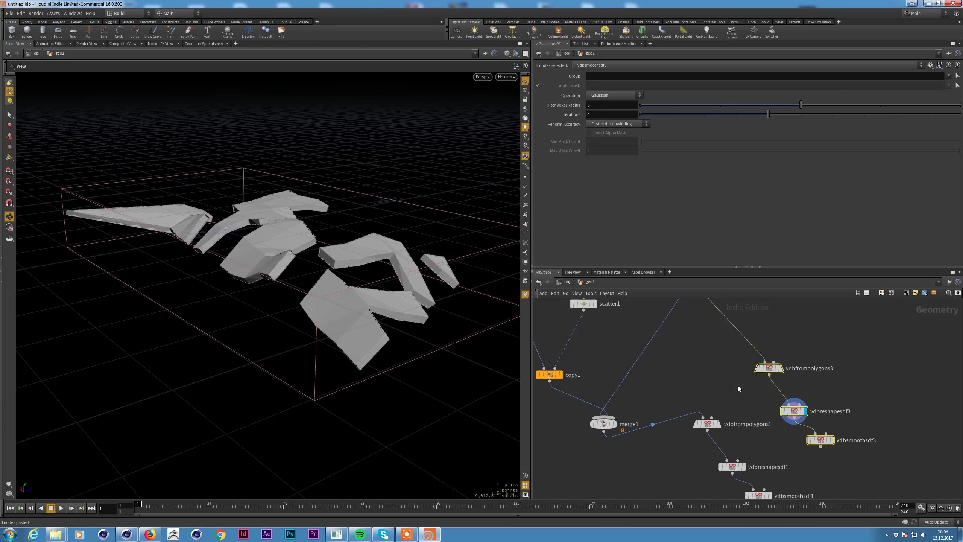
pyautogui.click(793, 410)
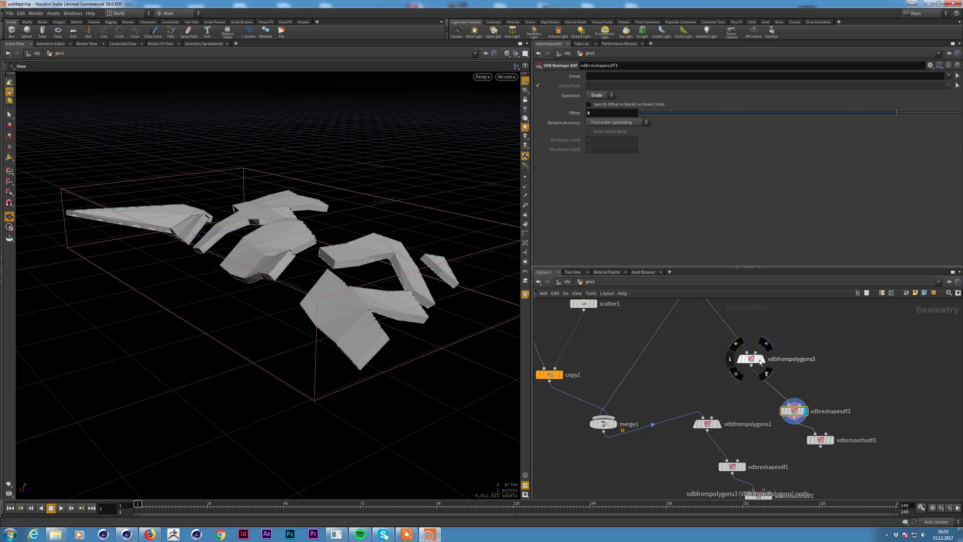
# - Set sphere1's Uniform Scale multiplier to 800, then delete the pasted VDB nodes
pyautogui.moveTo(607, 310); pyautogui.dragTo(655, 344, button='middle')
pyautogui.click(662, 460)
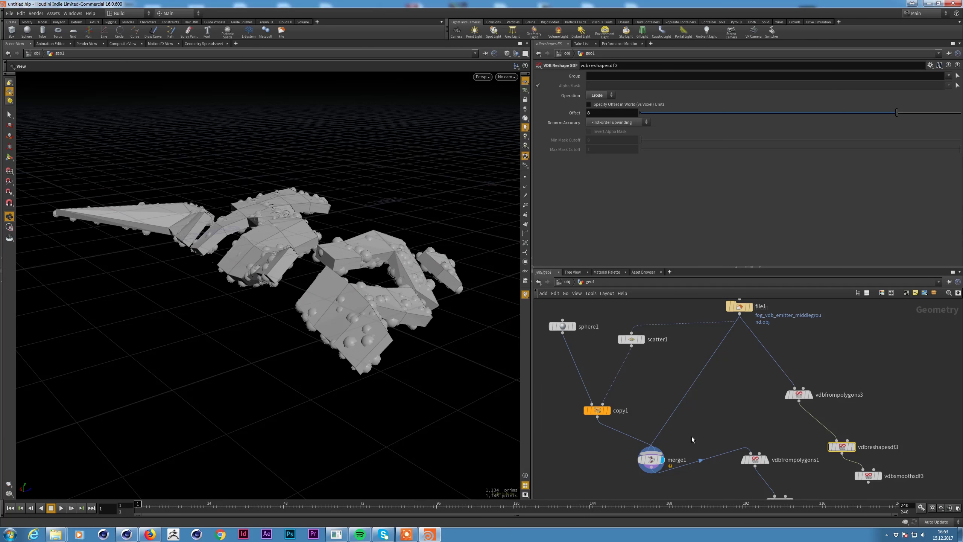
pyautogui.click(562, 327)
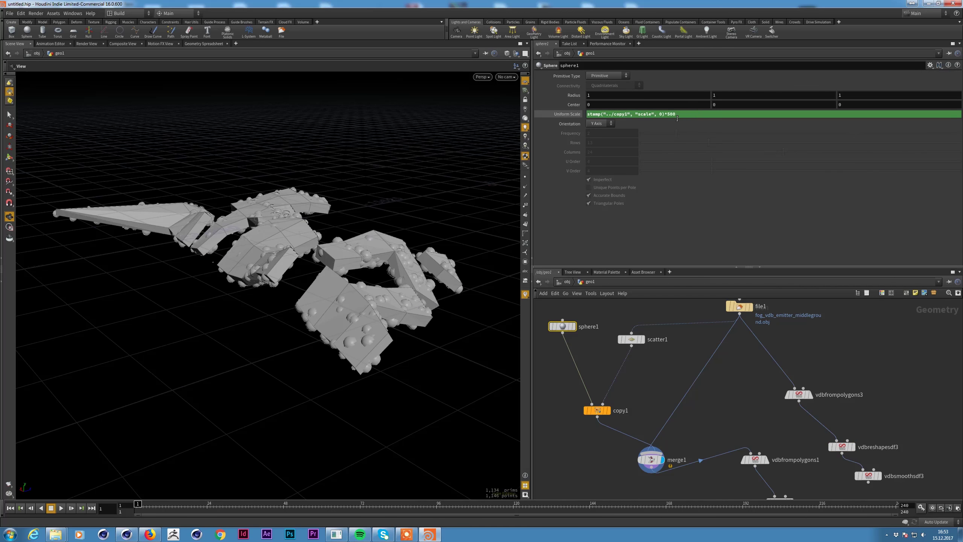
pyautogui.write('8')
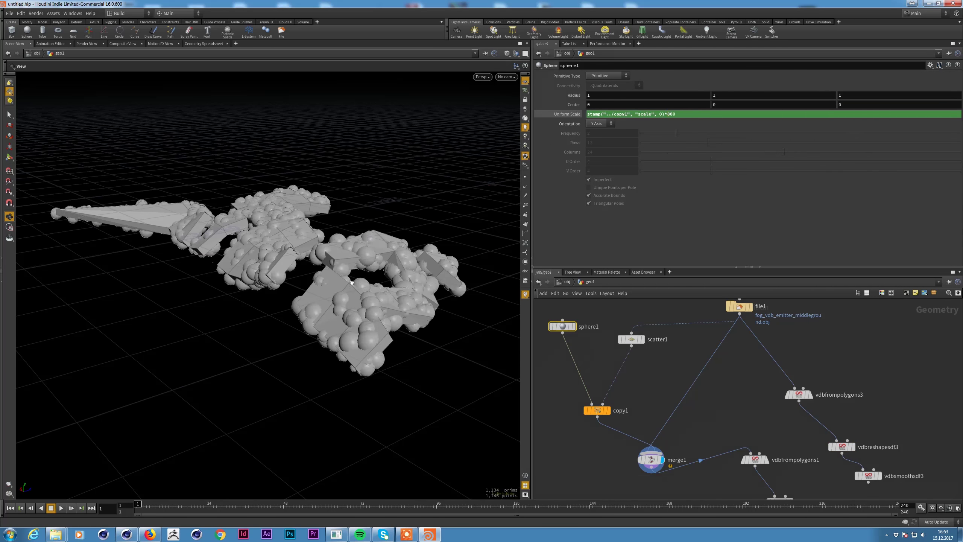
pyautogui.moveTo(353, 282); pyautogui.dragTo(484, 348)
pyautogui.moveTo(784, 429); pyautogui.dragTo(766, 397, button='middle')
pyautogui.moveTo(787, 443); pyautogui.dragTo(788, 441)
pyautogui.press('Delete')
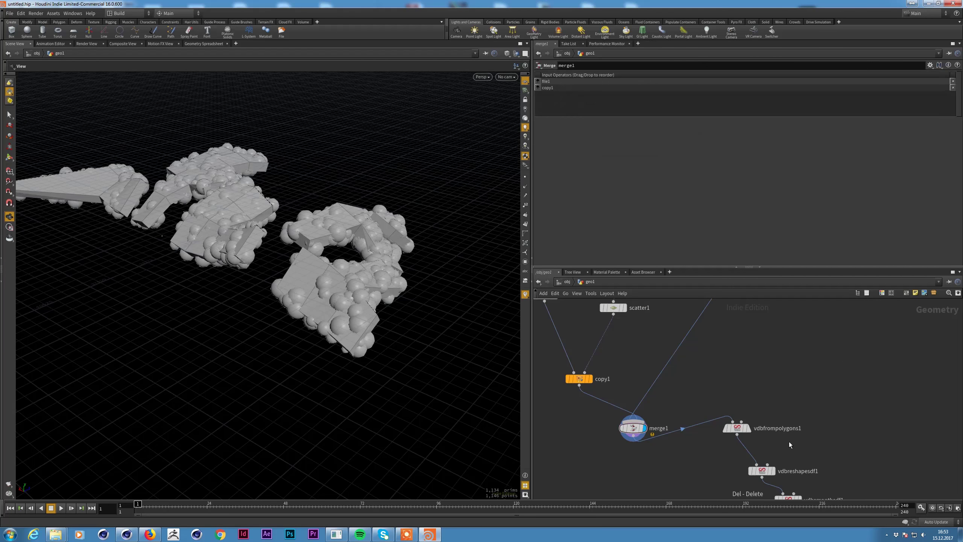
pyautogui.moveTo(692, 428); pyautogui.dragTo(685, 330, button='middle')
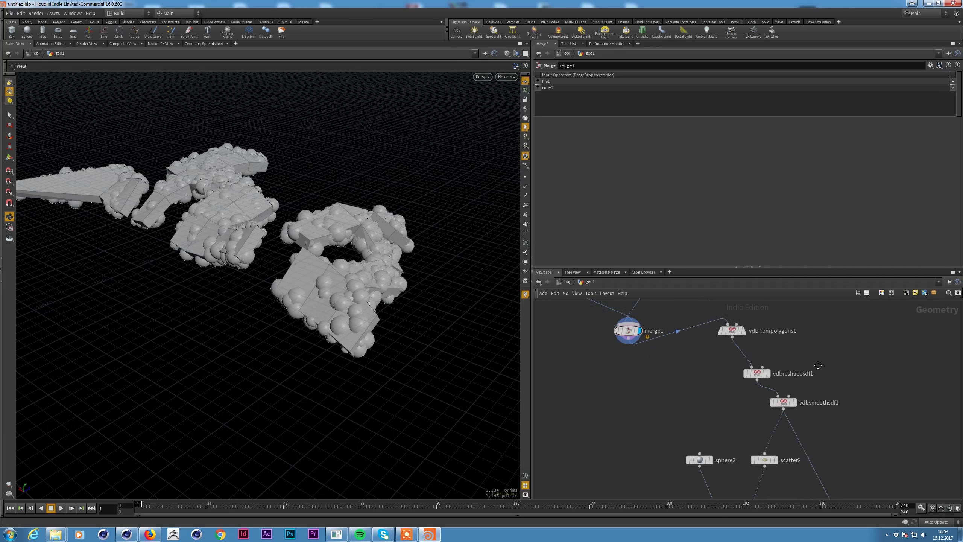
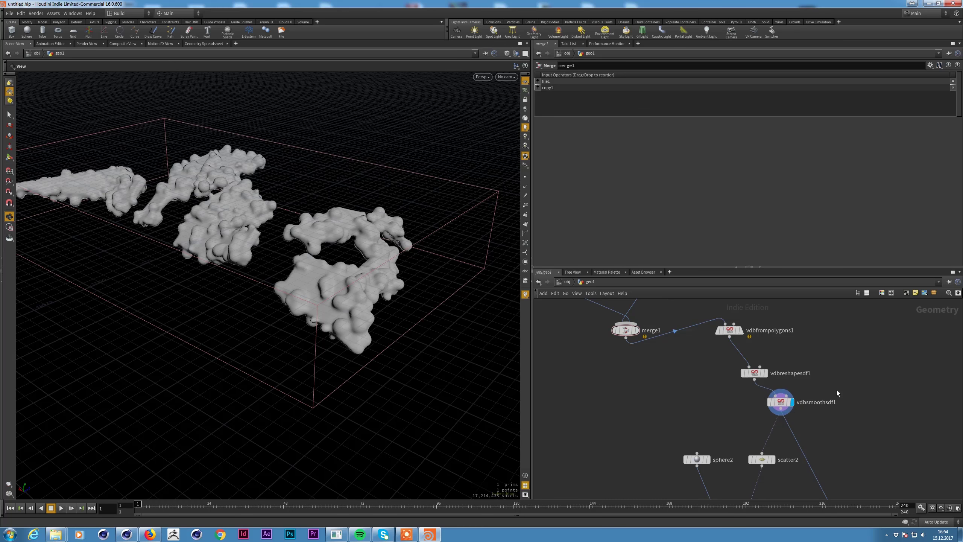
# - Enlarge the merged spheres with a *600 uniform scale expression on sphere2
pyautogui.moveTo(782, 469); pyautogui.dragTo(762, 389, button='middle')
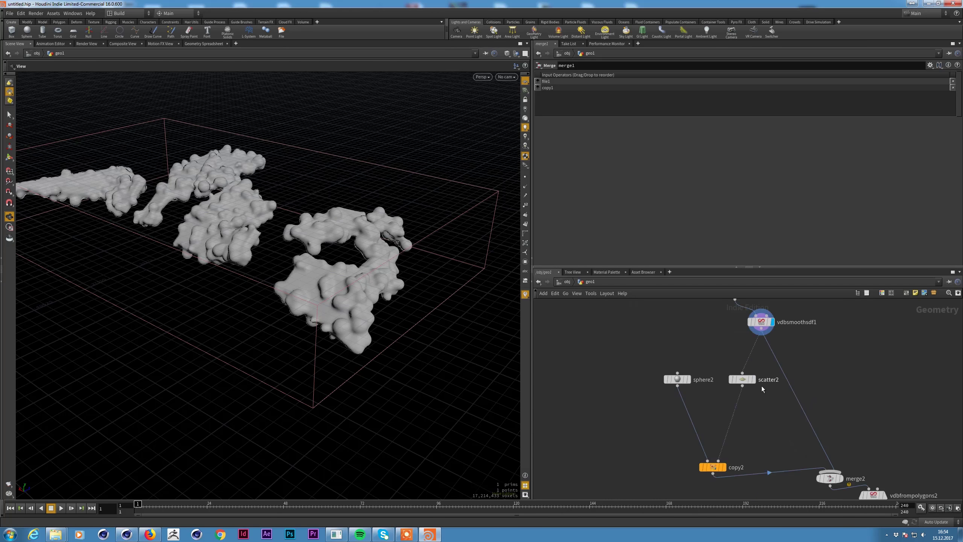
pyautogui.moveTo(351, 258); pyautogui.dragTo(364, 292)
pyautogui.click(677, 379)
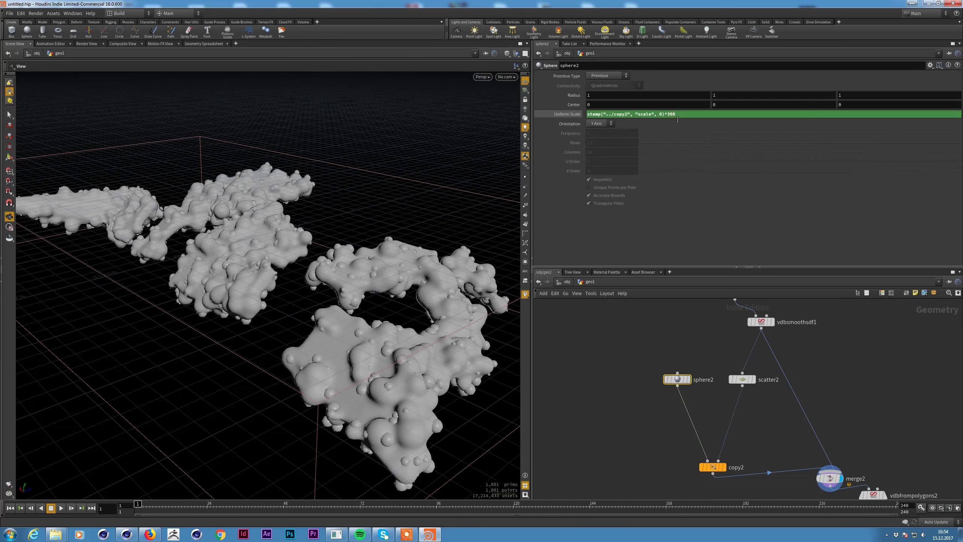
pyautogui.write('6')
pyautogui.press('Return')
pyautogui.moveTo(420, 309); pyautogui.dragTo(459, 309)
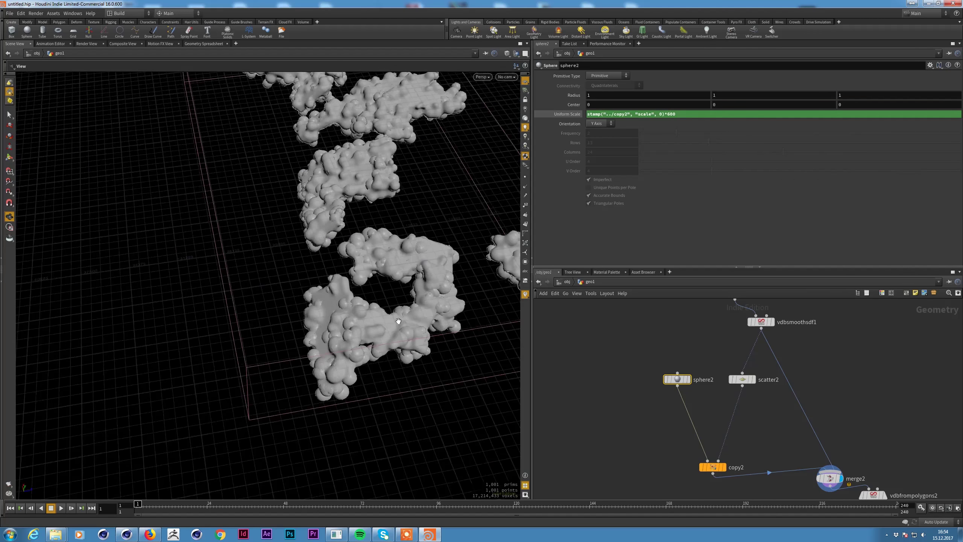
pyautogui.scroll(-3, 806, 361)
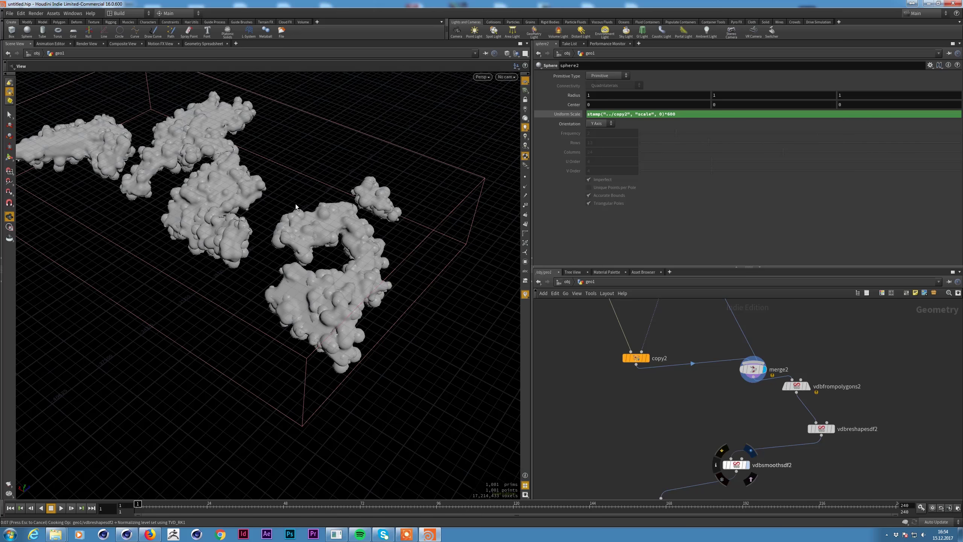
# - Display cloudnoise1's noisy cloud and save its geometry as vdb_middleground.vdb
pyautogui.moveTo(308, 237); pyautogui.dragTo(311, 220)
pyautogui.moveTo(728, 443); pyautogui.dragTo(723, 351, button='middle')
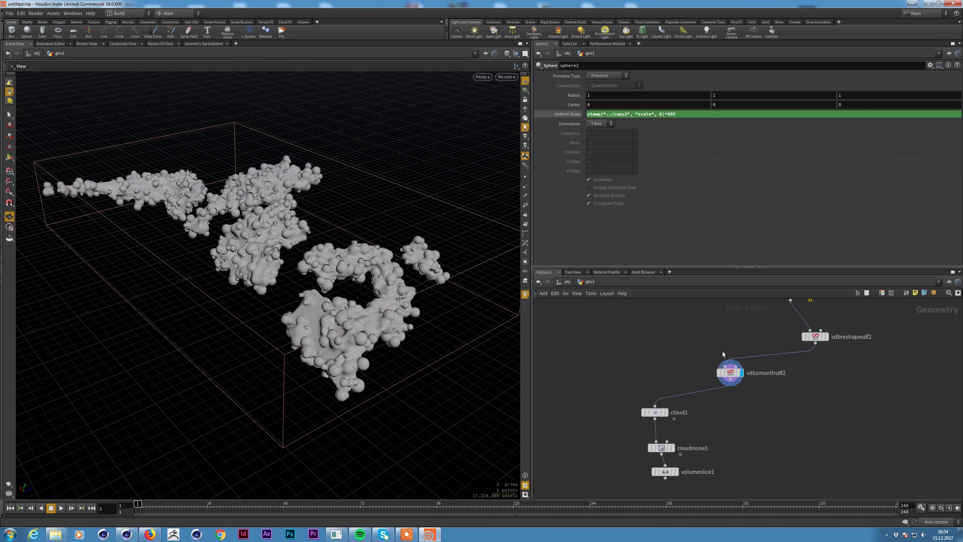
pyautogui.click(670, 444)
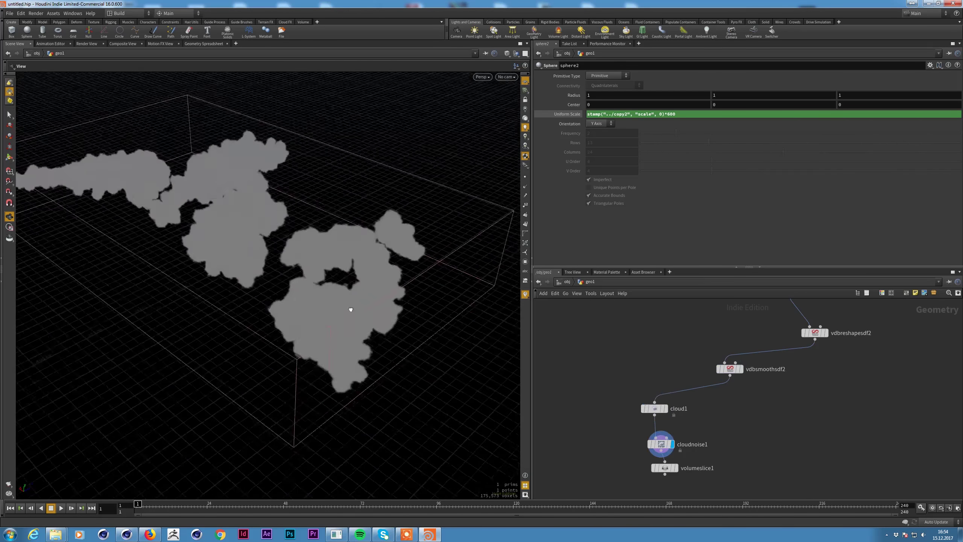
pyautogui.rightClick(660, 444)
pyautogui.click(742, 449)
pyautogui.click(816, 453)
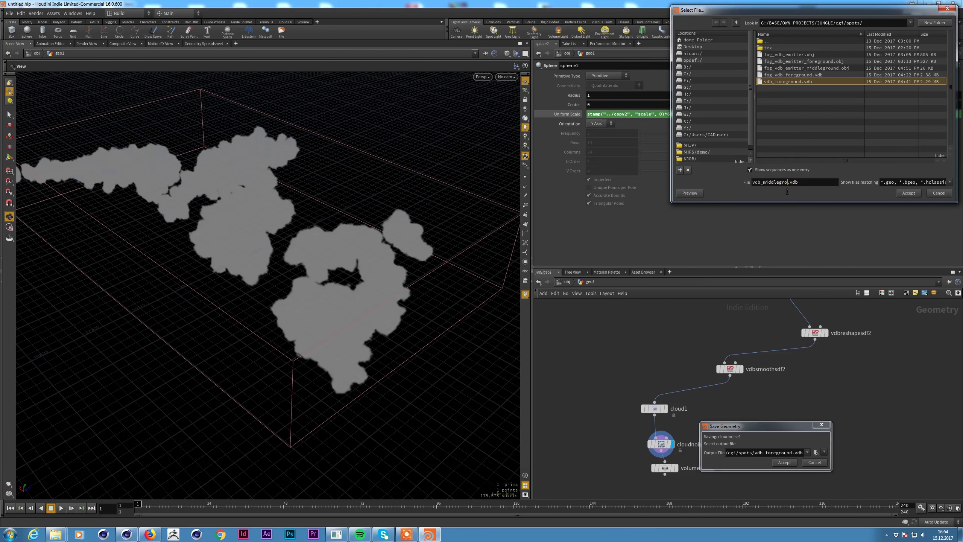
pyautogui.press('Return')
# - Back in Cinema 4D, close the untitled document without saving
pyautogui.click(785, 462)
pyautogui.click(126, 534)
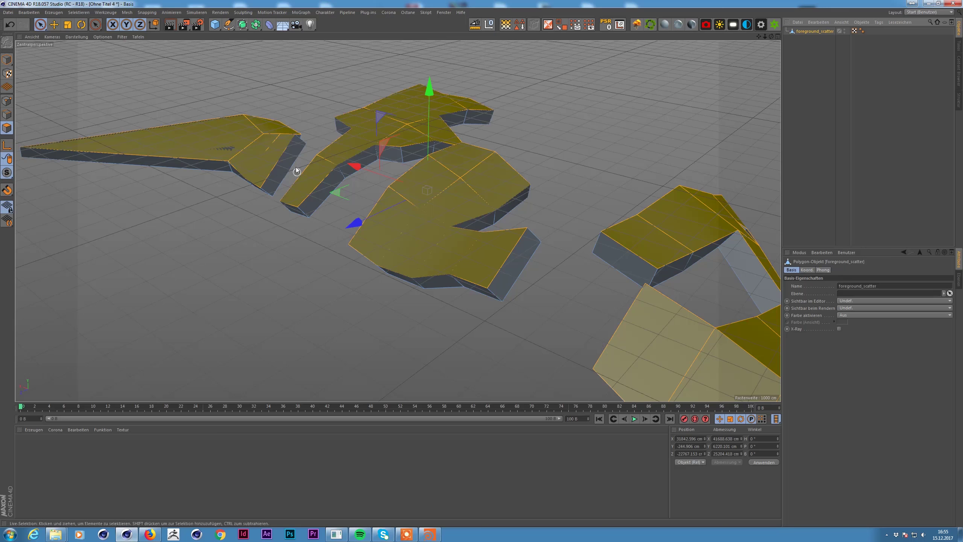
pyautogui.click(8, 12)
pyautogui.click(23, 52)
pyautogui.click(490, 297)
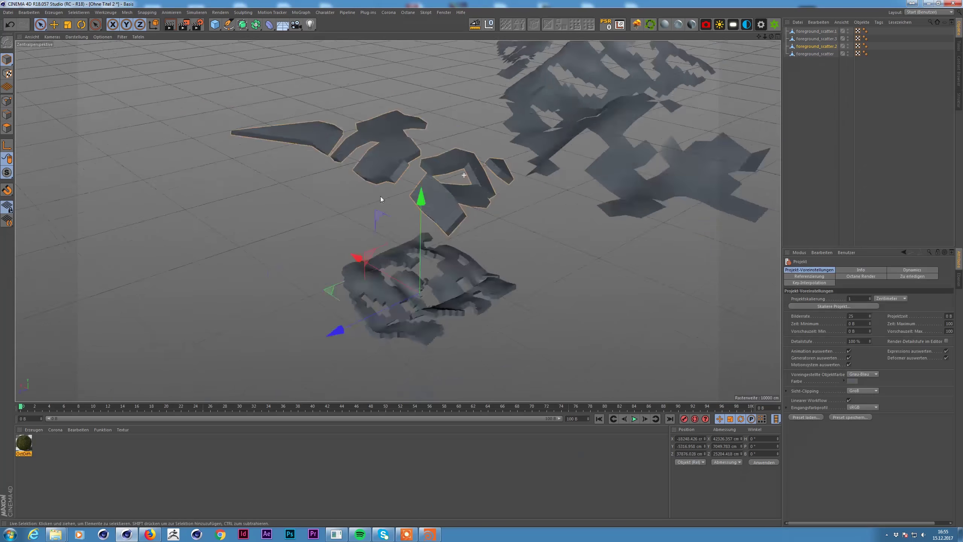
pyautogui.keyDown('alt'); pyautogui.moveTo(381, 199); pyautogui.dragTo(201, 98); pyautogui.keyUp('alt')
# - Switch to 20171215_jungel.c4d, select the Vdb volume and start the Octane live render
pyautogui.click(439, 13)
pyautogui.click(465, 197)
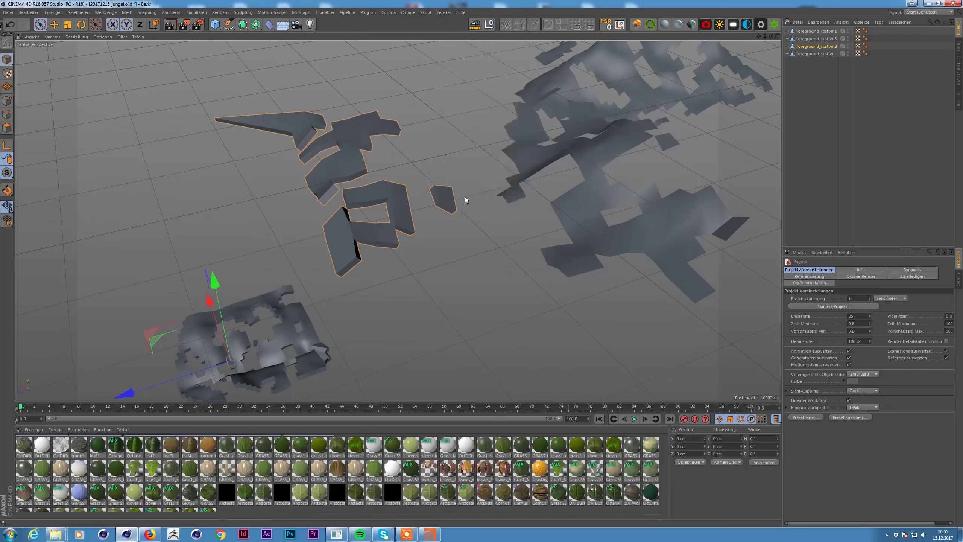
pyautogui.moveTo(869, 253); pyautogui.dragTo(869, 331)
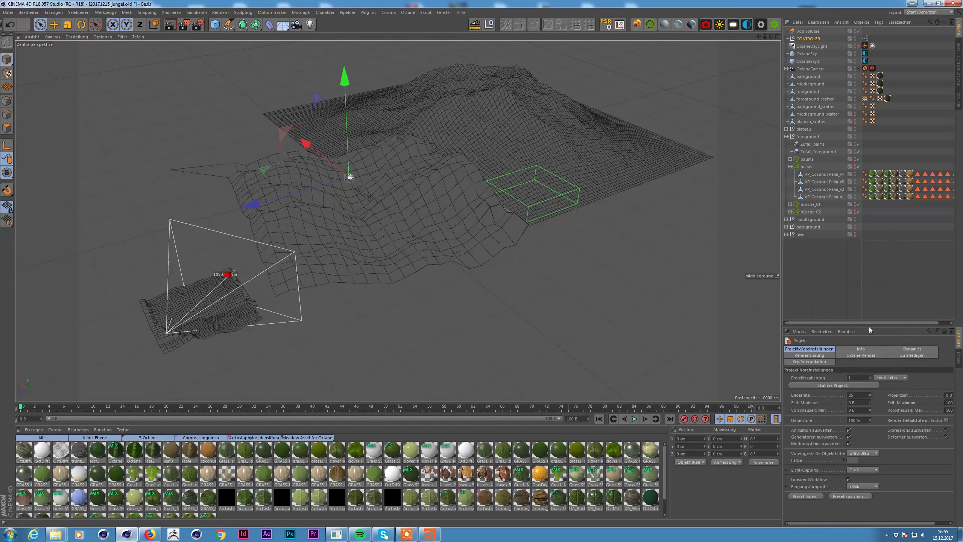
pyautogui.click(809, 32)
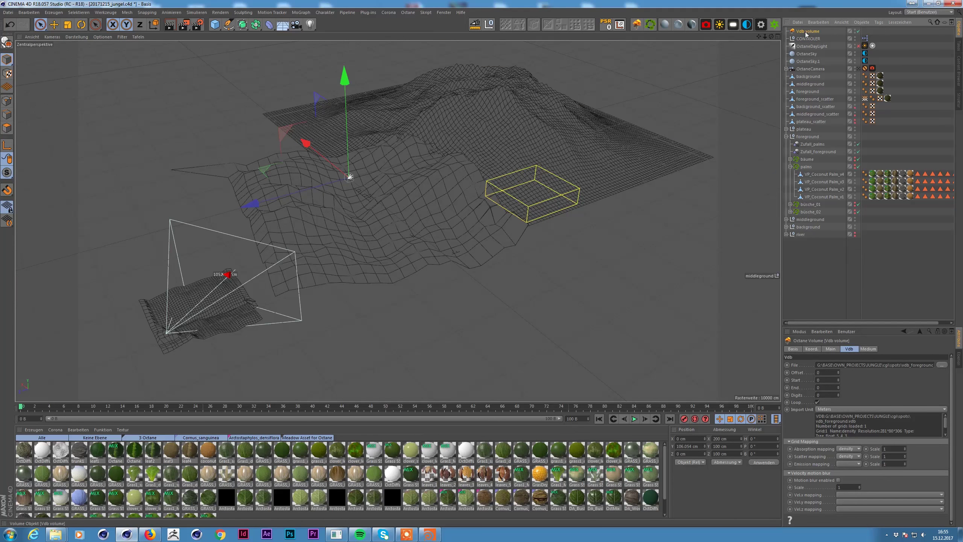
pyautogui.click(773, 26)
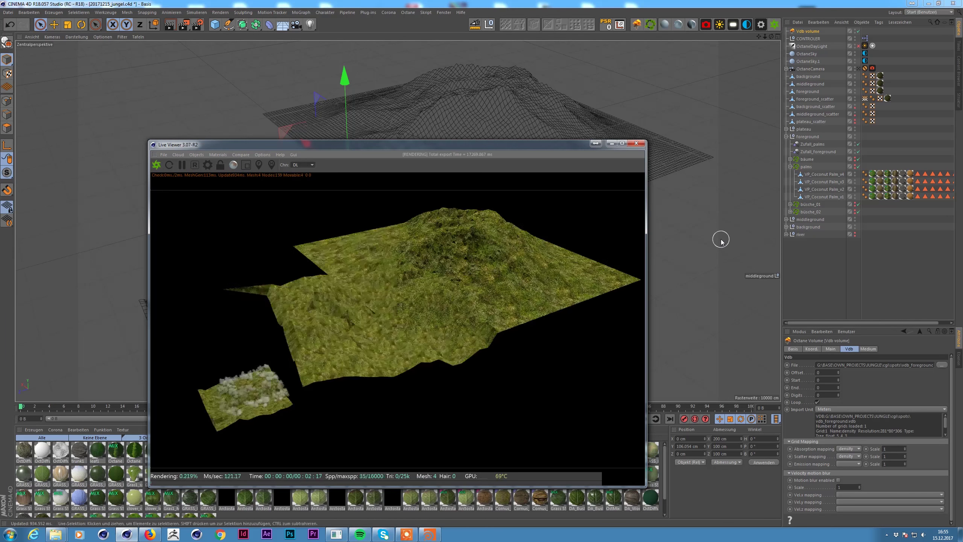
# - Add a new Octane VDB volume that loads vdb_middleground.vdb
pyautogui.moveTo(459, 146)
pyautogui.mouseDown()
pyautogui.moveTo(627, 142)
pyautogui.moveTo(641, 158)
pyautogui.moveTo(396, 106)
pyautogui.mouseUp()
pyautogui.click(205, 111)
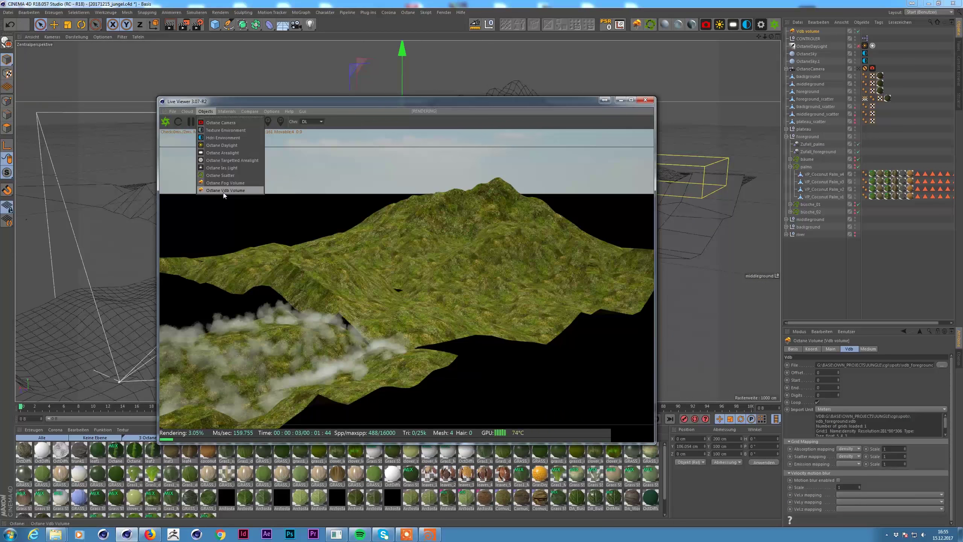
pyautogui.click(226, 194)
pyautogui.click(942, 365)
pyautogui.click(224, 164)
pyautogui.press('Return')
pyautogui.moveTo(354, 101); pyautogui.dragTo(578, 124)
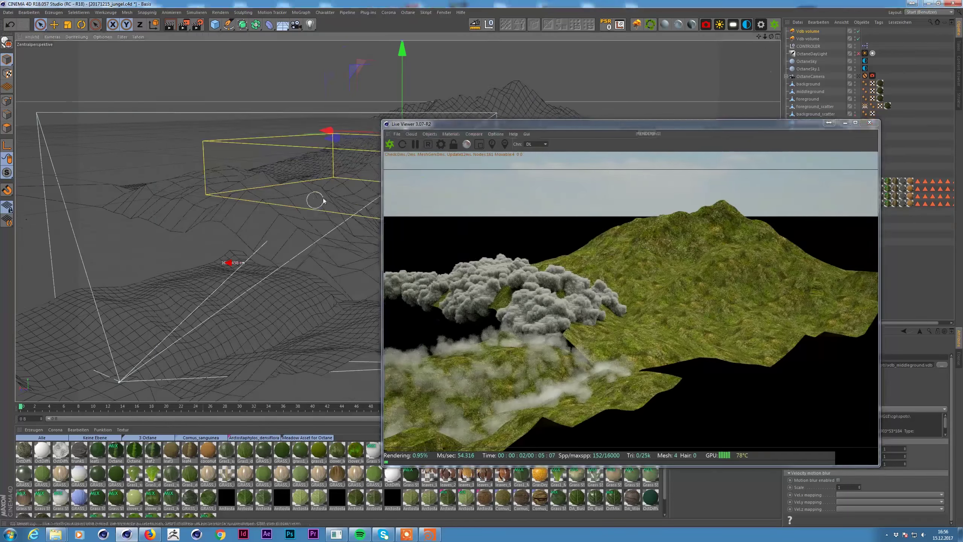
# - Give the volume medium a float texture for absorption and review its scattering colour
pyautogui.keyDown('alt'); pyautogui.moveTo(316, 200); pyautogui.dragTo(335, 225); pyautogui.keyUp('alt')
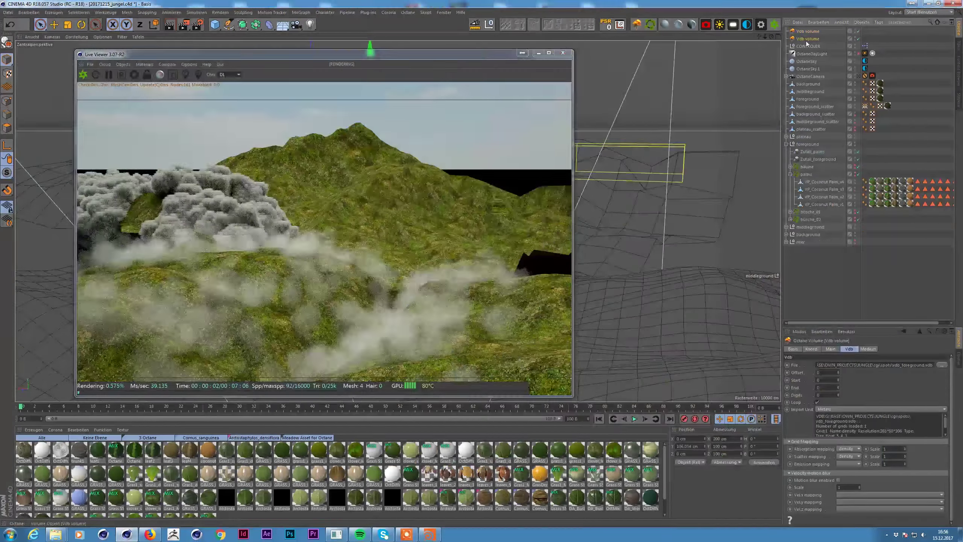
pyautogui.click(868, 350)
pyautogui.click(834, 396)
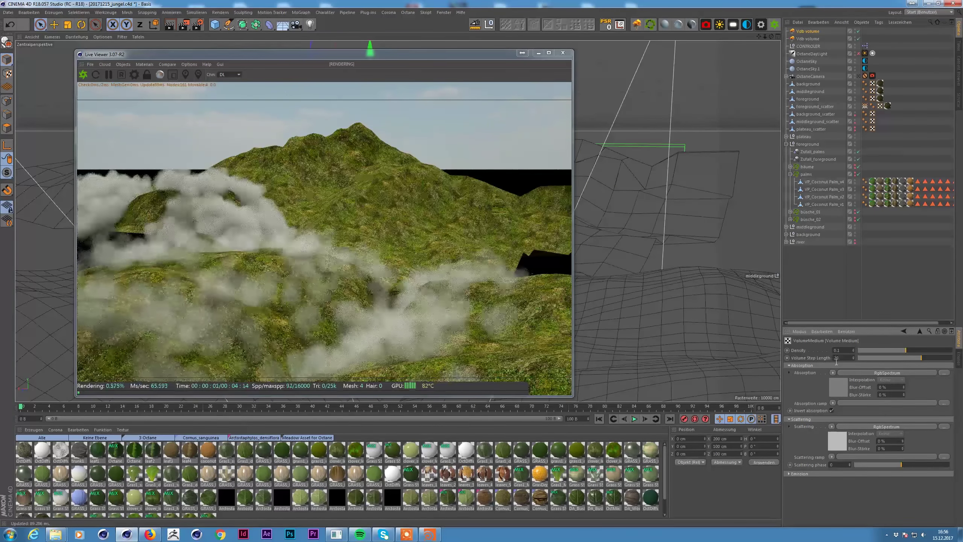
pyautogui.click(833, 375)
pyautogui.click(895, 318)
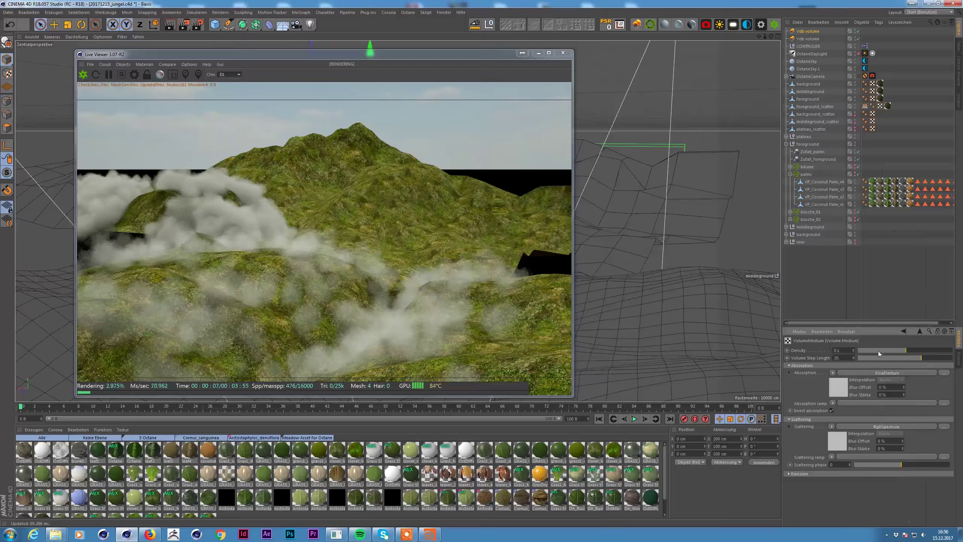
pyautogui.click(857, 373)
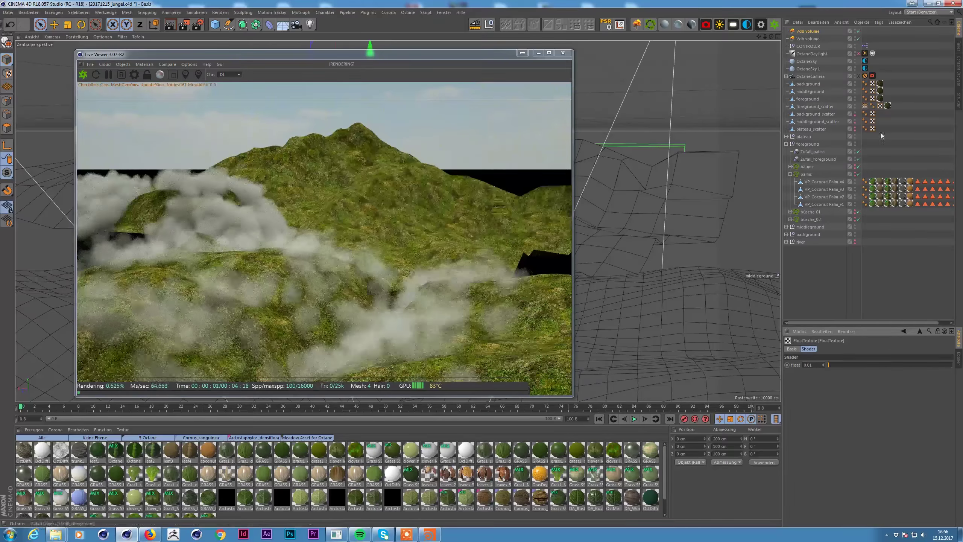
pyautogui.click(903, 331)
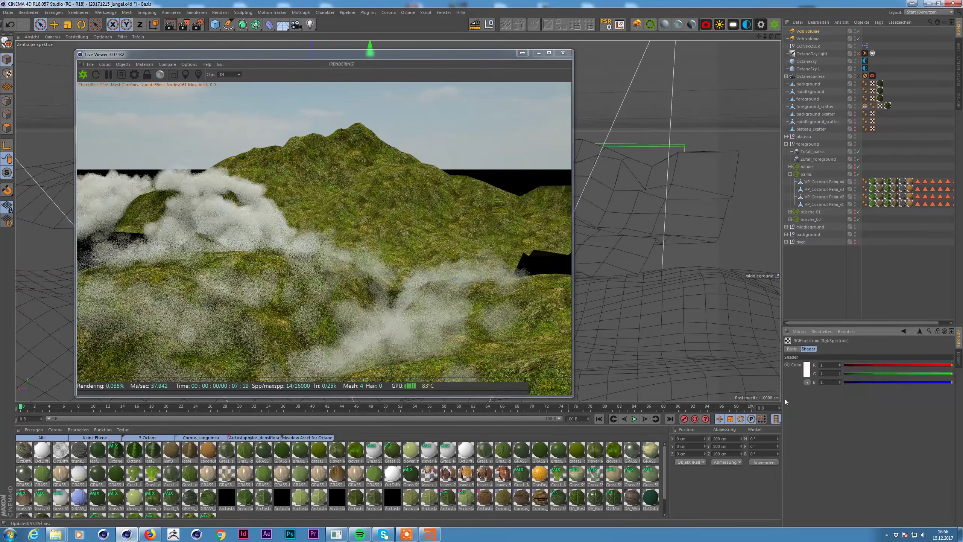
pyautogui.click(904, 331)
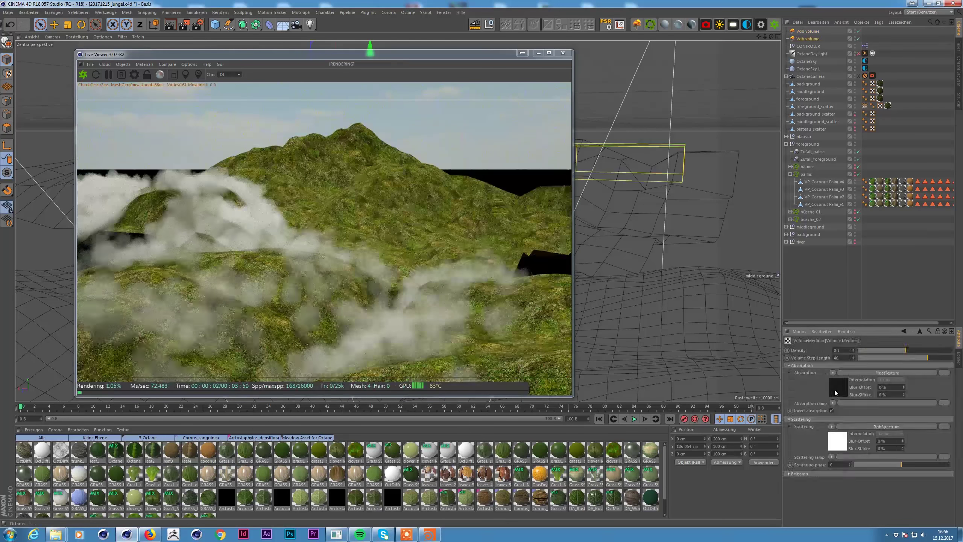
pyautogui.click(841, 439)
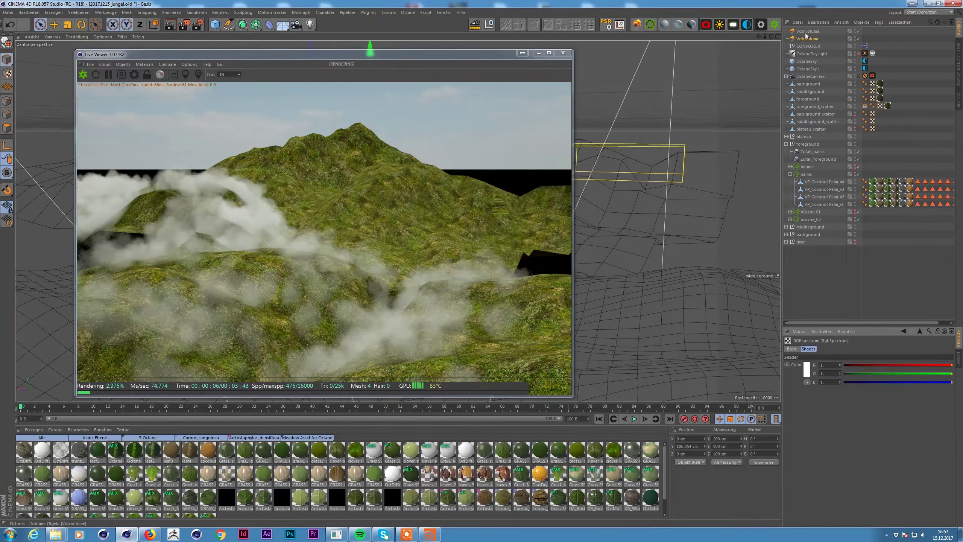
# - Open the first Vdb volume's density texture and orbit to a top-down view
pyautogui.click(806, 32)
pyautogui.click(806, 39)
pyautogui.click(850, 374)
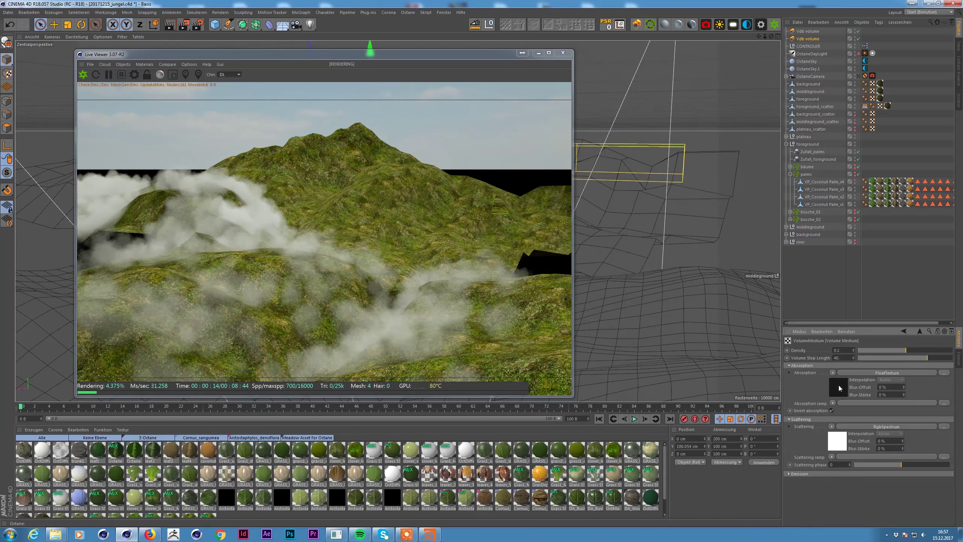
pyautogui.hotkey('ctrl', 'z')
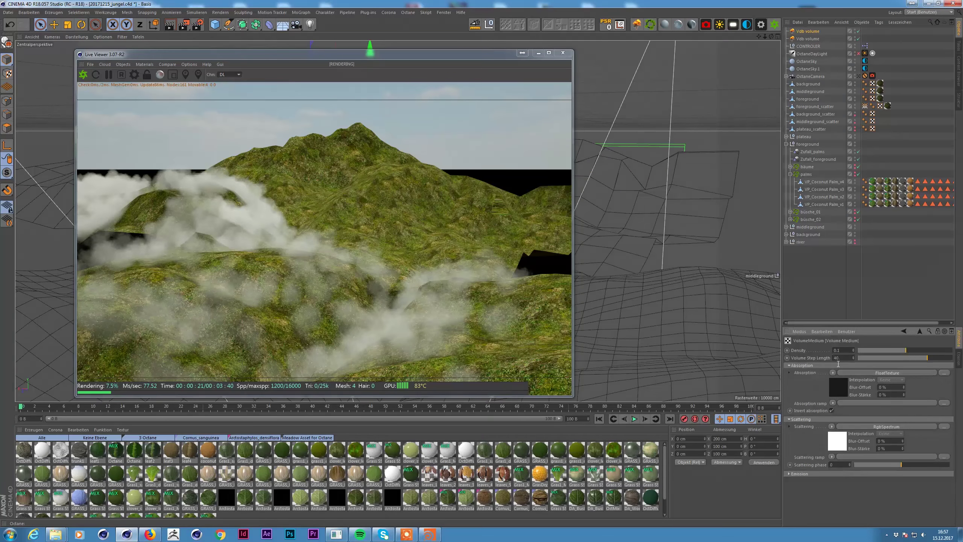
pyautogui.click(839, 371)
pyautogui.moveTo(387, 172)
pyautogui.keyDown('alt'); pyautogui.mouseDown()
pyautogui.moveTo(535, 118)
pyautogui.moveTo(547, 121)
pyautogui.mouseUp(); pyautogui.keyUp('alt')
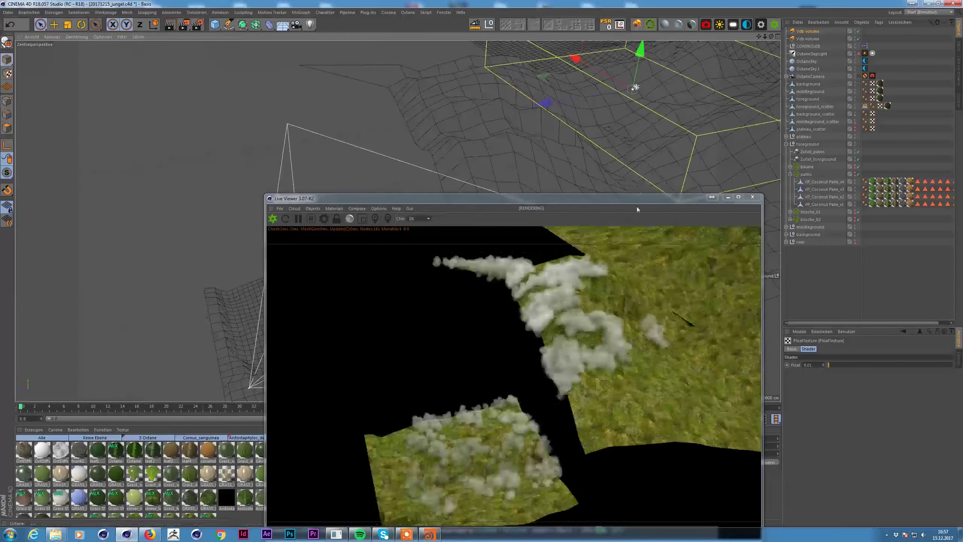
# - Set the volume medium density to 0.01
pyautogui.moveTo(637, 198); pyautogui.dragTo(570, 154)
pyautogui.click(846, 375)
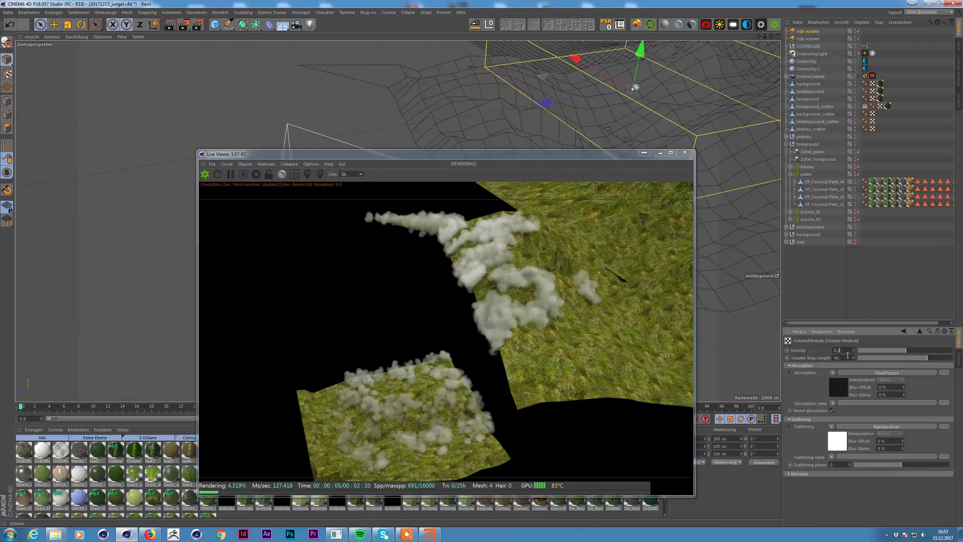
pyautogui.press('Return')
pyautogui.press('BackSpace')
pyautogui.write('1')
pyautogui.press('Return')
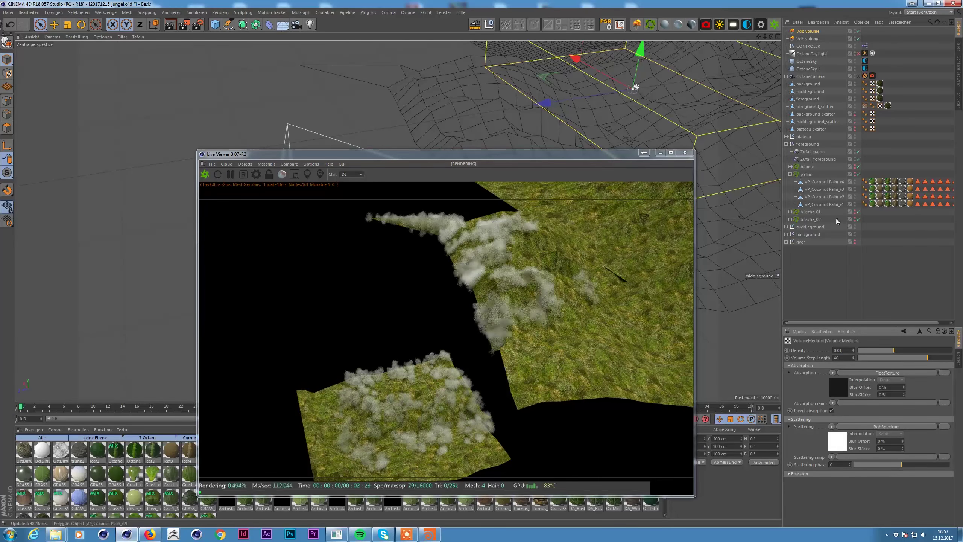
# - View through the OctaneCamera, collapse the foreground group and select CONTROLER
pyautogui.click(859, 77)
pyautogui.moveTo(455, 153); pyautogui.dragTo(333, 88)
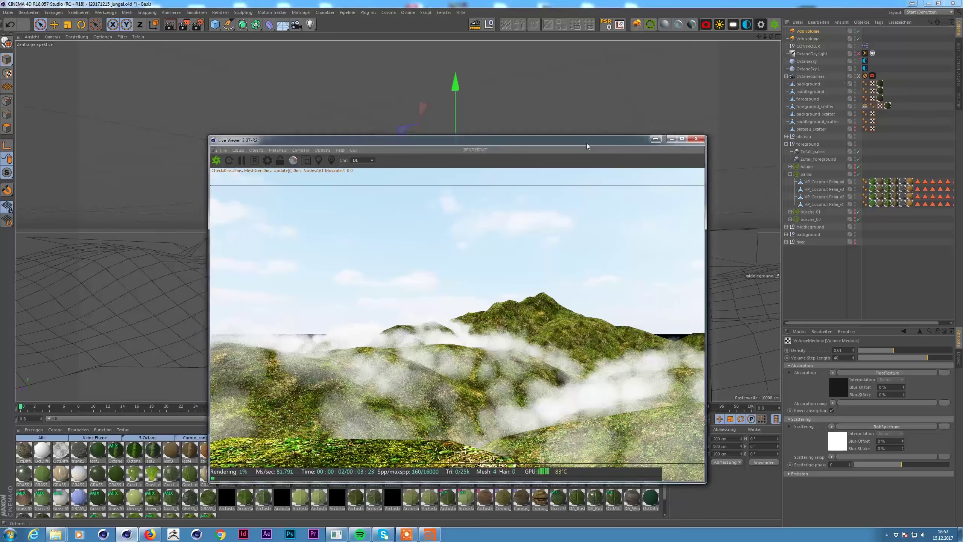
pyautogui.click(786, 144)
pyautogui.click(808, 46)
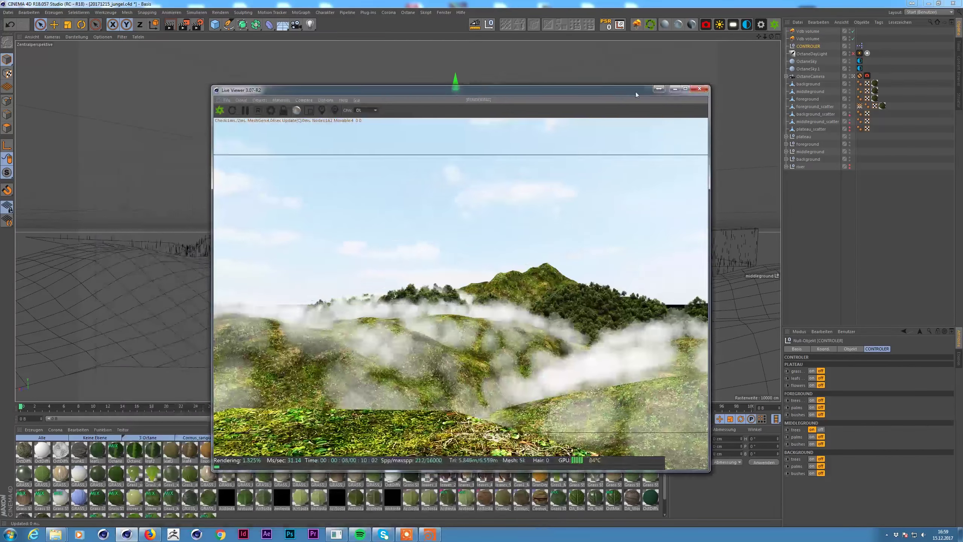
pyautogui.click(820, 429)
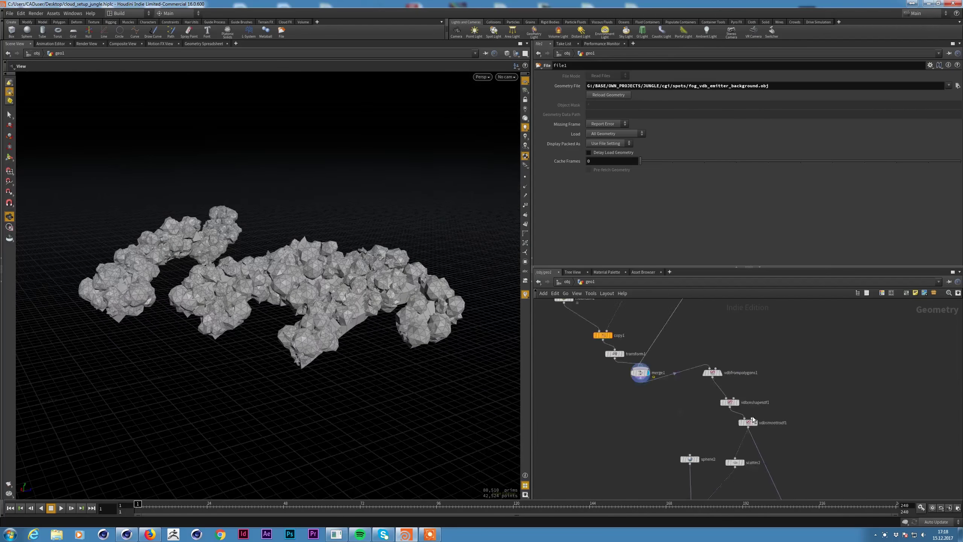
# - Select vdbreshapesdf1, then display vdbsmoothsdf1's smoothed cloud and the merge2 spheres
pyautogui.scroll(3, 753, 419)
pyautogui.click(735, 393)
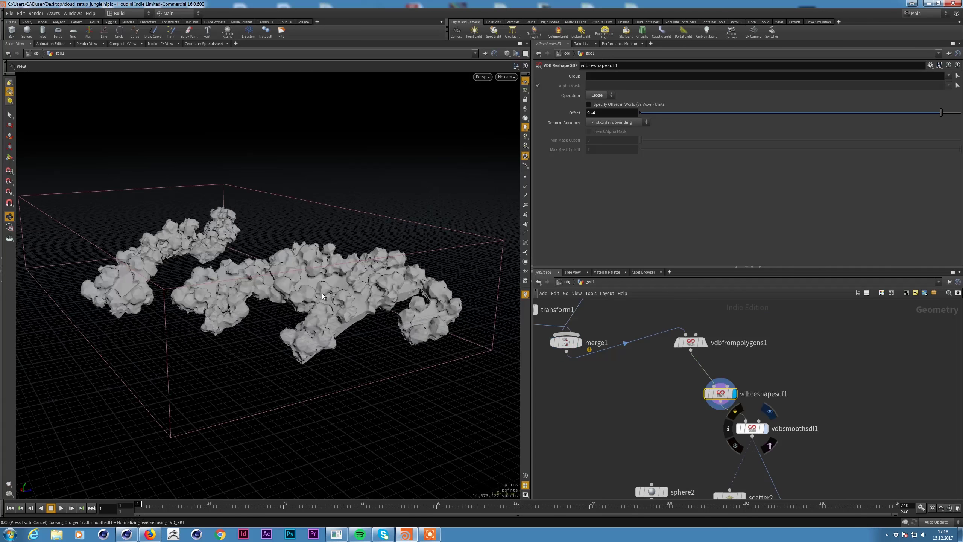
pyautogui.click(765, 427)
pyautogui.click(775, 430)
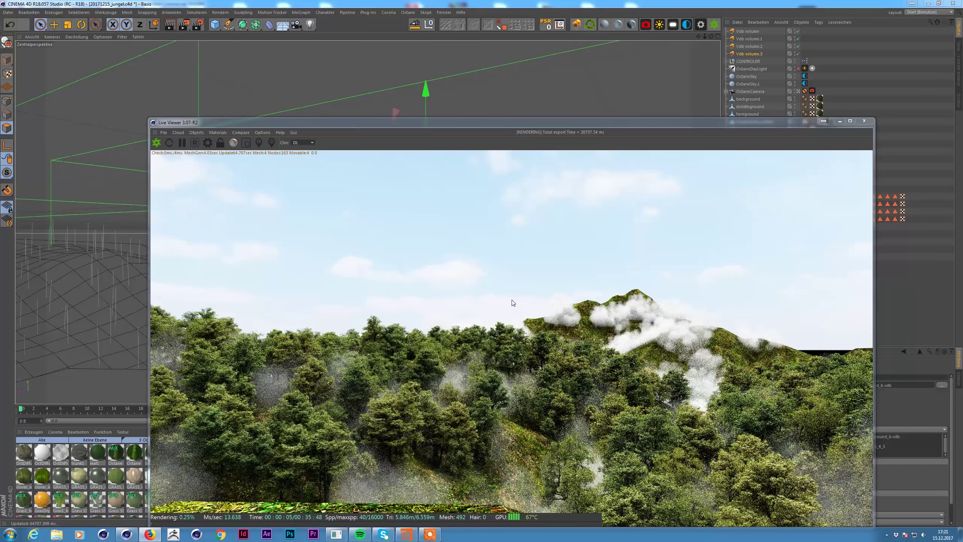
# - Move the Octane Live Viewer aside, select CONTROLER, and dock the viewer on the right
pyautogui.moveTo(590, 125); pyautogui.dragTo(427, 20)
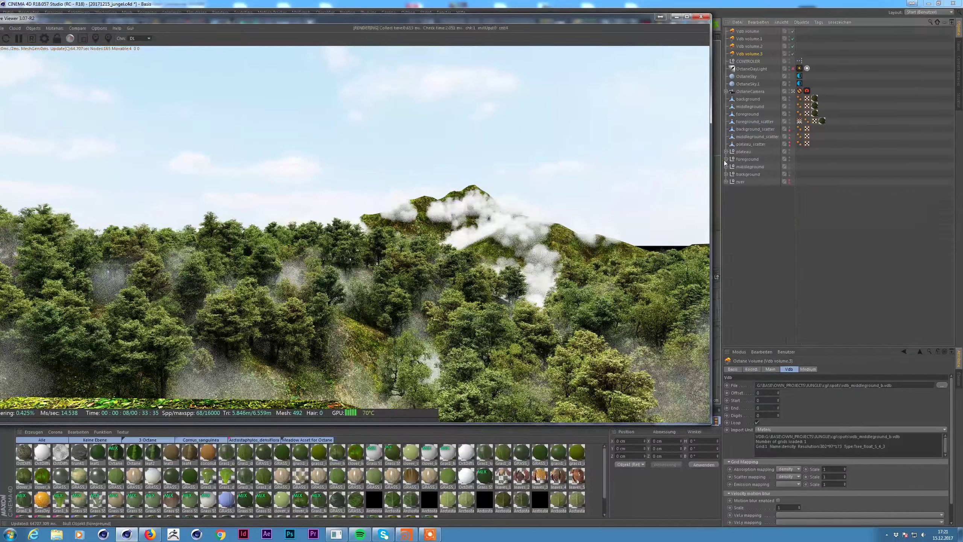
pyautogui.click(743, 61)
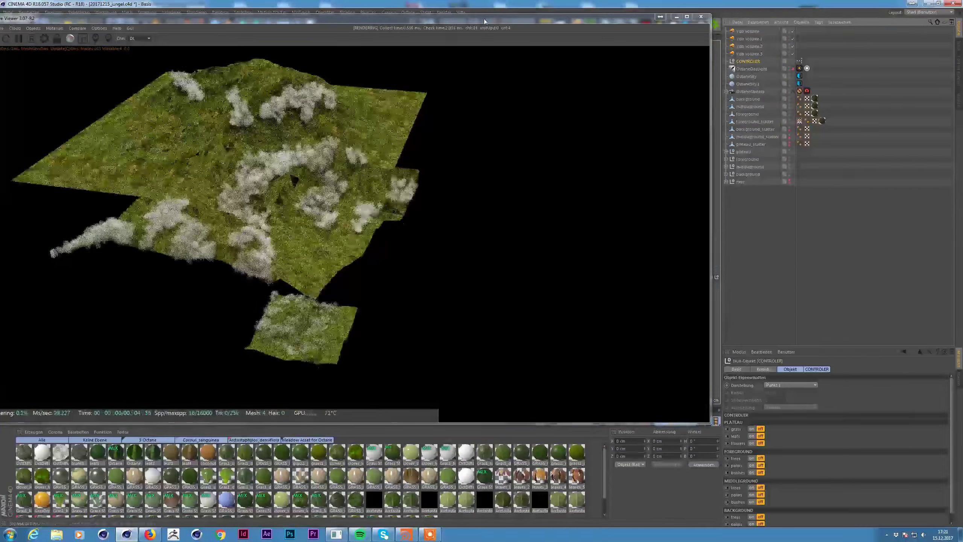
pyautogui.moveTo(530, 23); pyautogui.dragTo(956, 23)
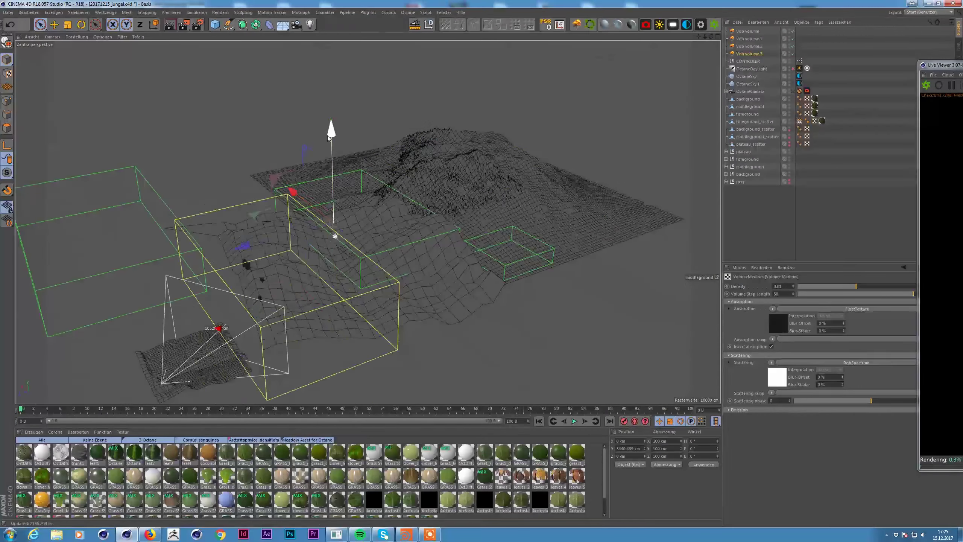
# - Raise Vdb volume.1 back above the terrain along its Y axis
pyautogui.moveTo(327, 135); pyautogui.dragTo(338, 215)
pyautogui.moveTo(298, 145); pyautogui.dragTo(299, 143)
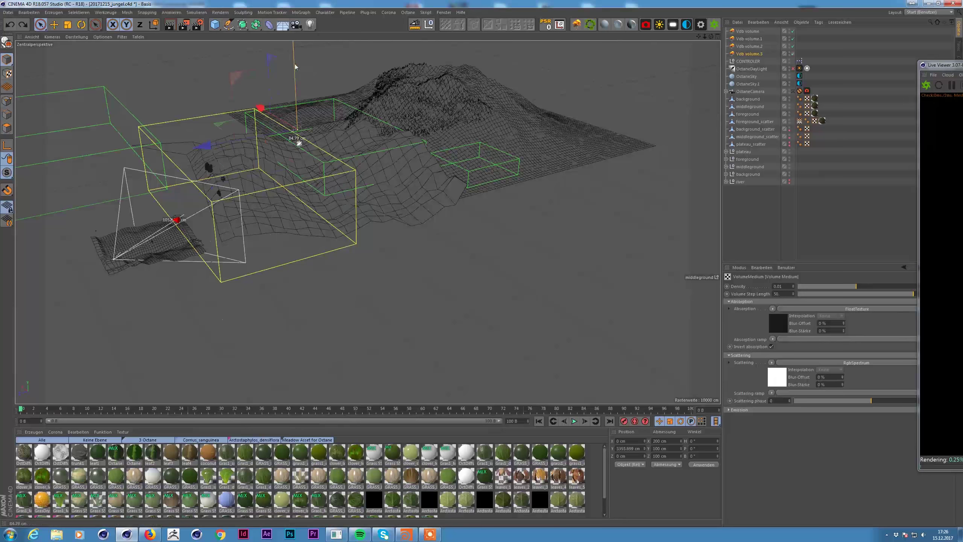
pyautogui.click(299, 143)
pyautogui.keyDown('alt'); pyautogui.moveTo(299, 143); pyautogui.dragTo(604, 151); pyautogui.keyUp('alt')
# - Disable Vdb volume, .1 and .3, enable Vdb volume.2, then select CONTROLER
pyautogui.click(793, 53)
pyautogui.click(792, 30)
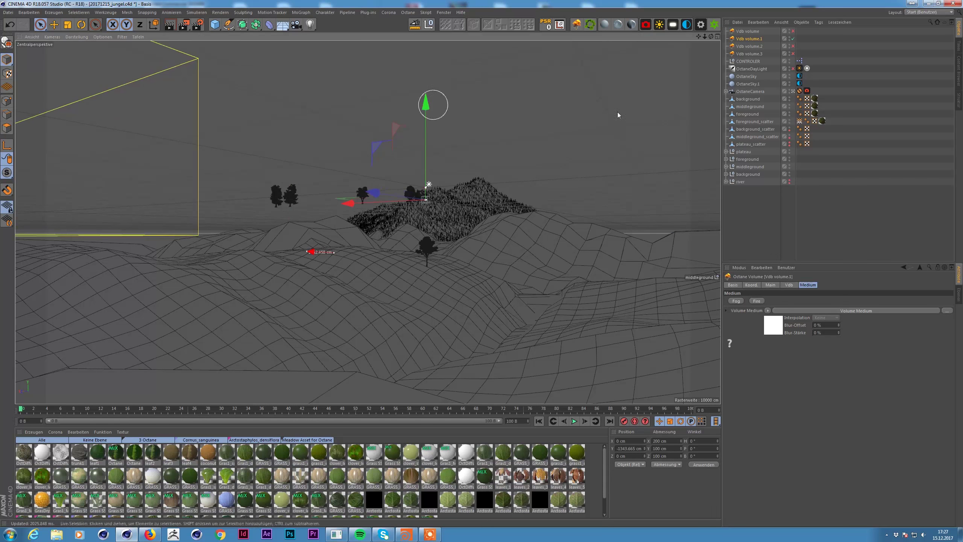
pyautogui.click(796, 310)
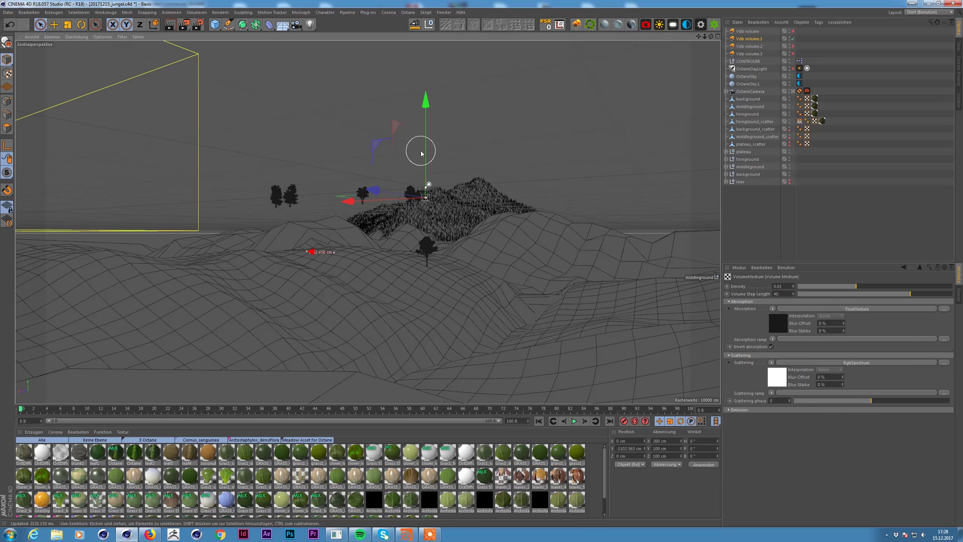
pyautogui.click(793, 38)
pyautogui.click(792, 46)
pyautogui.click(748, 61)
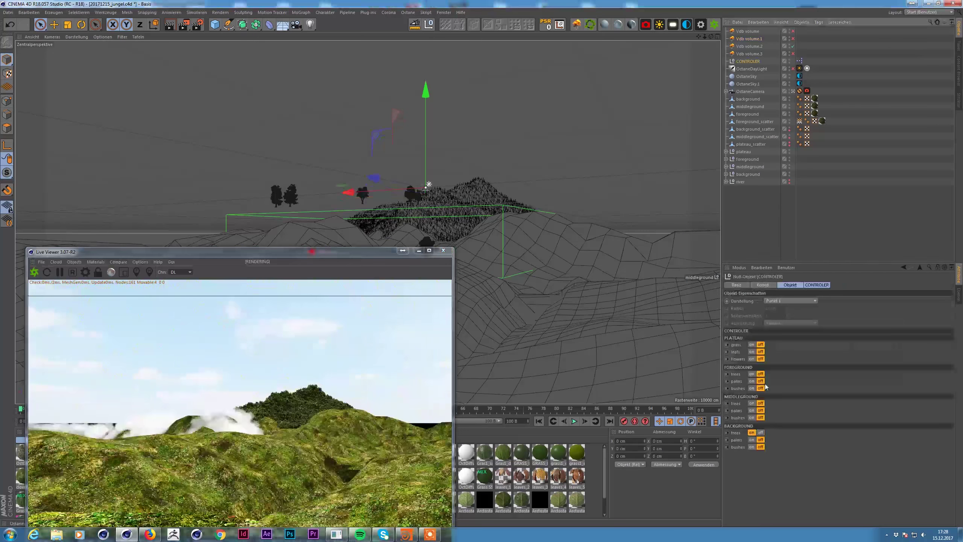
# - Lower Vdb volume.2 to about -642 cm
pyautogui.click(567, 207)
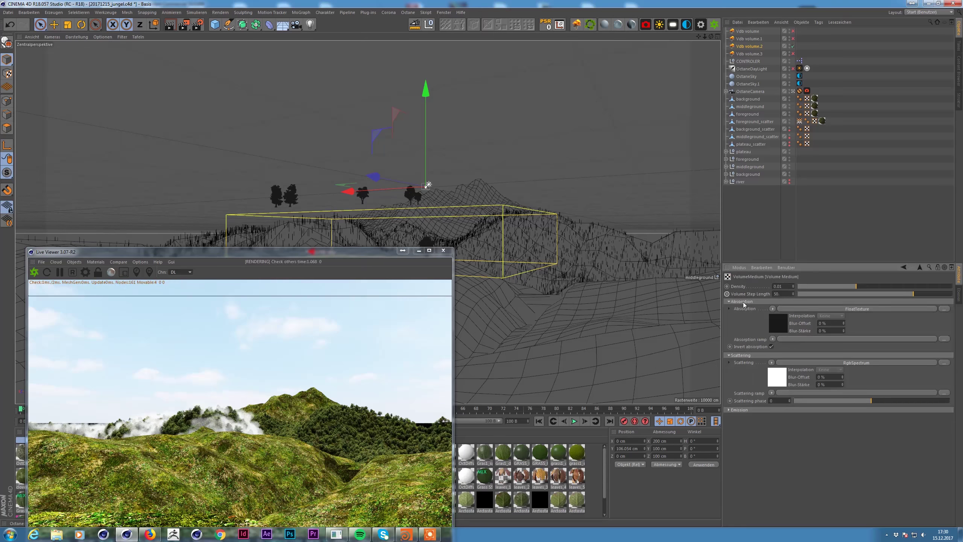
pyautogui.moveTo(426, 88); pyautogui.dragTo(425, 99)
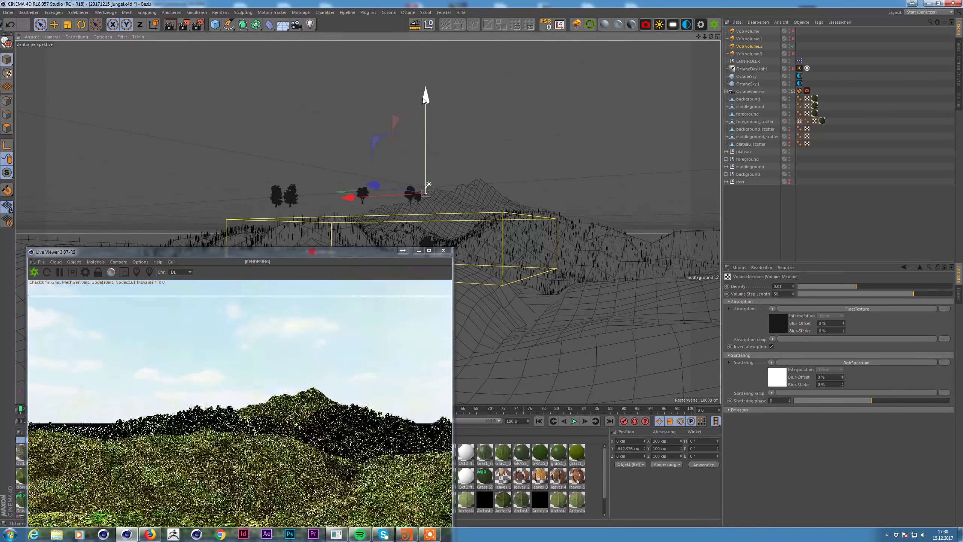
pyautogui.click(682, 114)
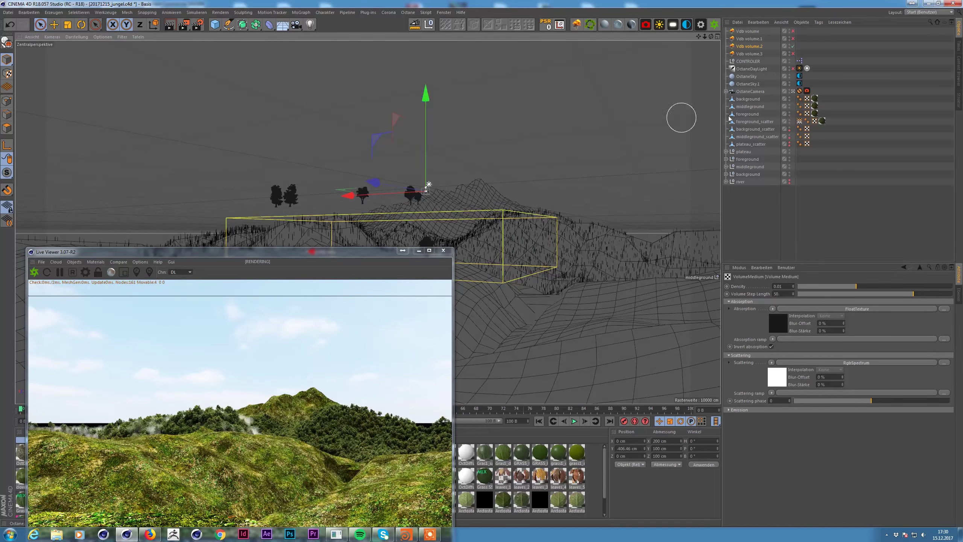
# - Re-enable Vdb volume.3, lower it to about -372 cm, and toggle it to refresh the render
pyautogui.click(756, 53)
pyautogui.click(792, 54)
pyautogui.click(857, 311)
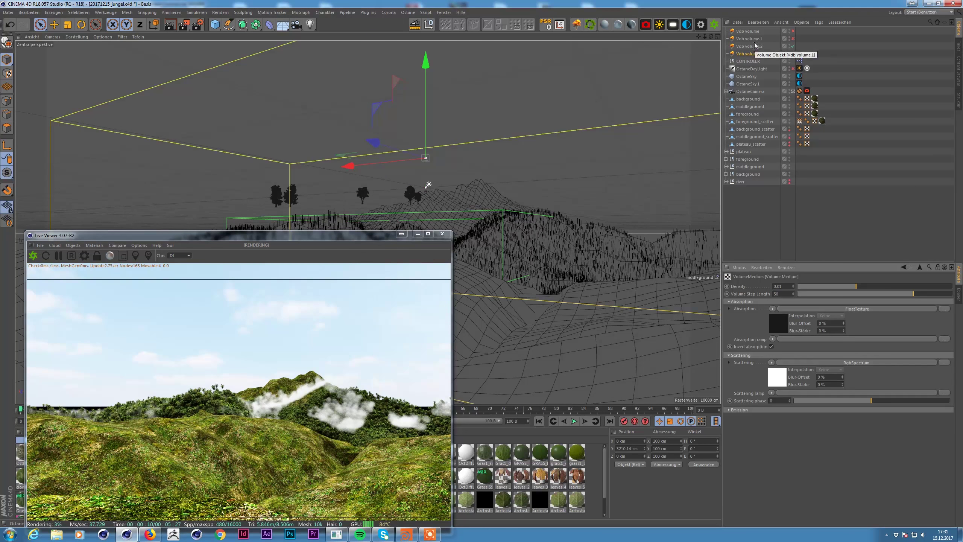
pyautogui.click(778, 294)
pyautogui.write('60')
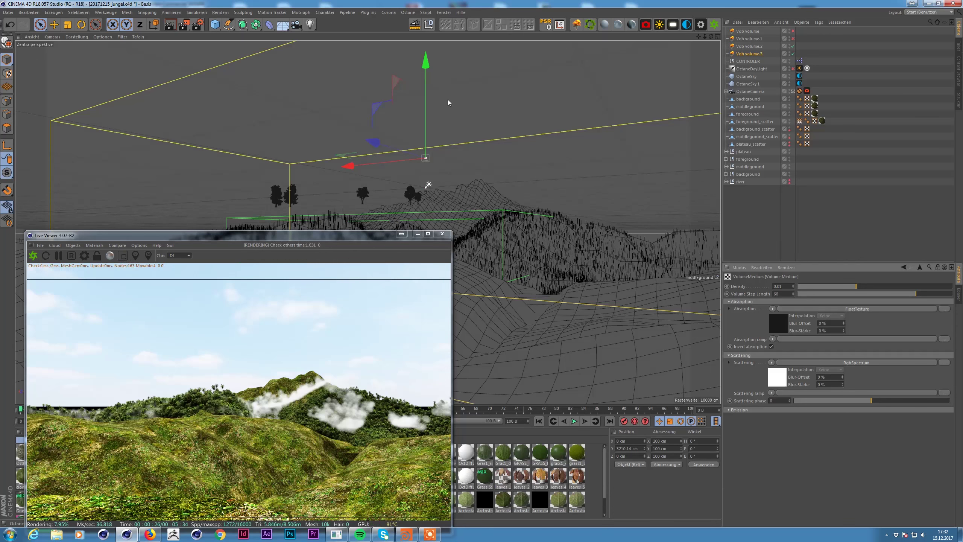
pyautogui.moveTo(426, 68); pyautogui.dragTo(426, 124)
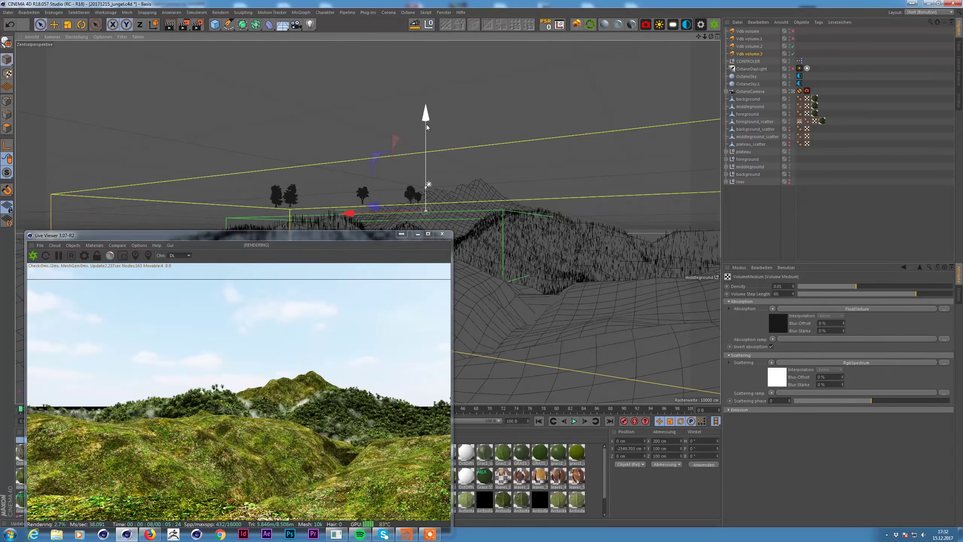
pyautogui.click(752, 38)
pyautogui.click(749, 46)
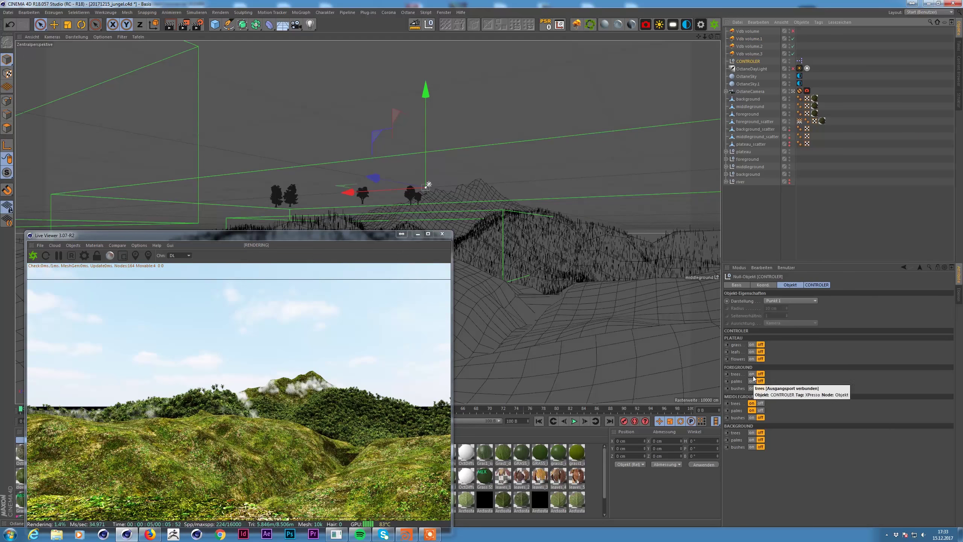
pyautogui.click(752, 54)
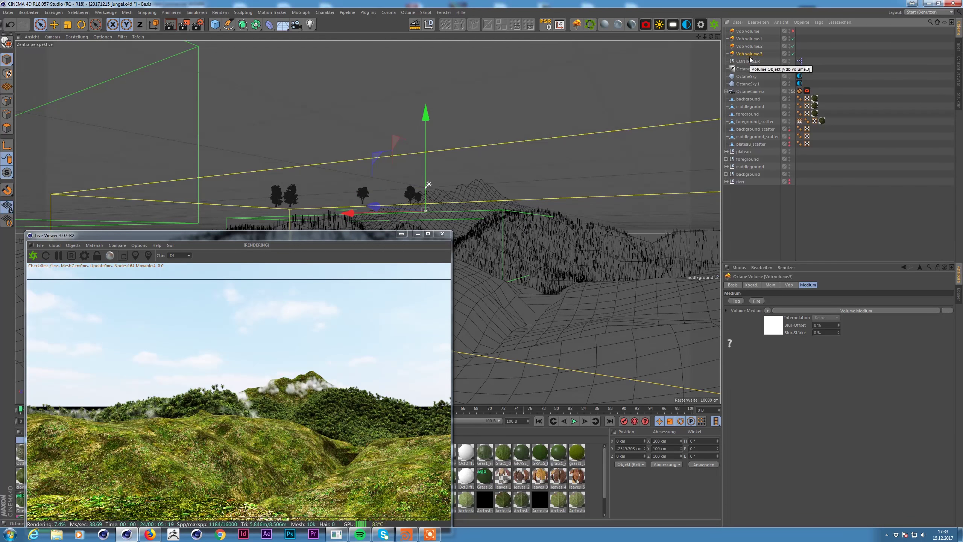
pyautogui.click(793, 54)
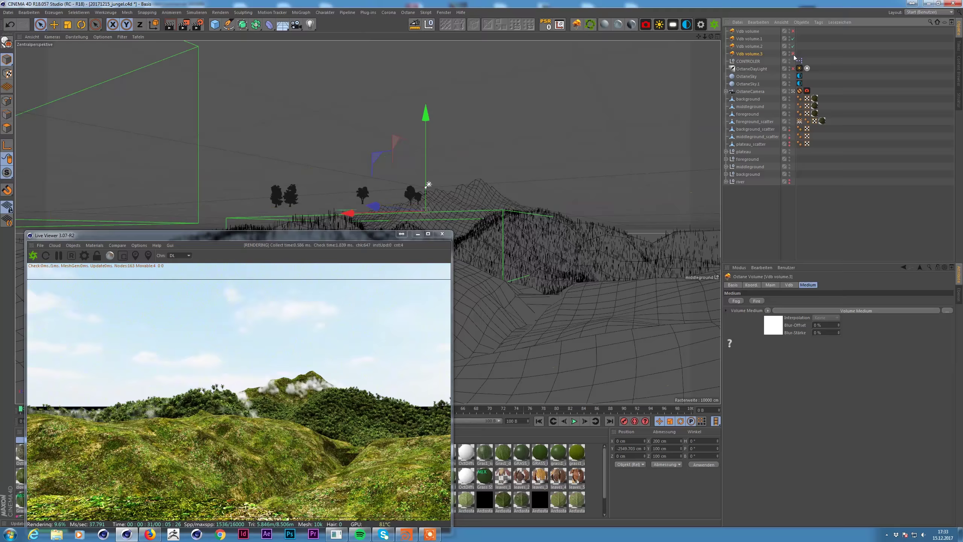
# - Move the fog volume boxes down along Y onto the terrain
pyautogui.click(749, 46)
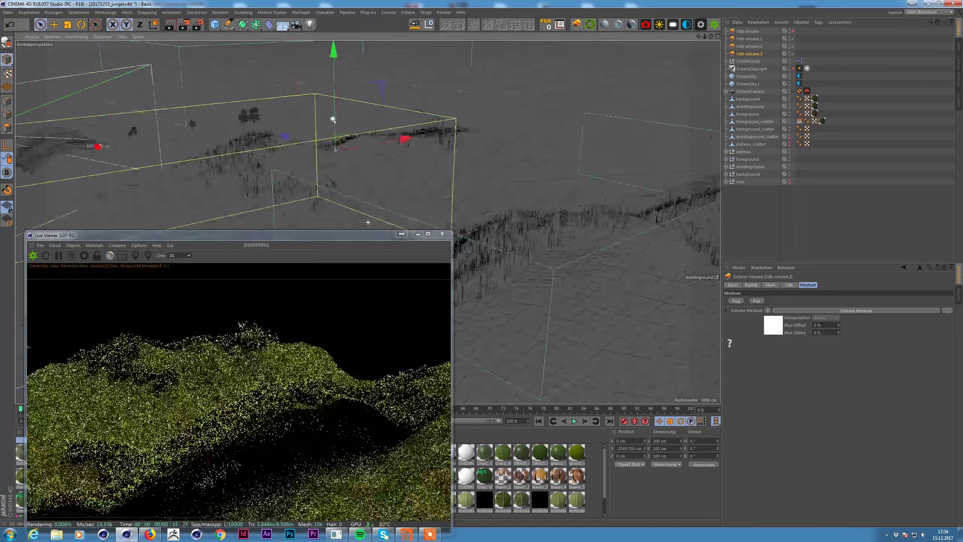
pyautogui.press('F5')
pyautogui.middleClick(265, 295)
pyautogui.press('F1')
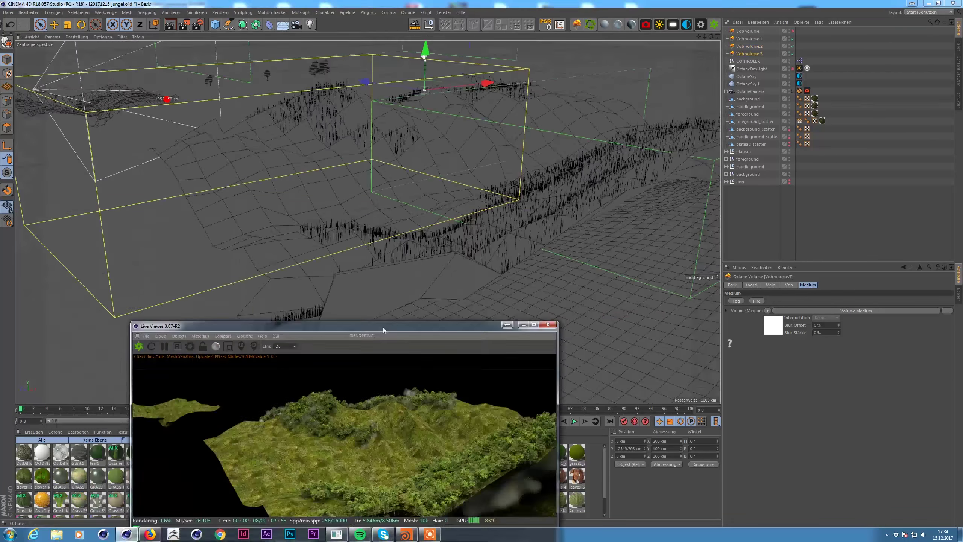
pyautogui.moveTo(266, 327); pyautogui.dragTo(493, 192)
pyautogui.click(347, 185)
pyautogui.keyDown('alt'); pyautogui.moveTo(347, 185); pyautogui.dragTo(757, 220); pyautogui.keyUp('alt')
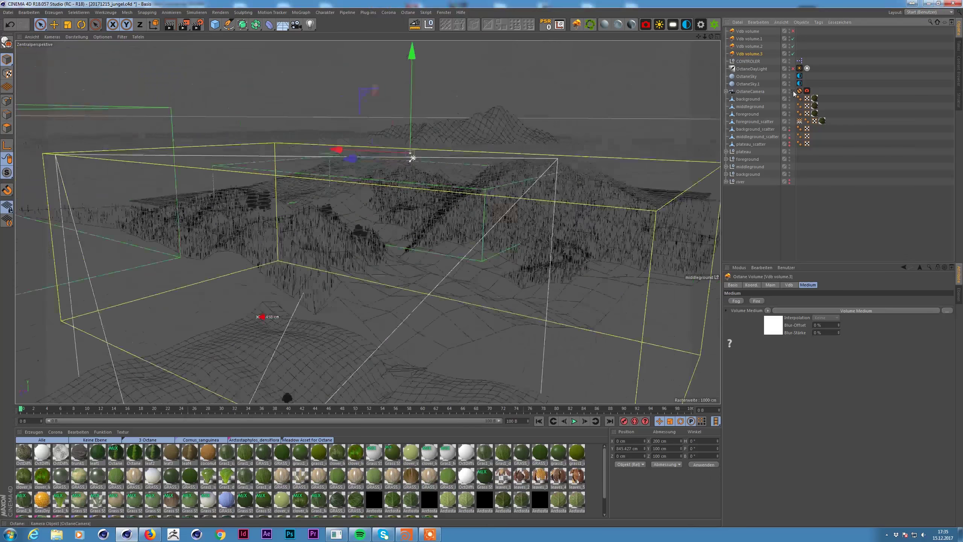
pyautogui.moveTo(428, 85); pyautogui.dragTo(436, 160)
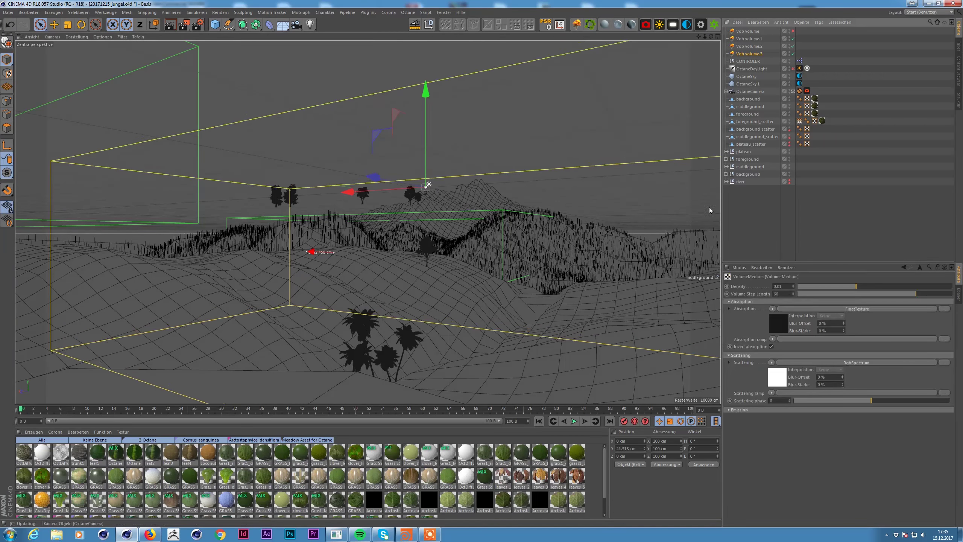
pyautogui.moveTo(516, 123); pyautogui.dragTo(510, 211)
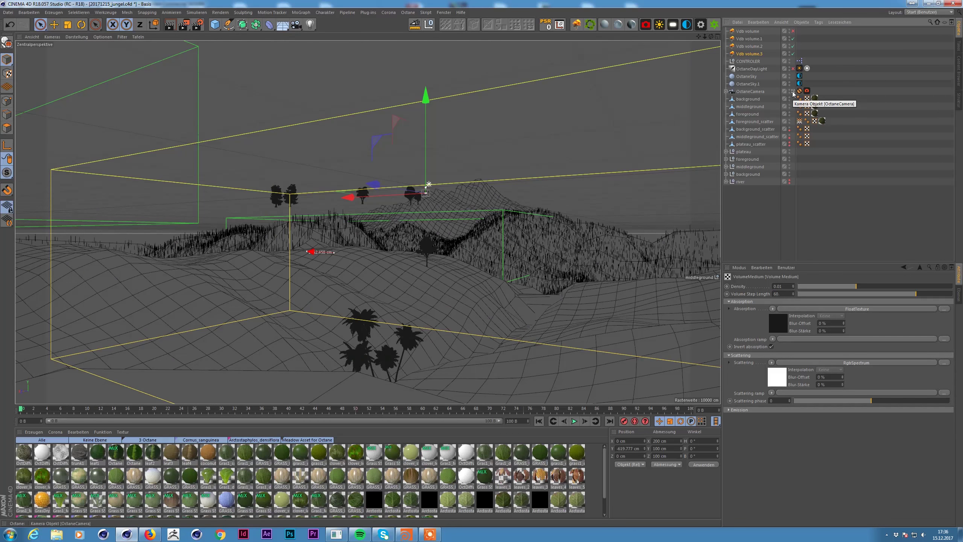
# - Turn off CONTROLER's plateau grass, leafs, flowers and foreground trees, palms and bushes
pyautogui.click(748, 61)
pyautogui.click(793, 31)
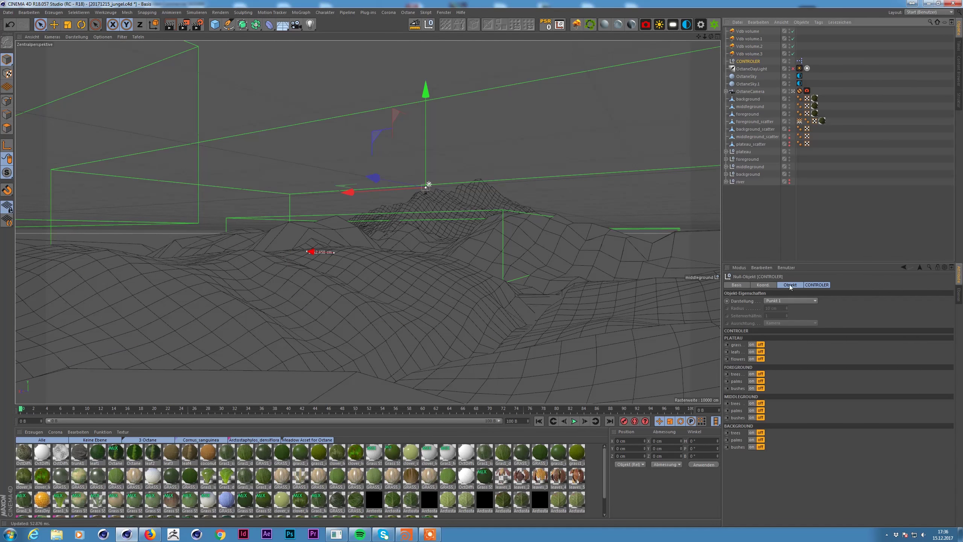
pyautogui.click(752, 344)
pyautogui.click(751, 351)
pyautogui.click(751, 359)
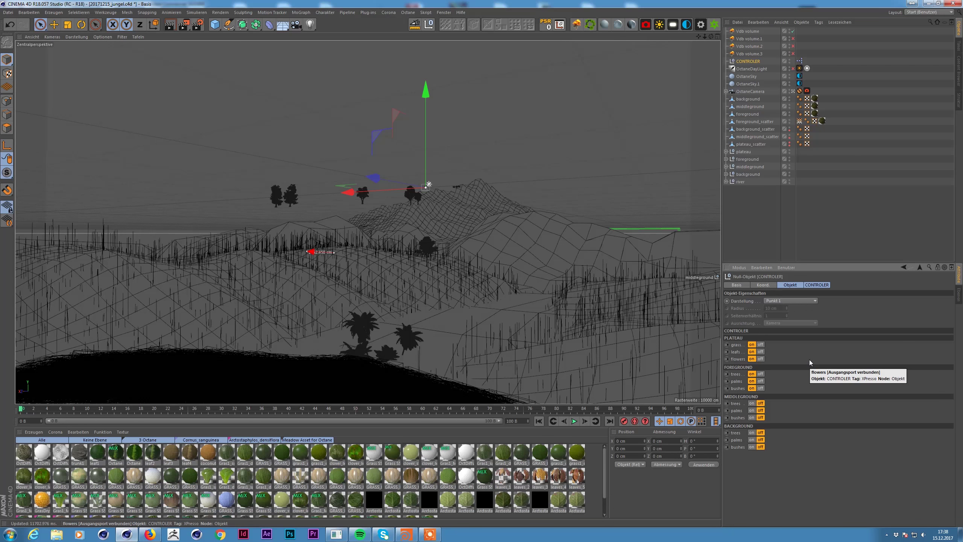
pyautogui.click(761, 344)
pyautogui.click(760, 351)
pyautogui.click(760, 359)
pyautogui.click(760, 381)
pyautogui.click(760, 388)
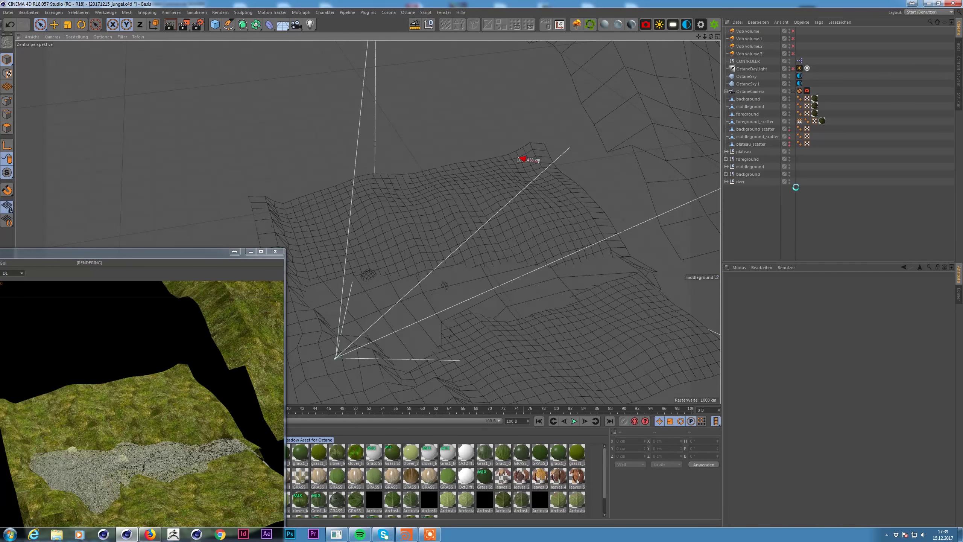
# - Split a patch of foreground terrain polygons into a new object named foreground_grass
pyautogui.click(381, 314)
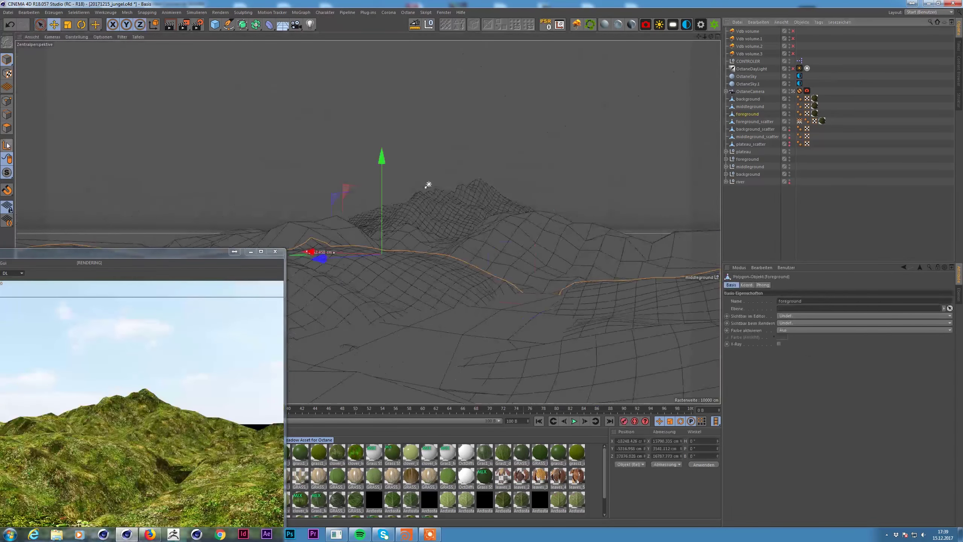
pyautogui.click(381, 314)
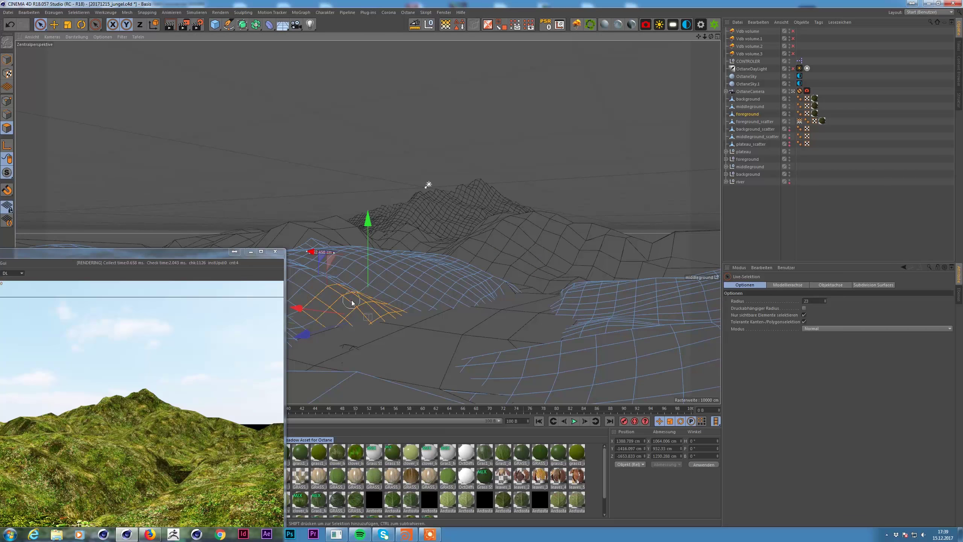
pyautogui.click(539, 371)
pyautogui.doubleClick(751, 121)
pyautogui.write('foreground_grass')
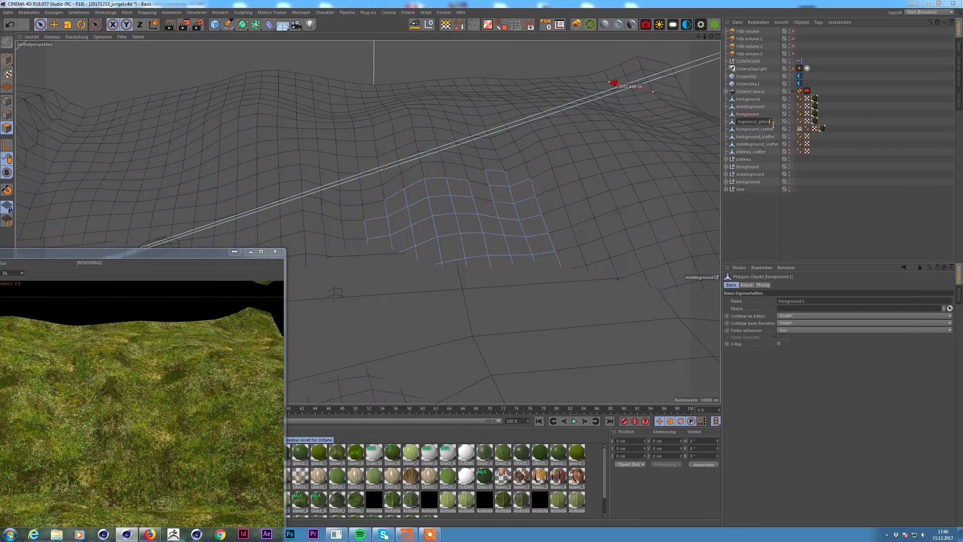
pyautogui.press('Return')
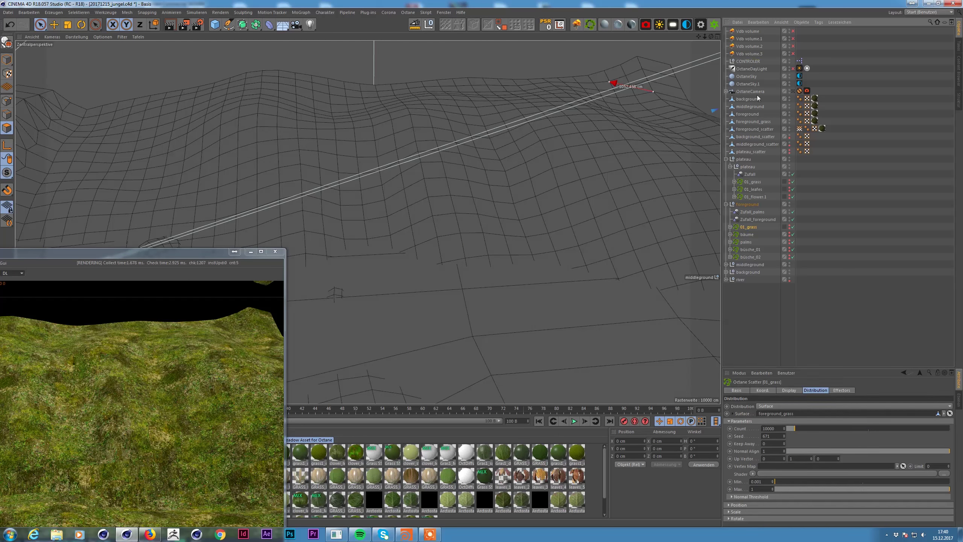
# - Duplicate CONTROLER's grass user-data switch and rename the copy for the foreground grass
pyautogui.click(748, 61)
pyautogui.click(786, 293)
pyautogui.doubleClick(512, 205)
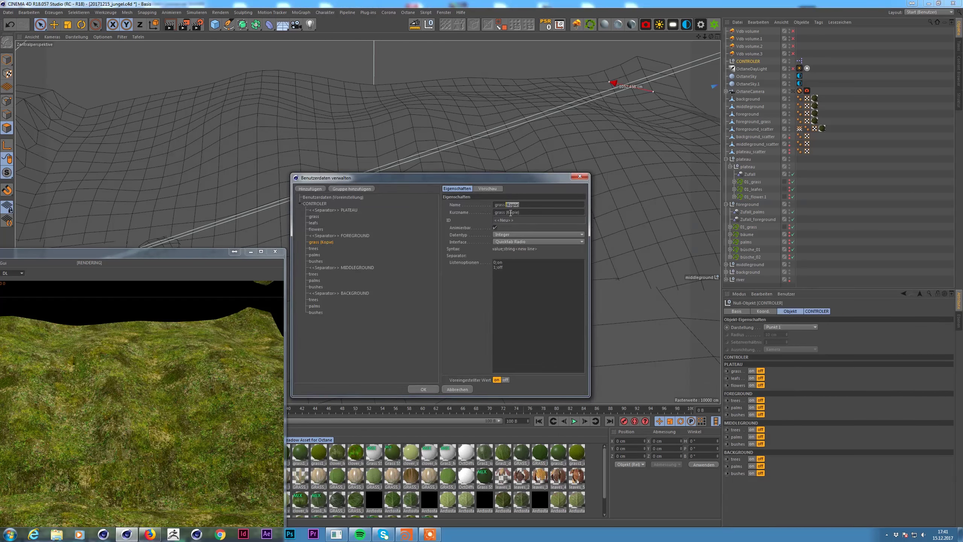
pyautogui.press('Return')
# - In CONTROLER's XPresso, wire the new switch to a 01 grass node and regroup the foreground nodes
pyautogui.doubleClick(799, 61)
pyautogui.moveTo(303, 266); pyautogui.dragTo(553, 512)
pyautogui.click(395, 186)
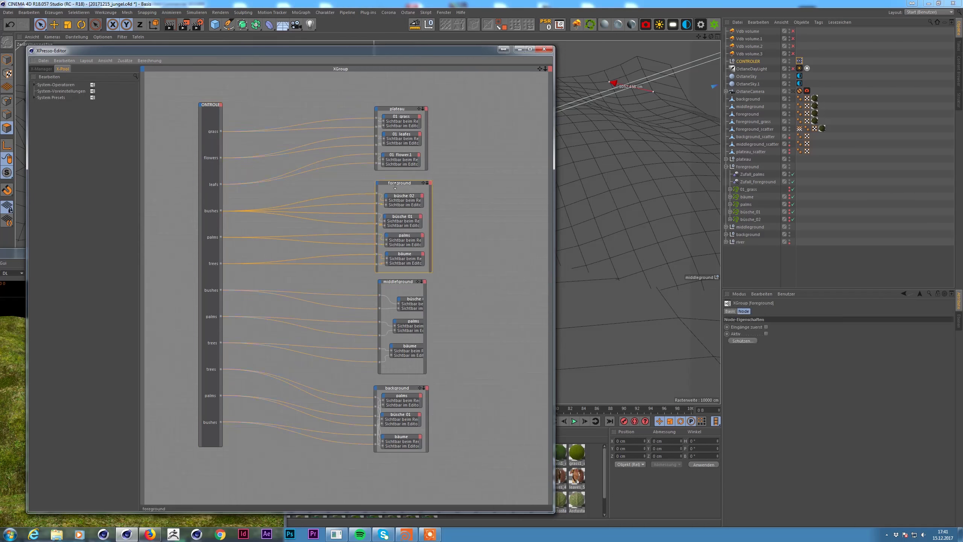
pyautogui.moveTo(214, 278); pyautogui.dragTo(401, 221)
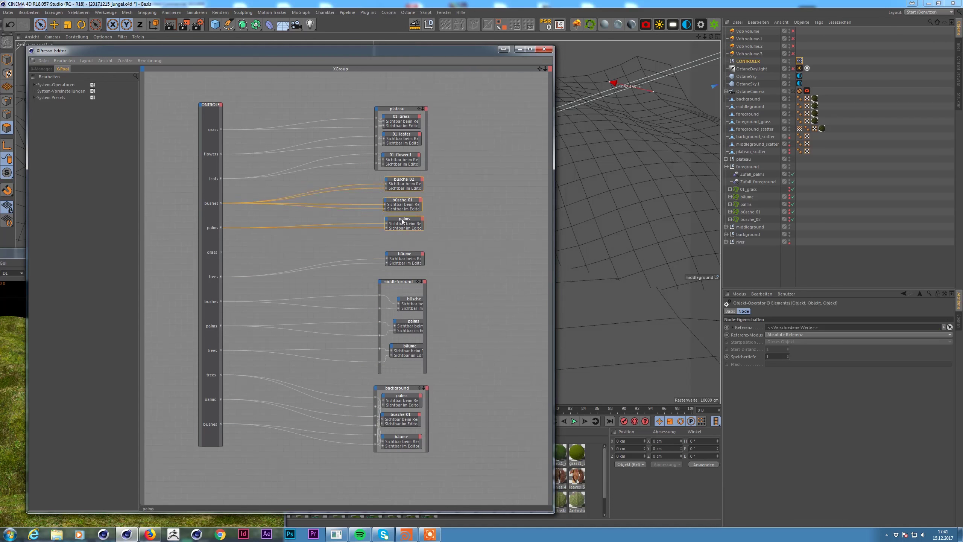
pyautogui.rightClick(411, 253)
pyautogui.click(421, 266)
pyautogui.rightClick(401, 263)
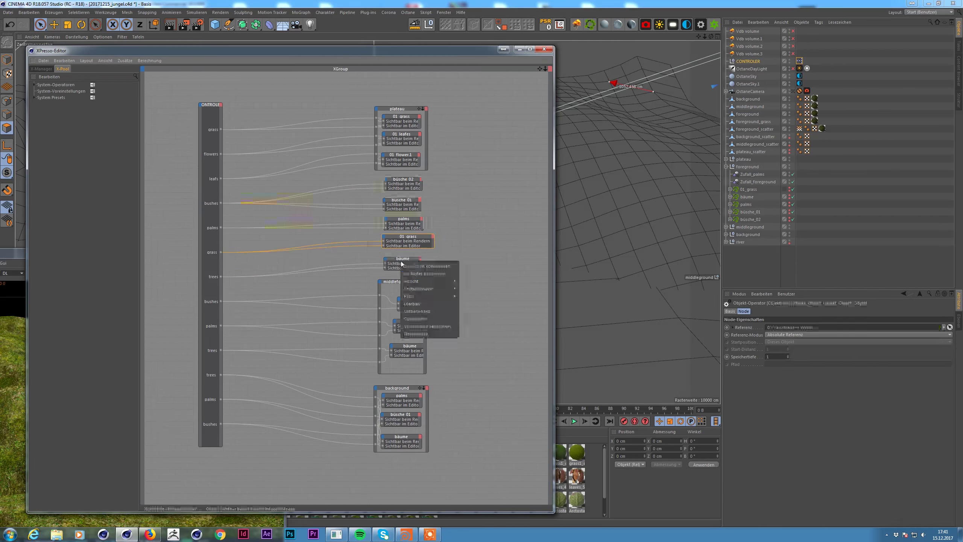
pyautogui.click(417, 266)
pyautogui.click(544, 49)
pyautogui.click(755, 129)
pyautogui.scroll(3, 553, 196)
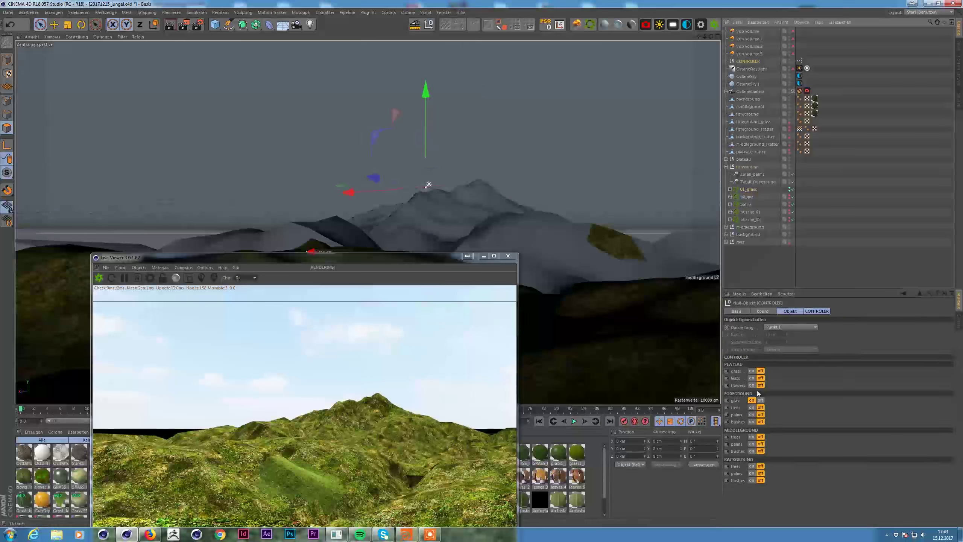
# - Re-enable the foreground trees and add a black visible-environment sky behind the jungle
pyautogui.click(751, 407)
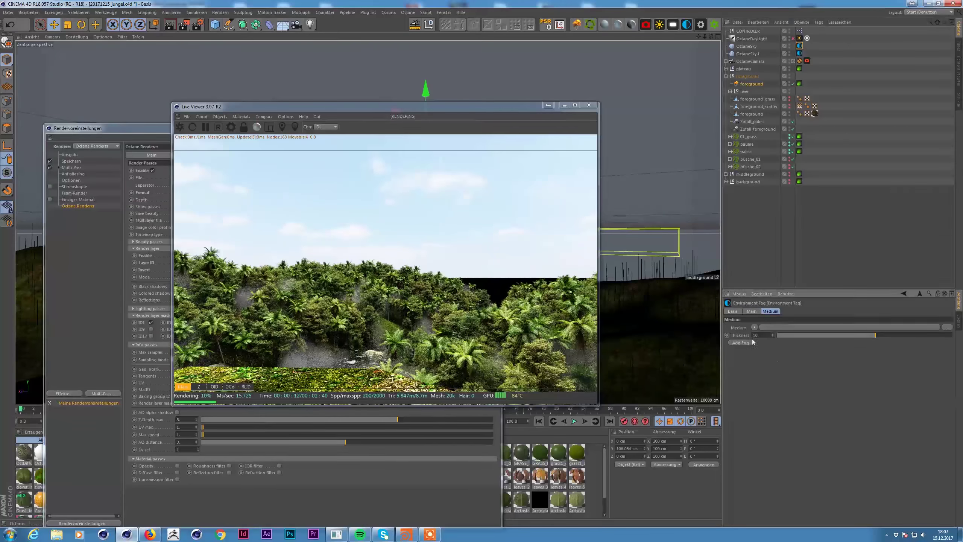
pyautogui.click(729, 406)
pyautogui.click(760, 413)
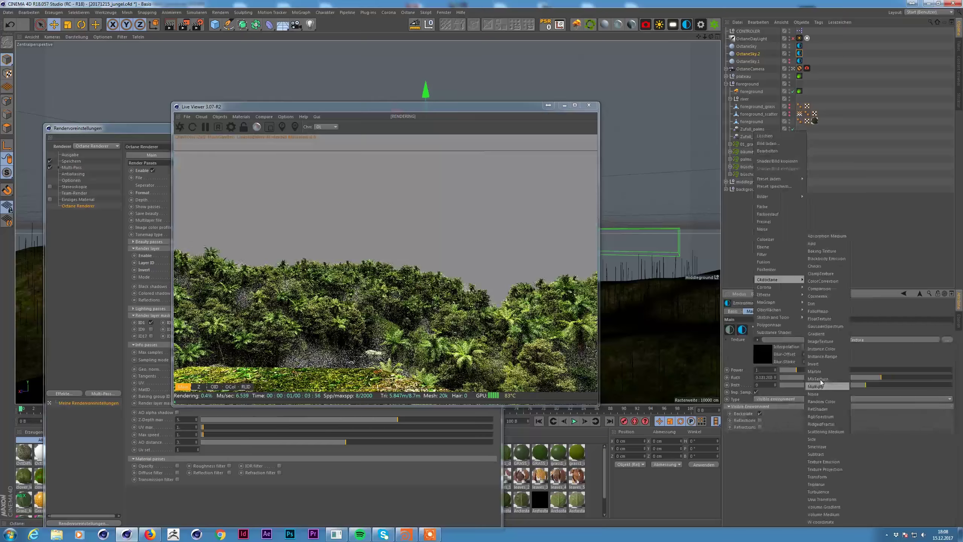
pyautogui.click(763, 352)
pyautogui.click(729, 361)
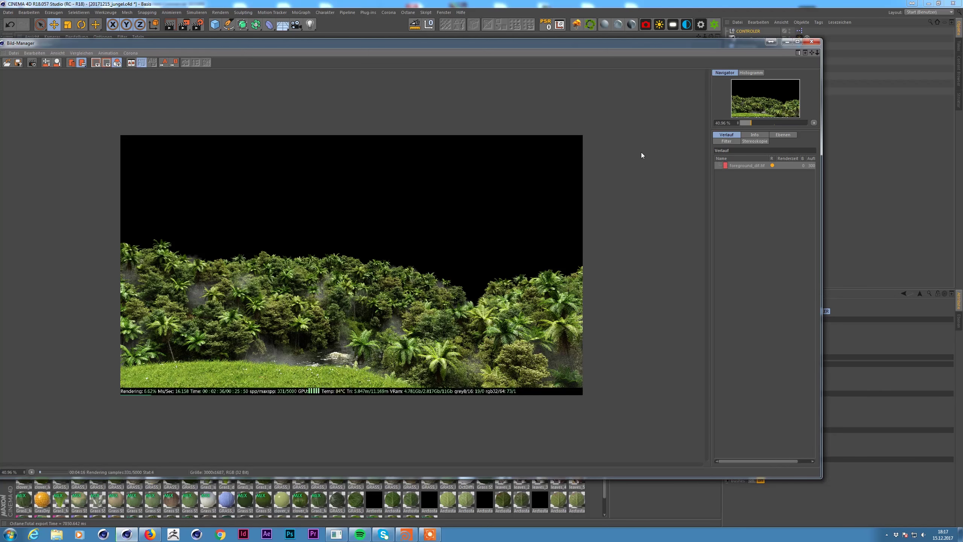
# - Zoom into the render and pan to inspect the stream area
pyautogui.scroll(5, 642, 153)
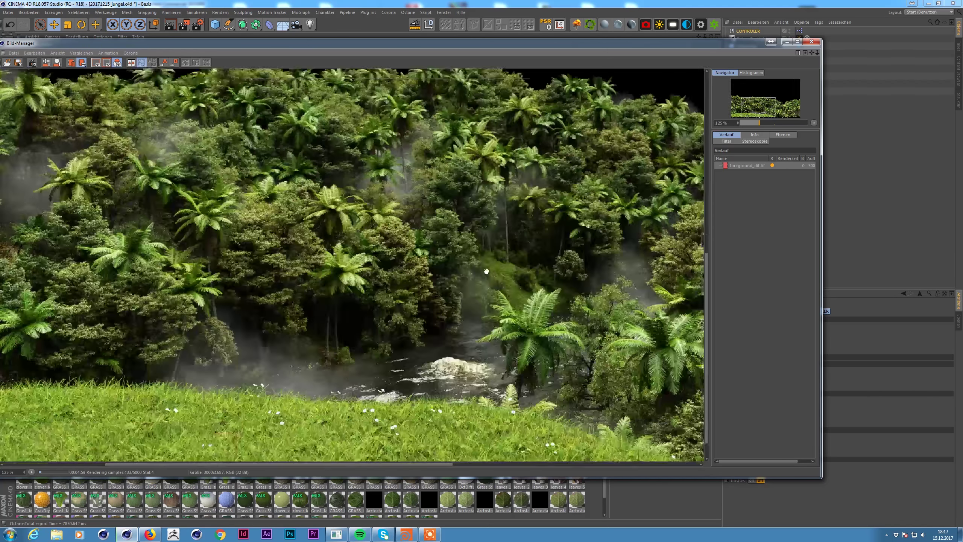
pyautogui.moveTo(467, 245); pyautogui.dragTo(470, 235)
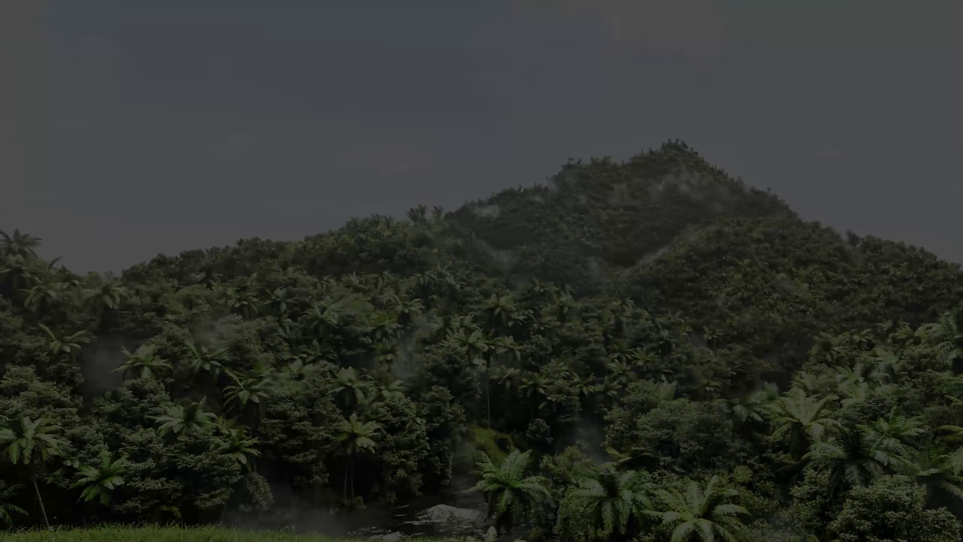